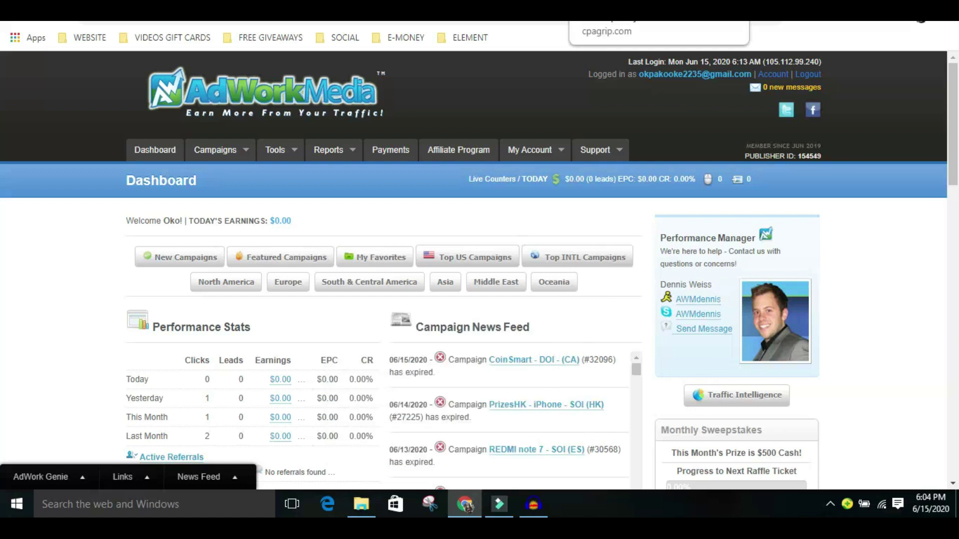
Look over the AdWork Media dashboard and open the list of top US campaigns.
scroll(423, 315, "down", 3)
scroll(504, 111, "up", 3)
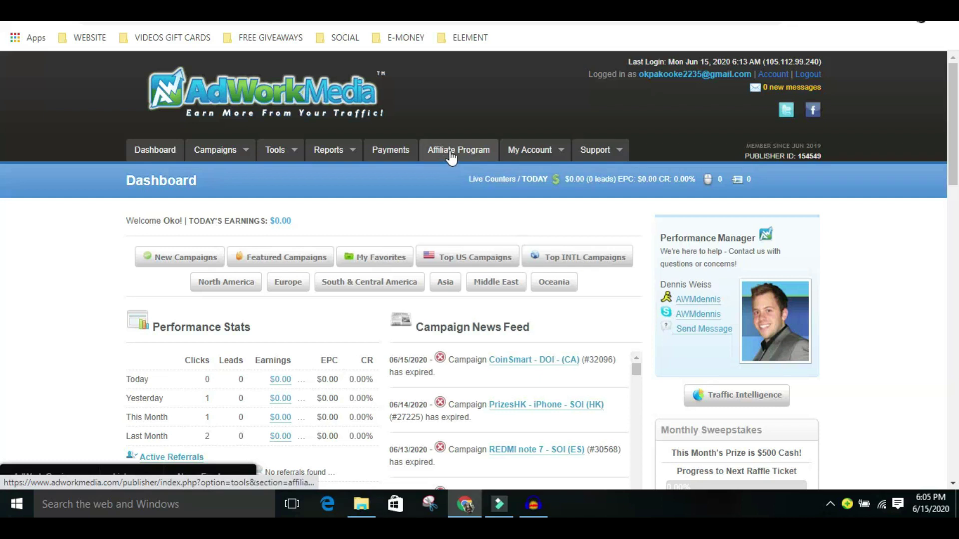
scroll(450, 159, "down", 3)
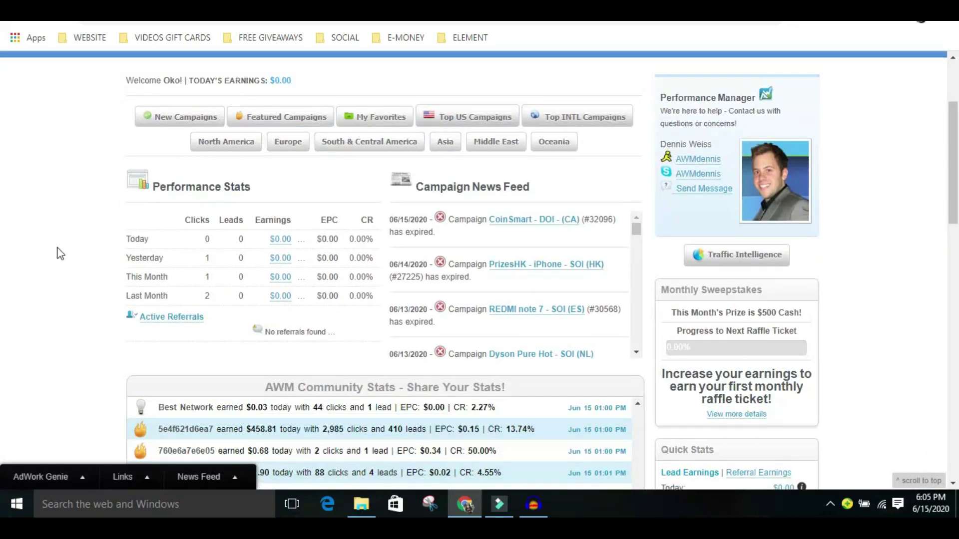
scroll(439, 208, "up", 3)
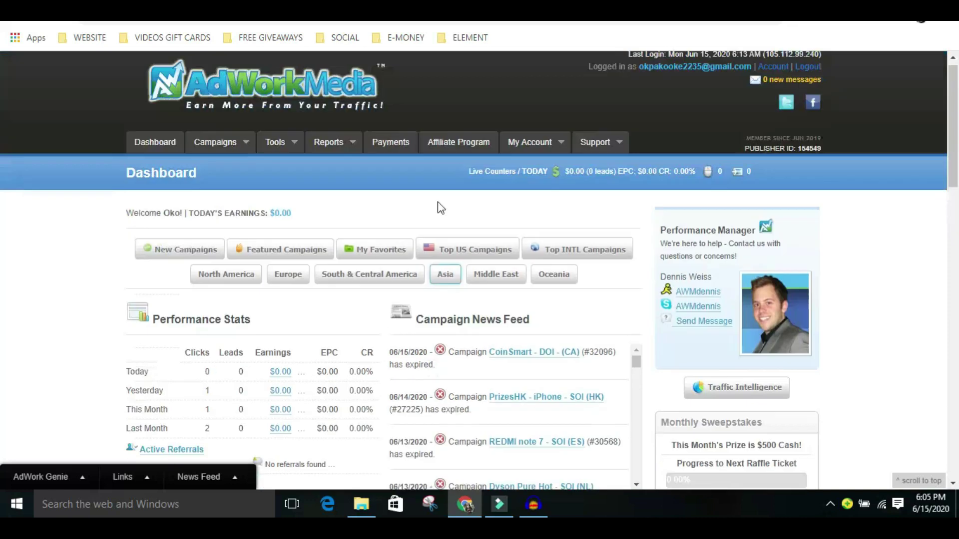
left_click(456, 261)
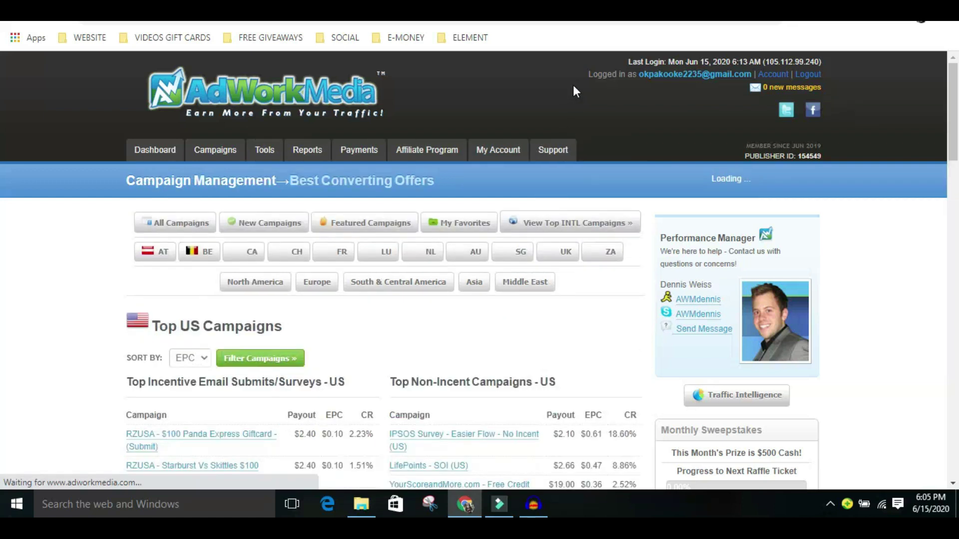
Examine the top incentive email submit and survey campaigns for the US, including their payout, EPC and CR.
key("ctrl+Tab")
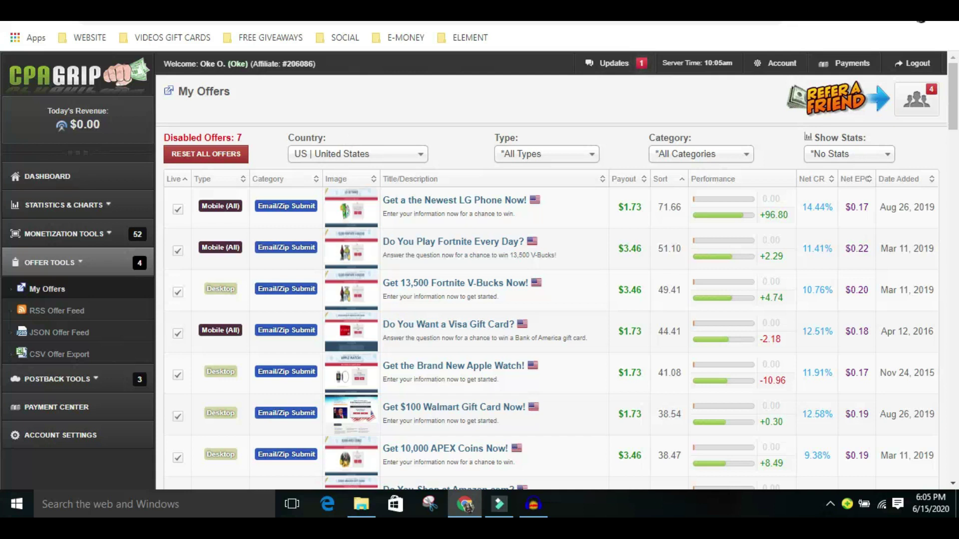
key("ctrl+Tab")
scroll(348, 304, "down", 1)
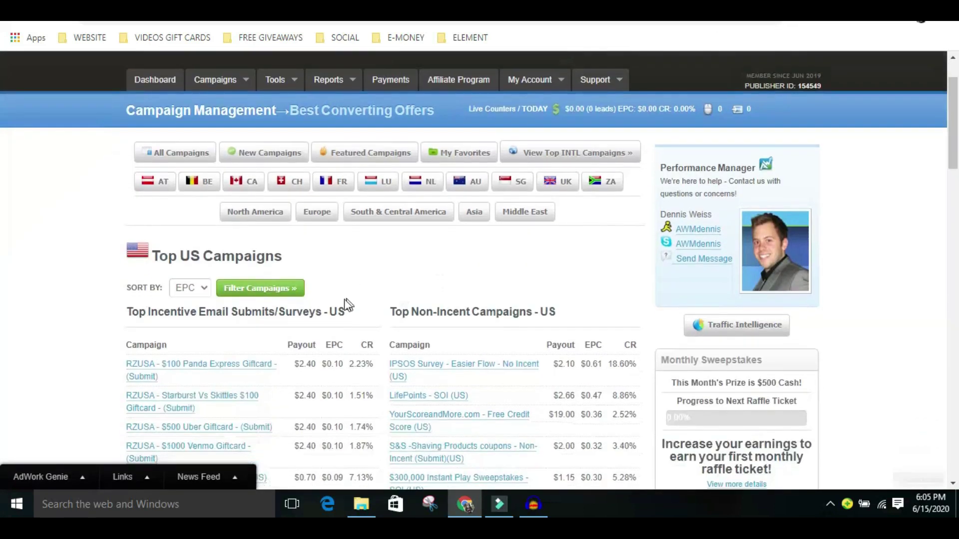
scroll(188, 316, "down", 1)
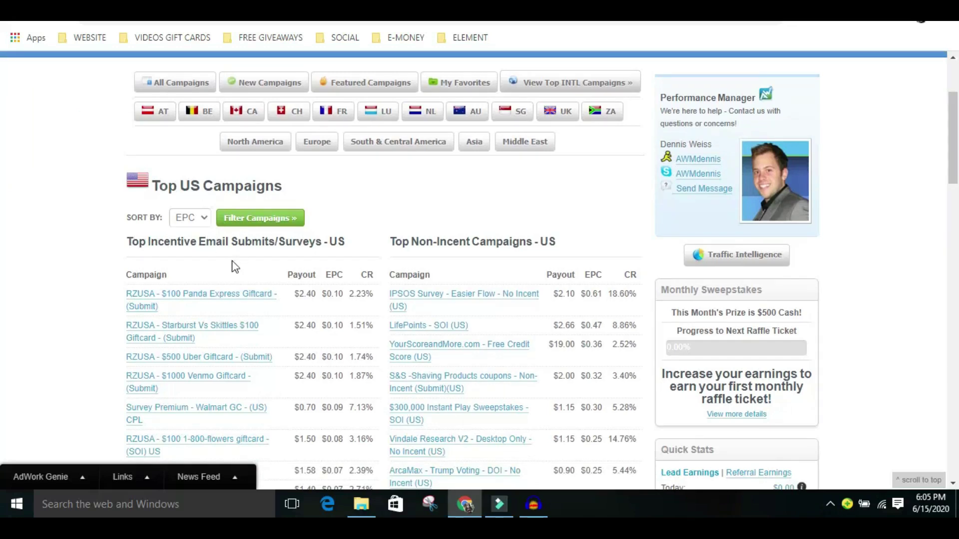
scroll(233, 267, "down", 2)
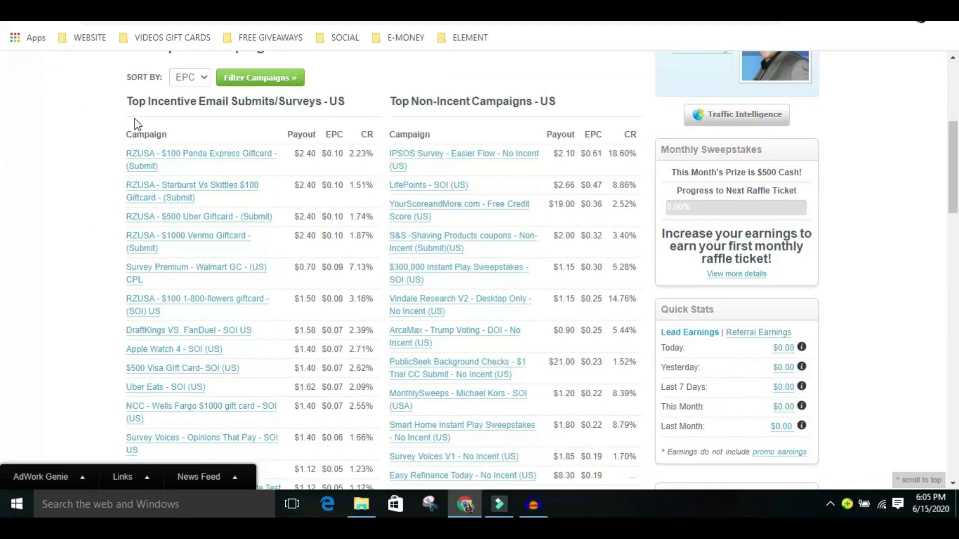
scroll(156, 209, "down", 4)
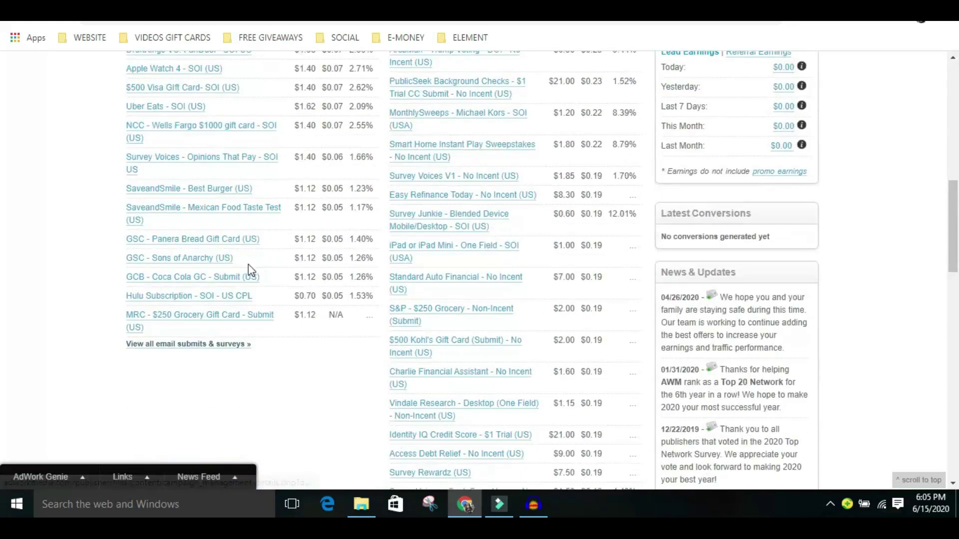
scroll(252, 271, "up", 5)
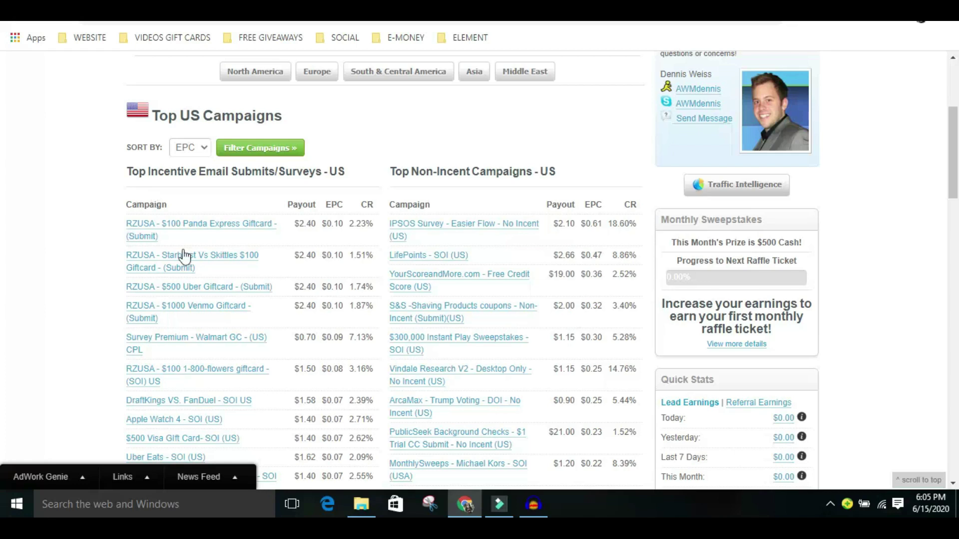
Review the details of the "RZUSA - $100 Panda Express Giftcard - (Submit)" campaign, including its terms and related campaigns, and close them.
mouse_move(229, 235)
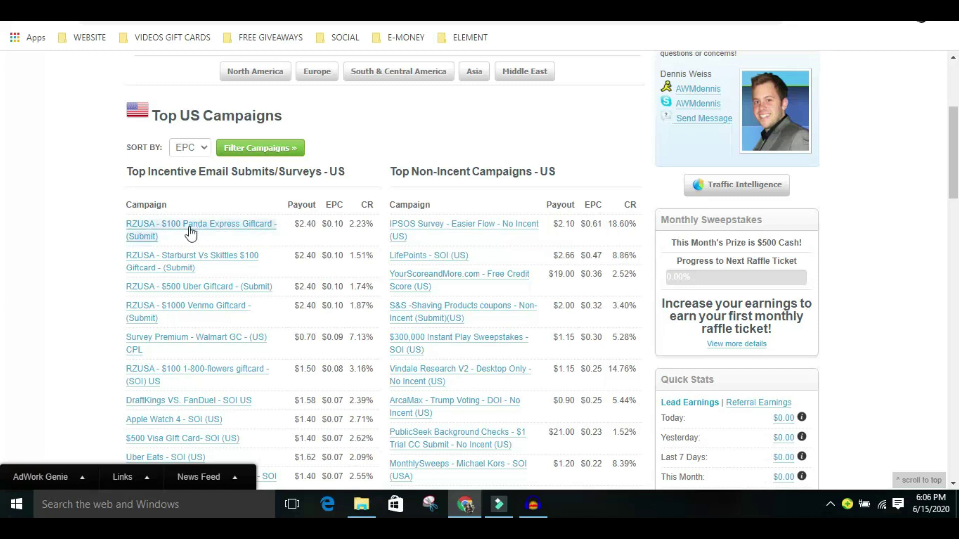
mouse_move(190, 231)
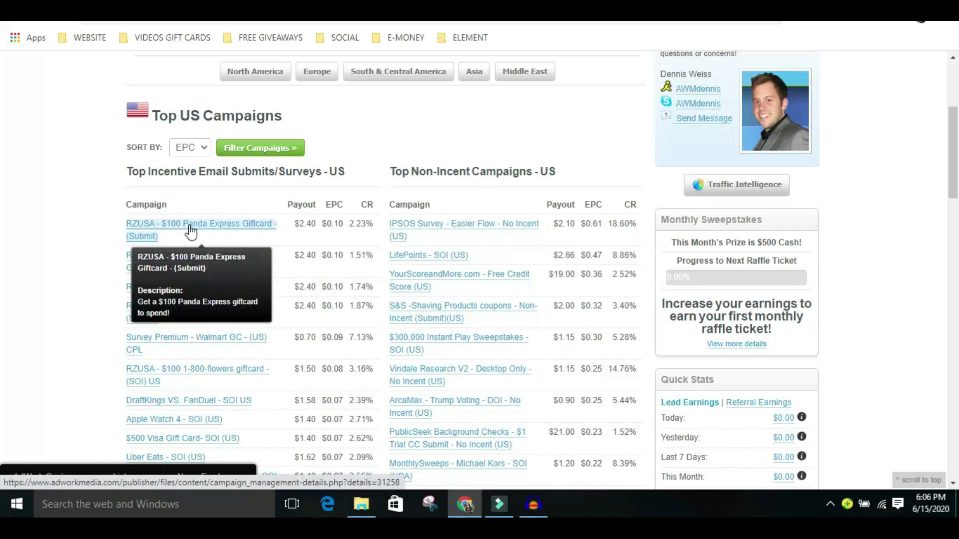
left_click(190, 231)
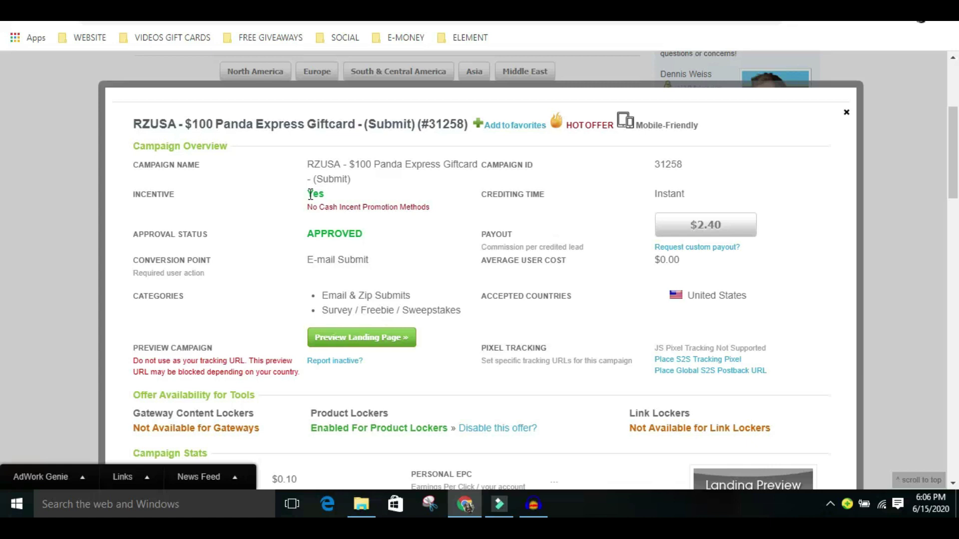
scroll(427, 292, "down", 8)
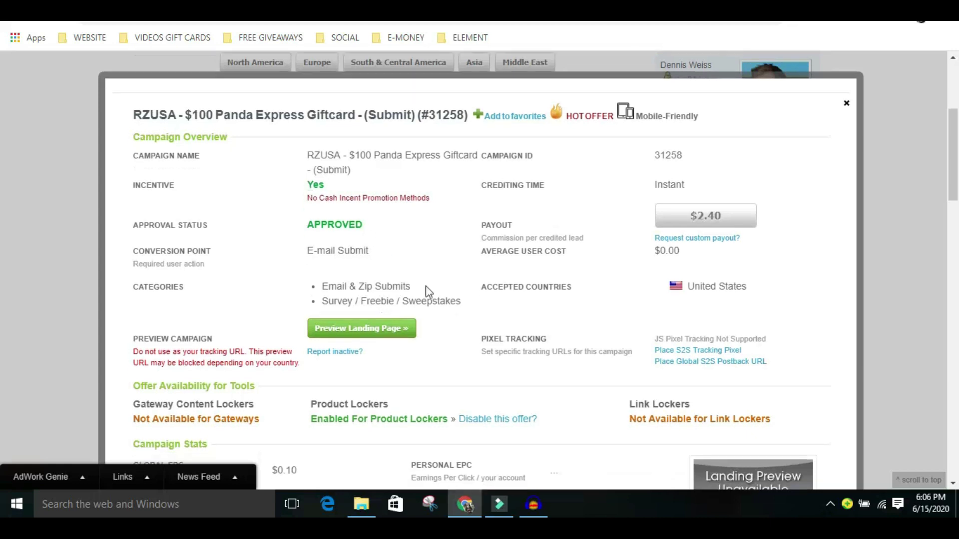
scroll(514, 349, "down", 6)
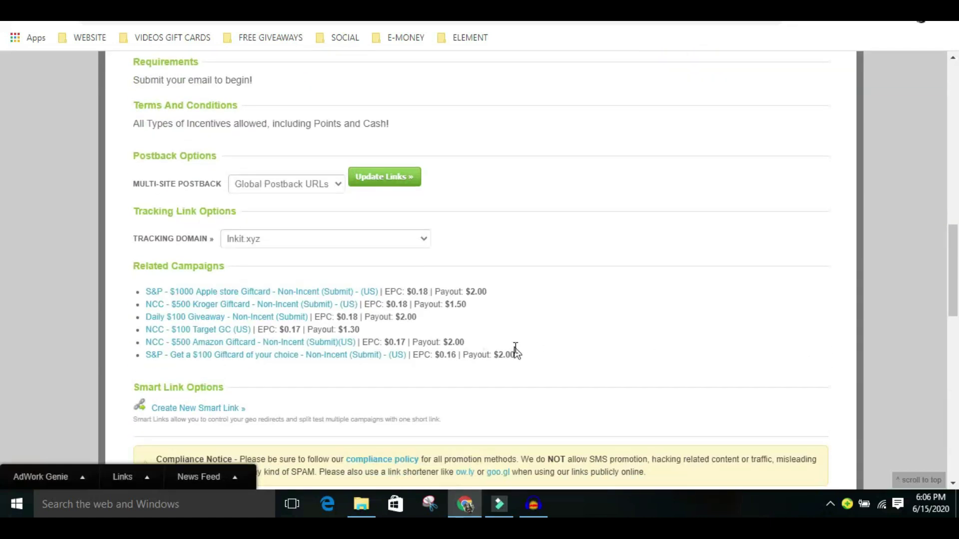
scroll(460, 374, "up", 8)
scroll(460, 359, "up", 5)
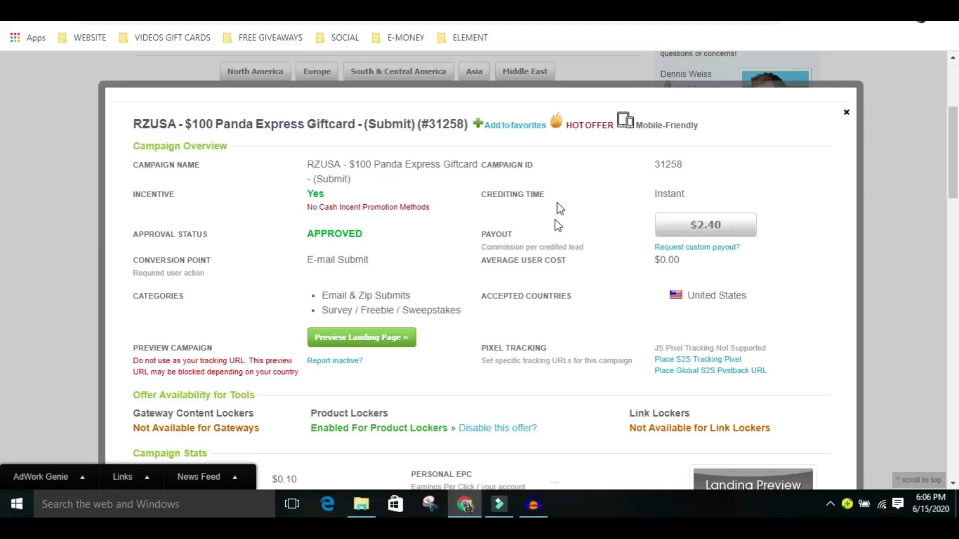
left_click(846, 112)
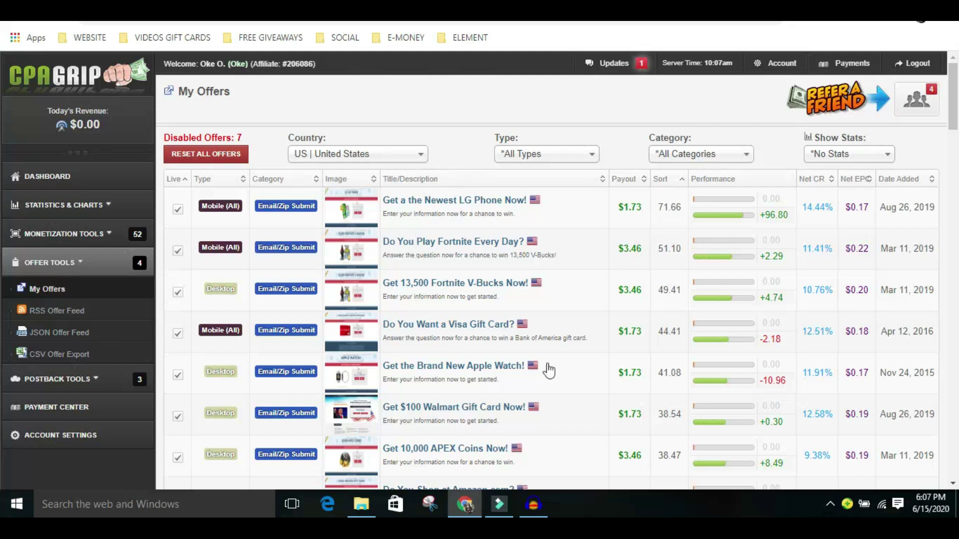
Switch to CPAGrip and open the PICOWORKERS URL / file locker for editing.
mouse_move(345, 285)
left_click(66, 244)
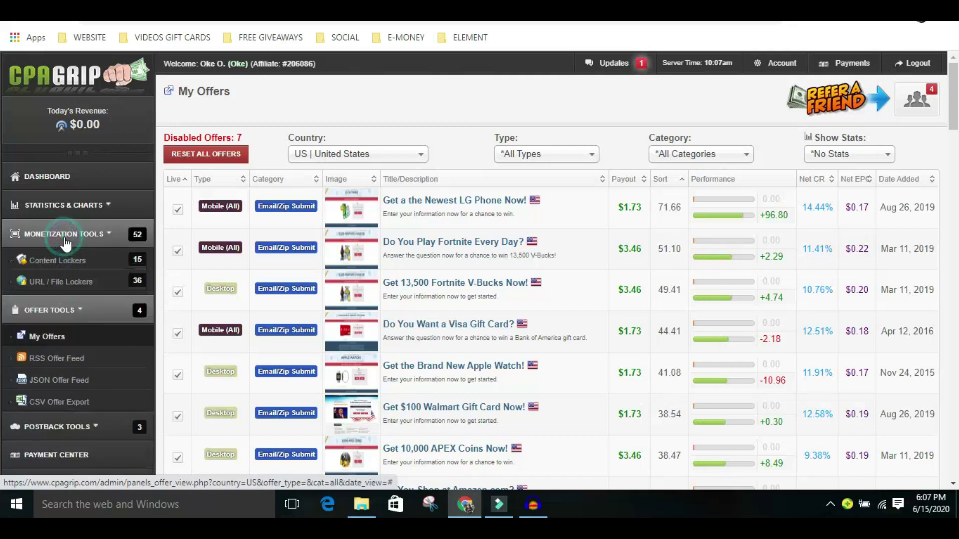
left_click(58, 283)
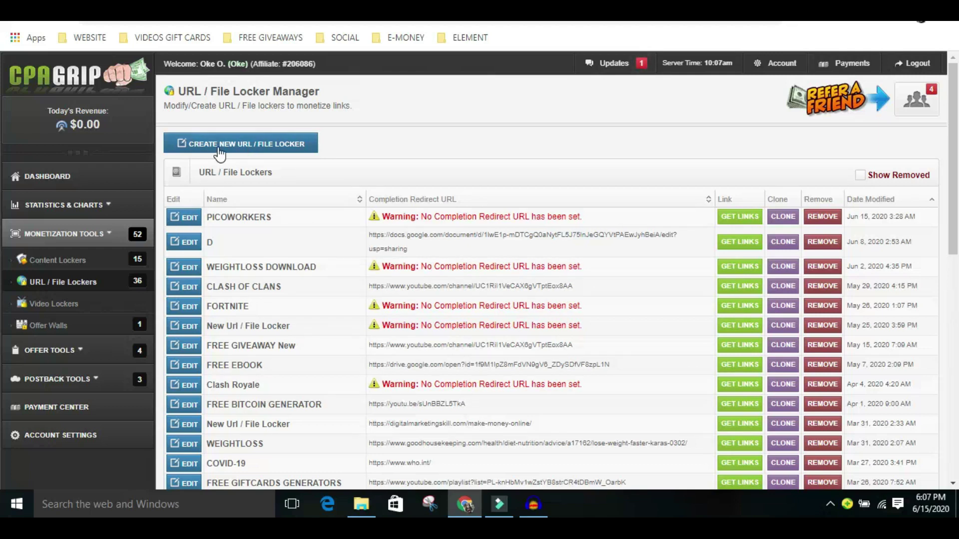
left_click(191, 222)
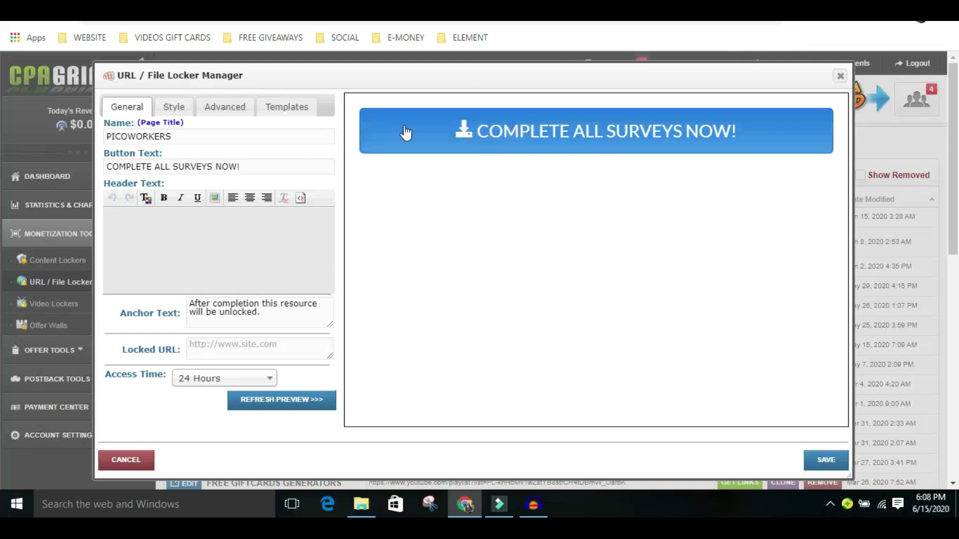
Apply the "Minimal" template to the PICOWORKERS locker.
left_click(298, 109)
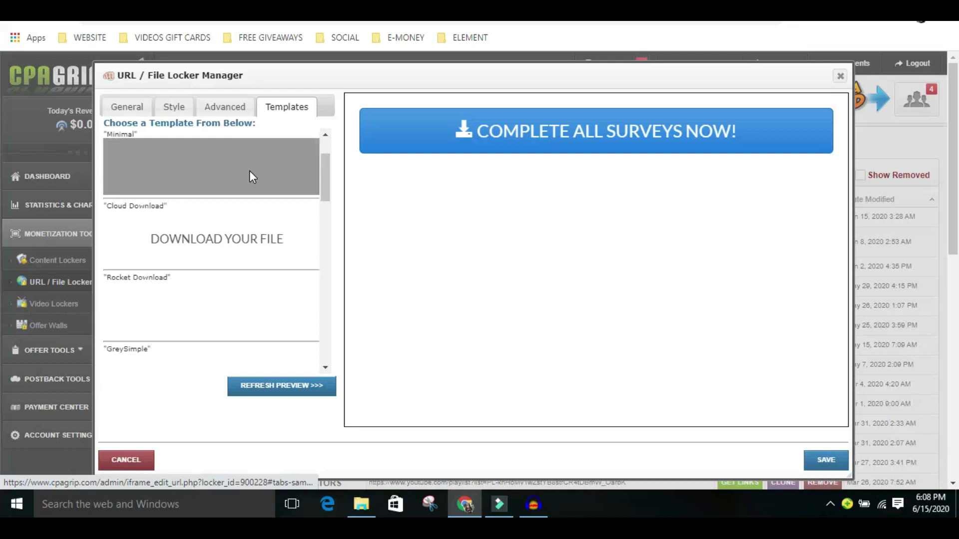
left_click(206, 228)
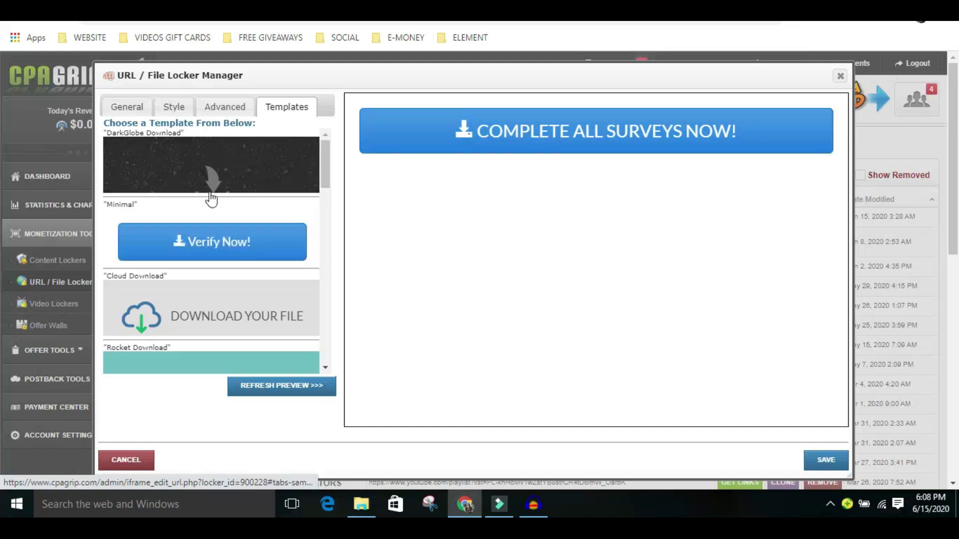
left_click(222, 235)
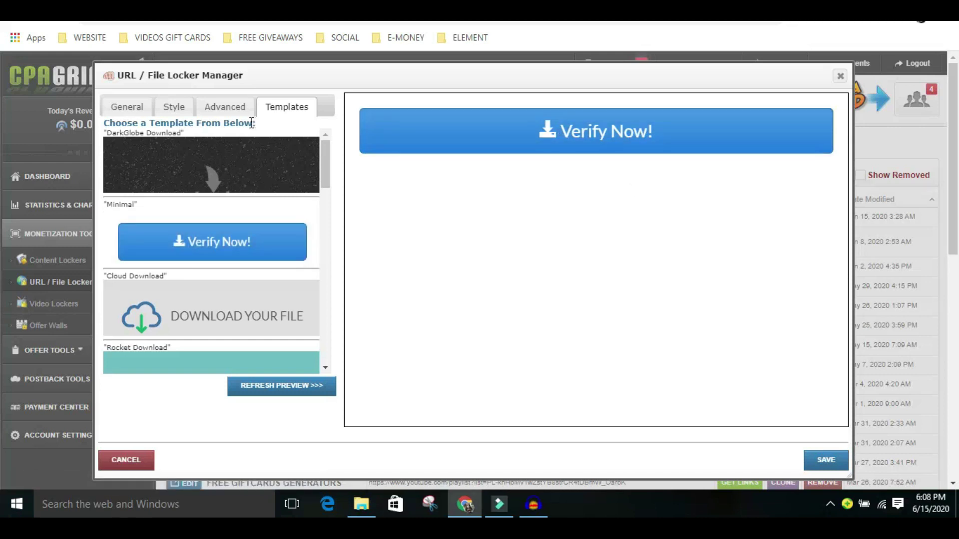
Set the locker's button text to "Complete All the Surveys Now!" and refresh the preview.
left_click(118, 112)
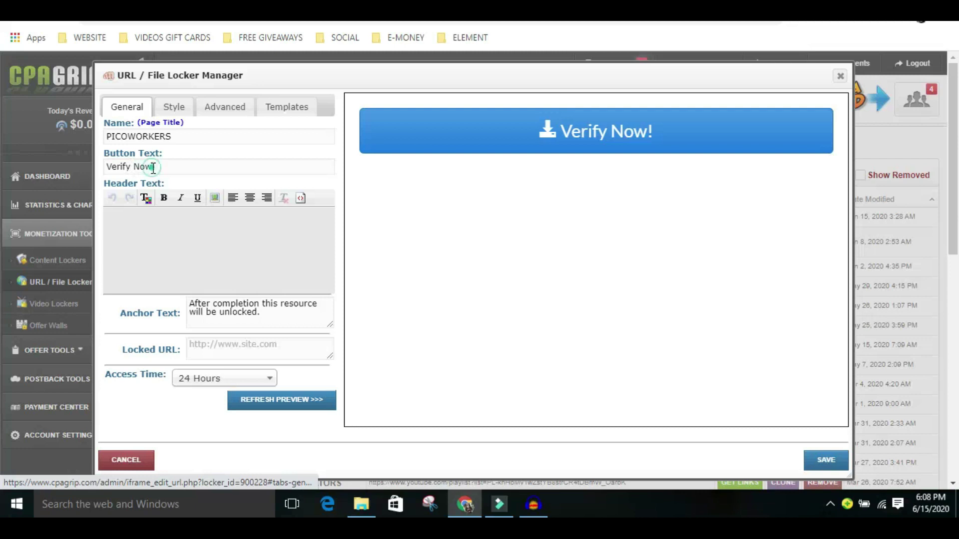
left_click_drag(153, 168, 106, 168)
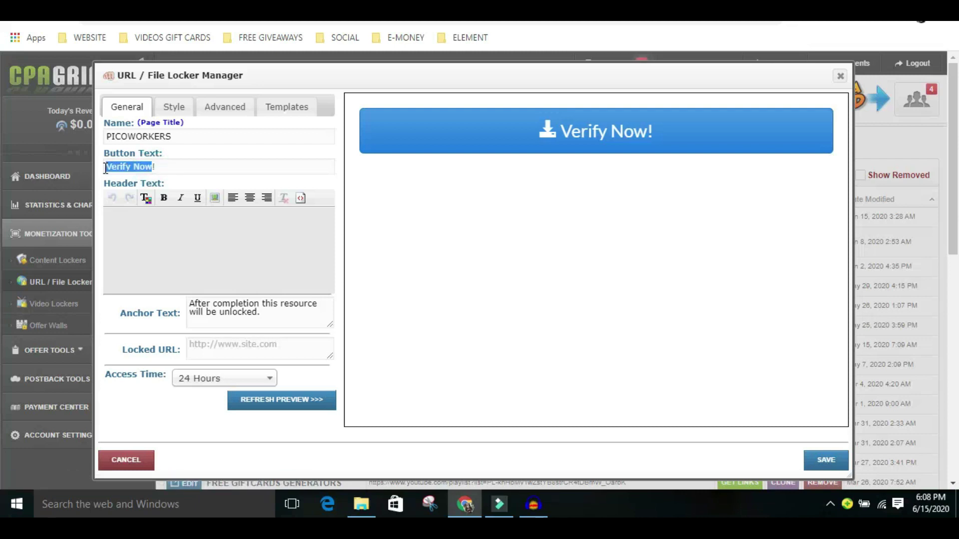
type("Complete All the Surveys")
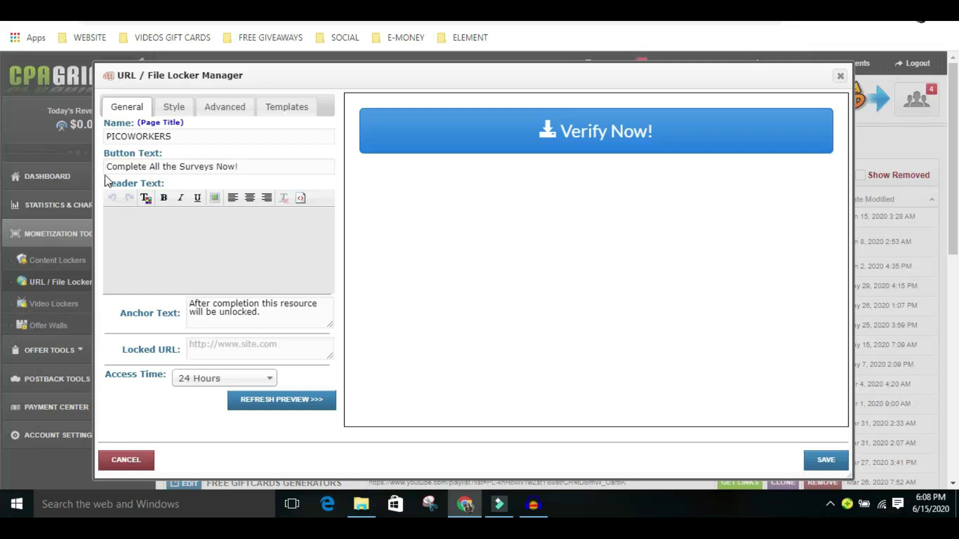
left_click(185, 184)
left_click(299, 406)
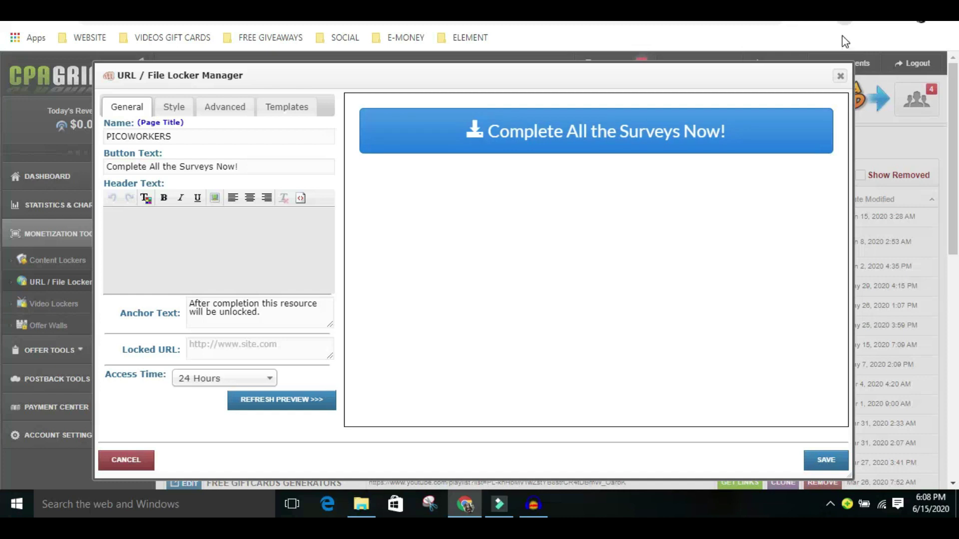
left_click(831, 355)
left_click(522, 51)
Choose an offer count of 3 in the locker's style settings and save the locker.
left_click(176, 114)
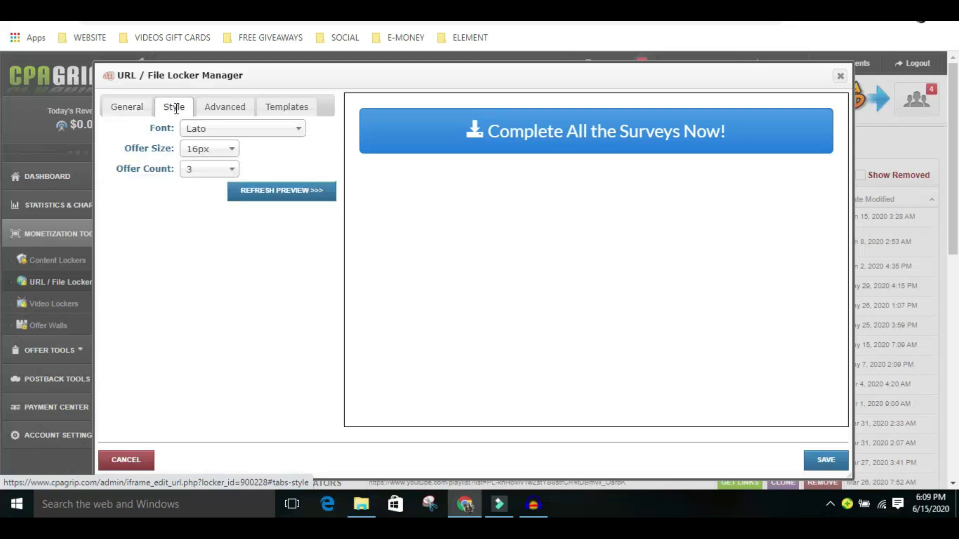
left_click(204, 172)
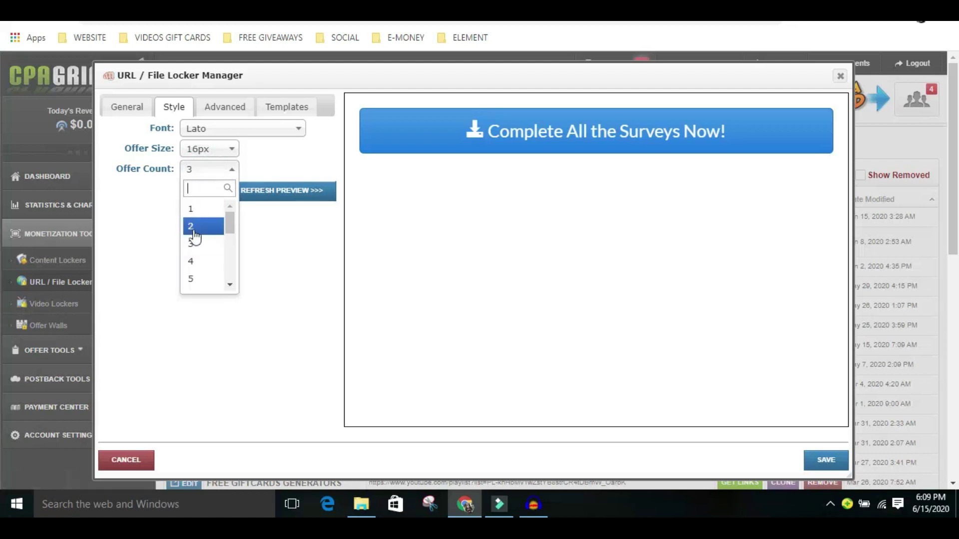
left_click(212, 243)
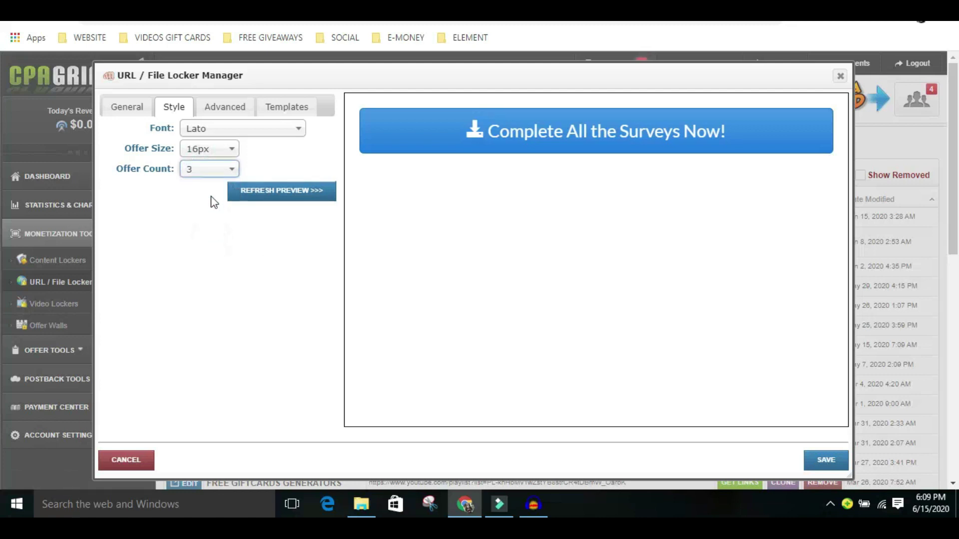
left_click(209, 171)
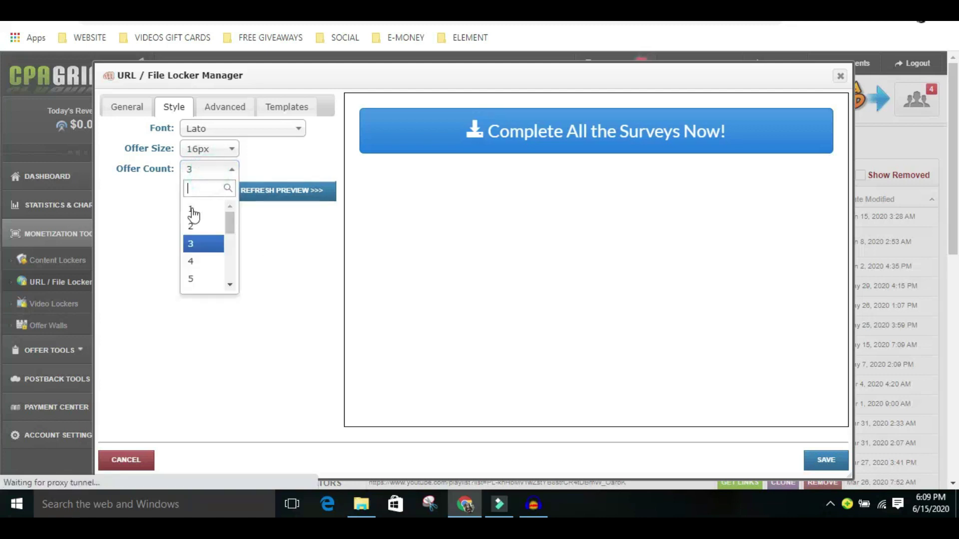
left_click(198, 245)
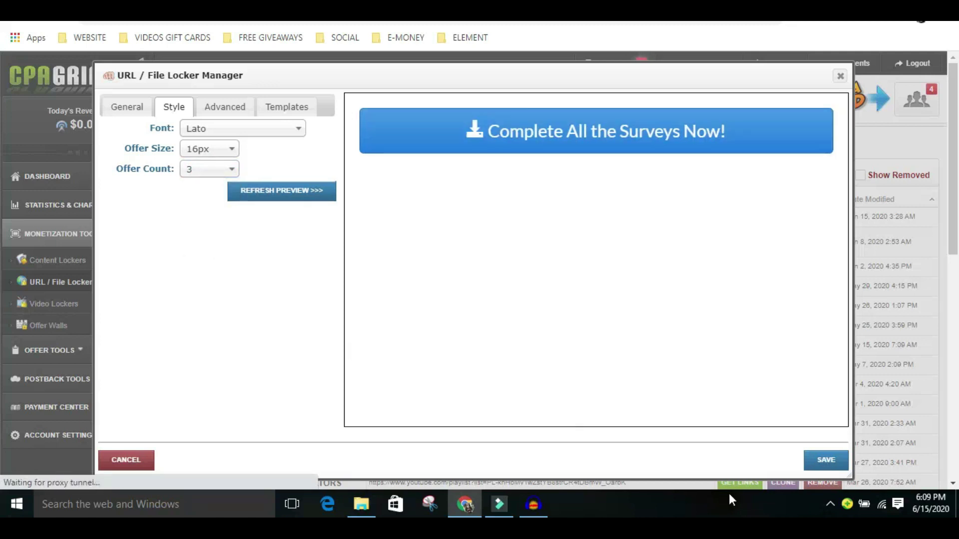
left_click(826, 460)
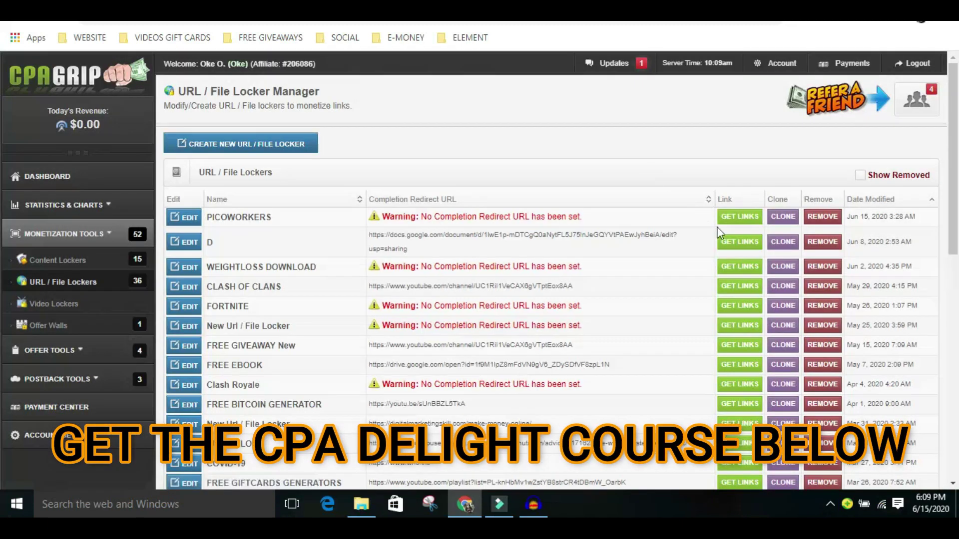
Generate the PICOWORKERS locker link on the grabclix.com domain and copy it.
left_click(725, 230)
left_click(748, 218)
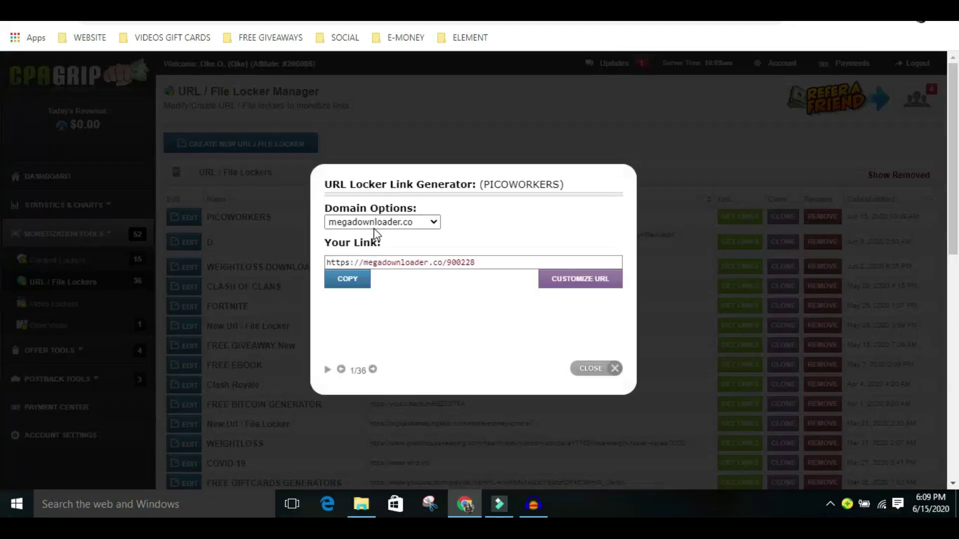
left_click(376, 223)
scroll(369, 303, "down", 5)
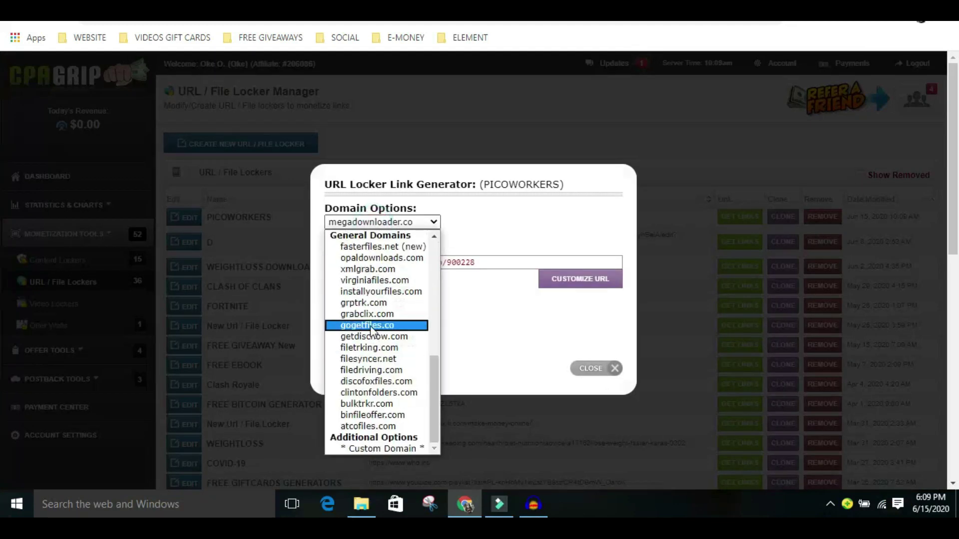
left_click(369, 314)
left_click(360, 286)
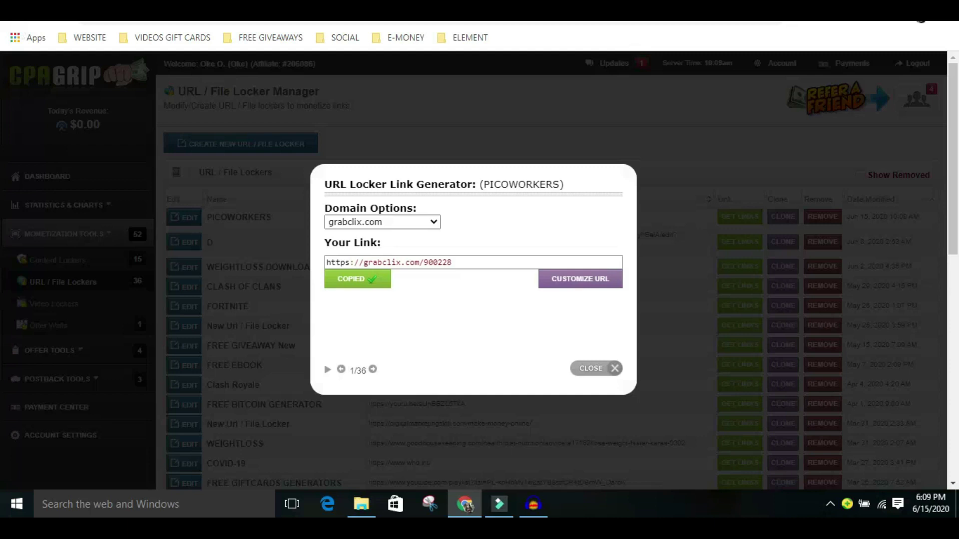
Switch to YouTube and view the Earn Money Delight channel's home page and banner.
left_click(100, 11)
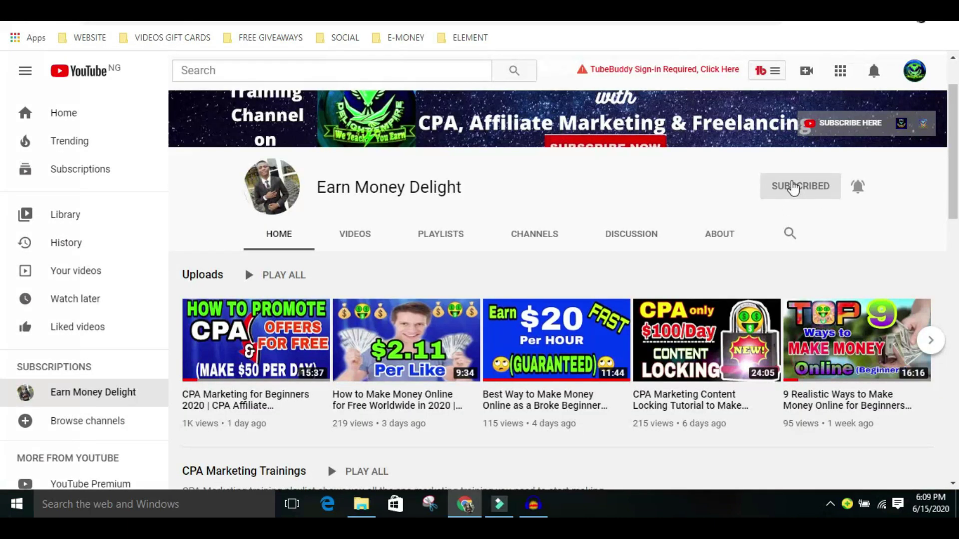
scroll(825, 120, "up", 2)
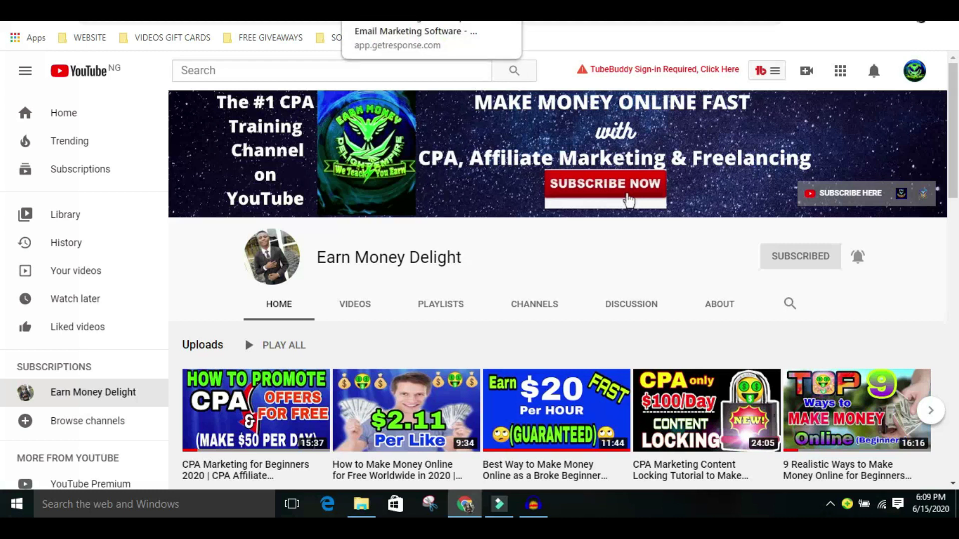
Switch to the GetResponse landing page editor and read through the survey page's headline, instructions and button.
left_click(390, 13)
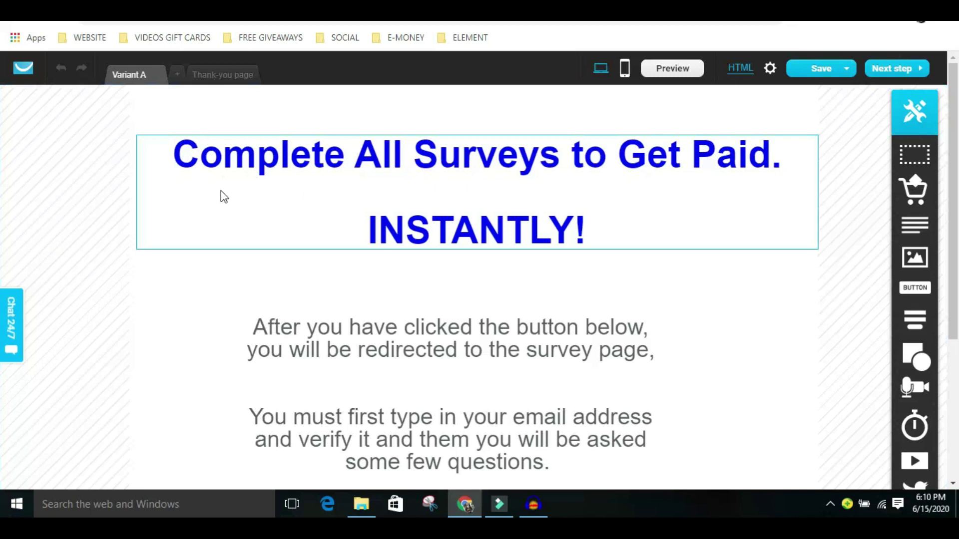
scroll(349, 261, "down", 4)
scroll(681, 375, "up", 4)
scroll(421, 221, "down", 5)
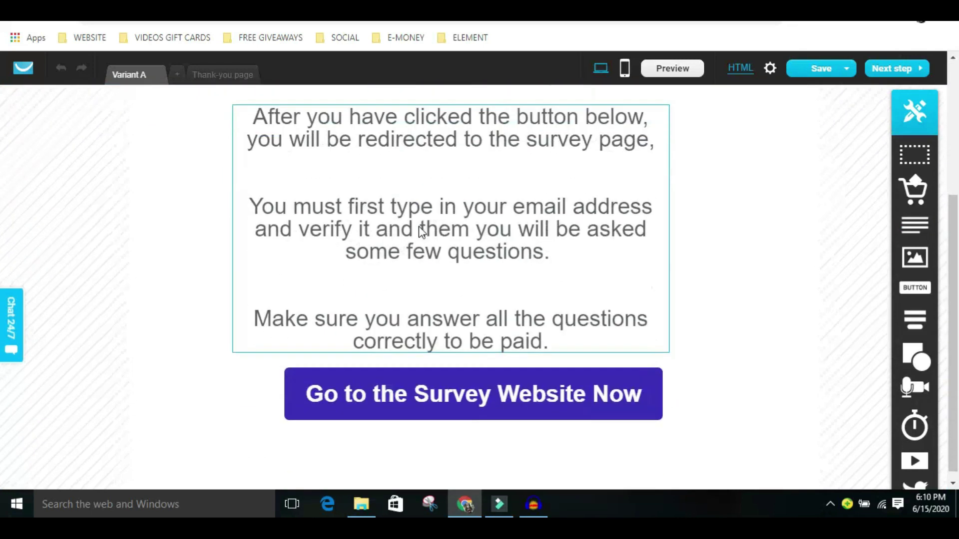
scroll(418, 238, "up", 5)
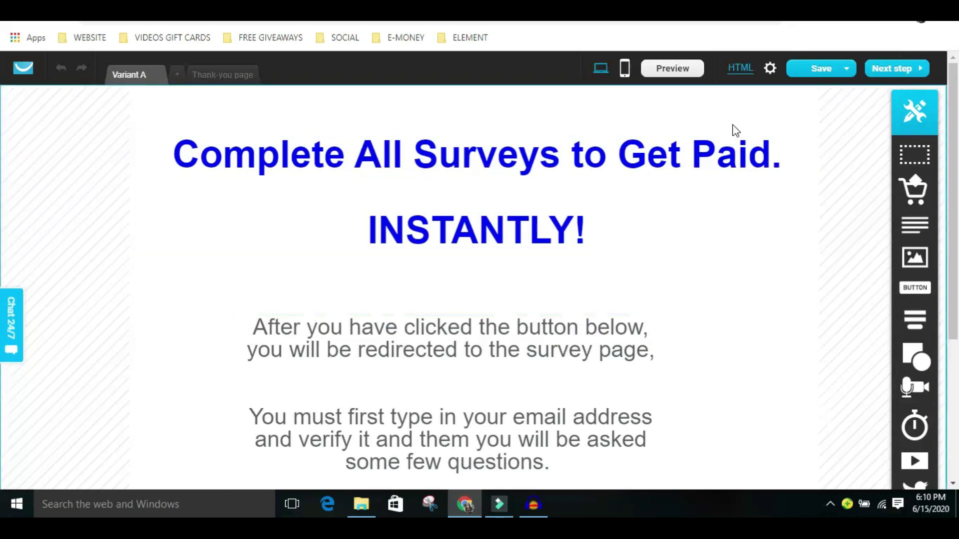
Try out a text block reading "ddsadddd" between the headline and the instructions, and delete it.
left_click_drag(907, 232, 487, 289)
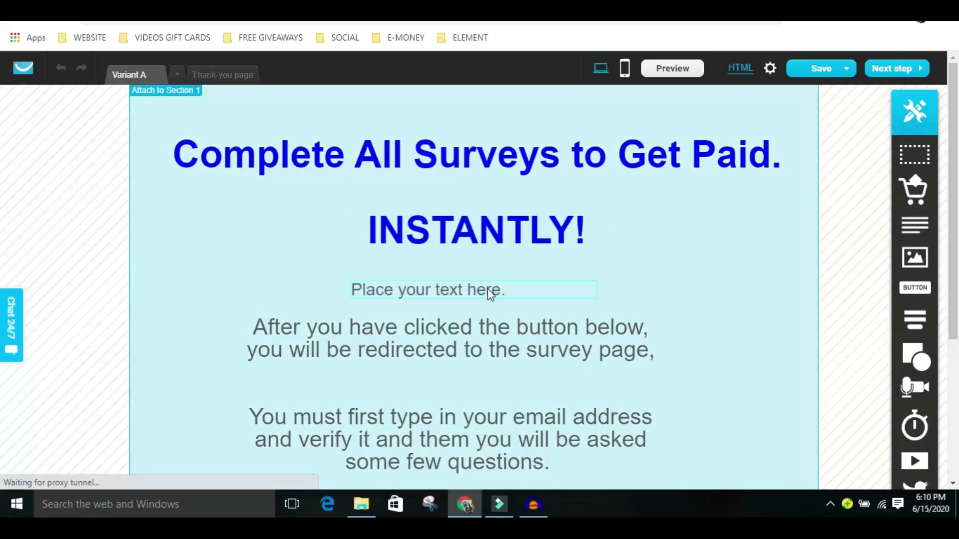
left_click(488, 288)
type("ddsadddd")
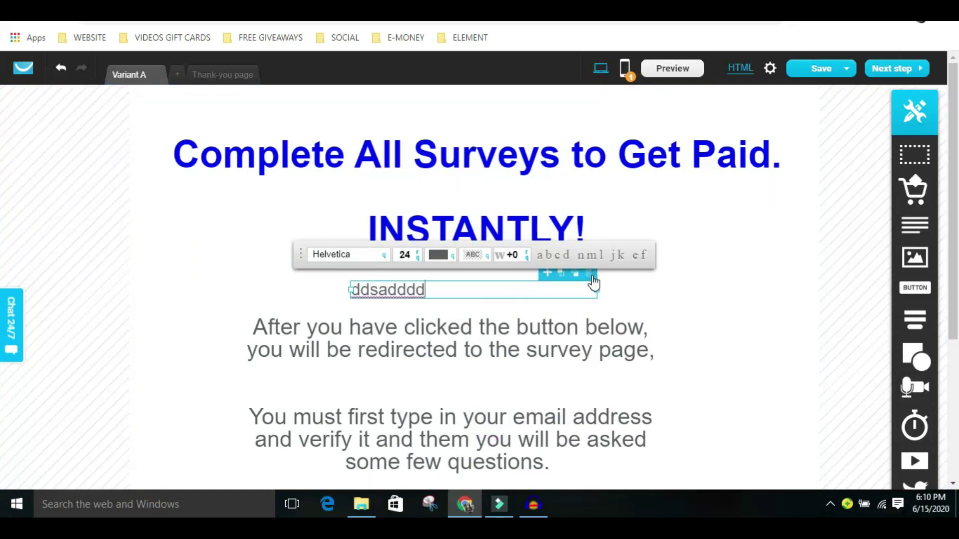
left_click(591, 275)
Review the landing page, check its mobile layout and return to the desktop layout.
scroll(359, 190, "down", 3)
scroll(440, 200, "up", 3)
scroll(451, 193, "down", 2)
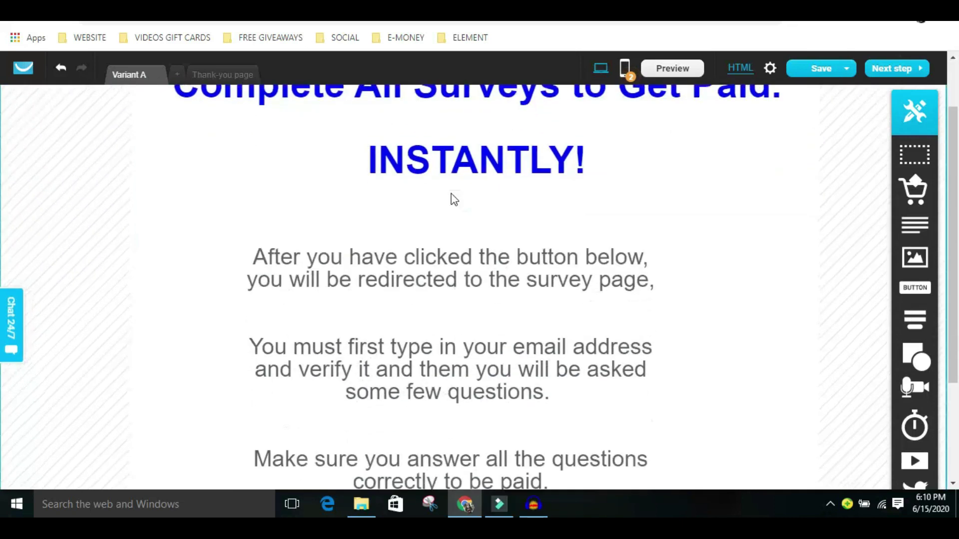
scroll(451, 193, "down", 3)
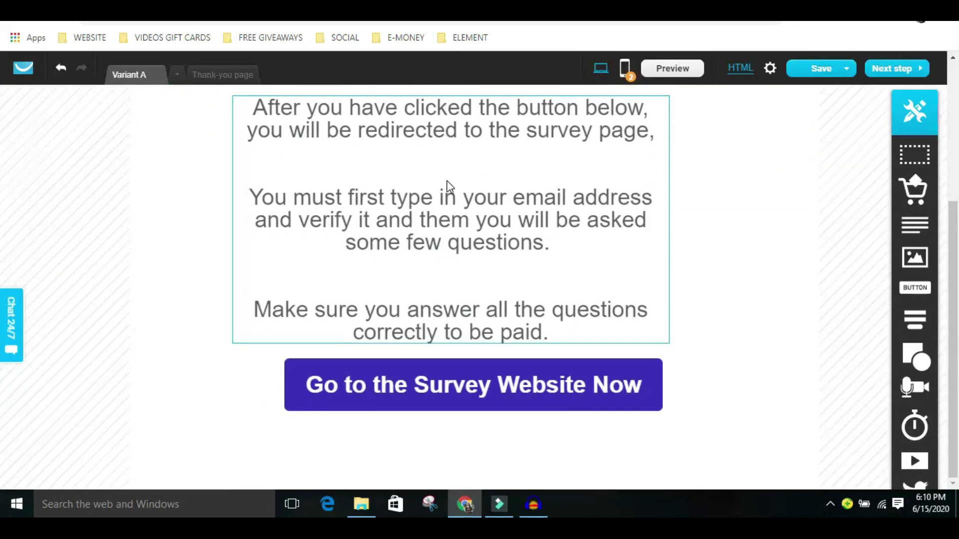
scroll(426, 214, "up", 4)
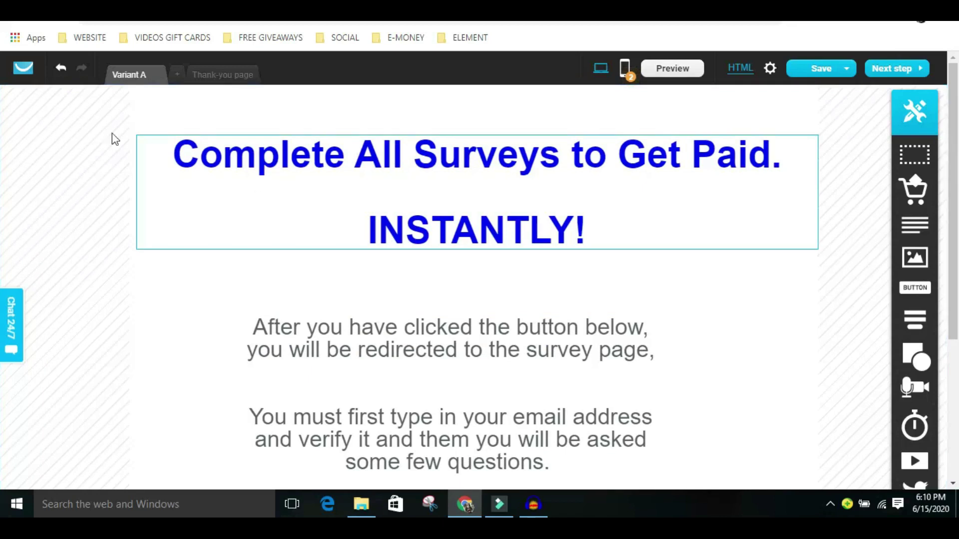
left_click(630, 70)
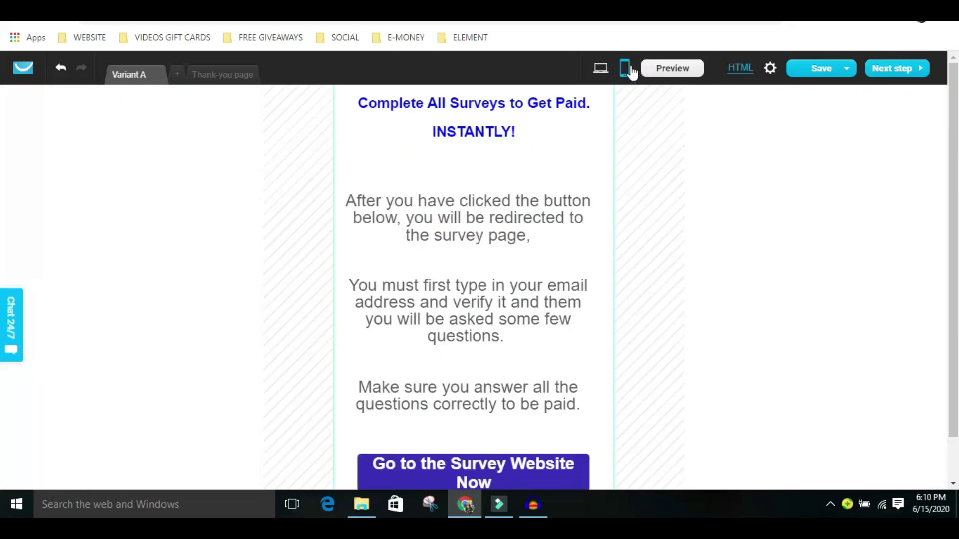
scroll(487, 345, "down", 1)
scroll(477, 355, "up", 1)
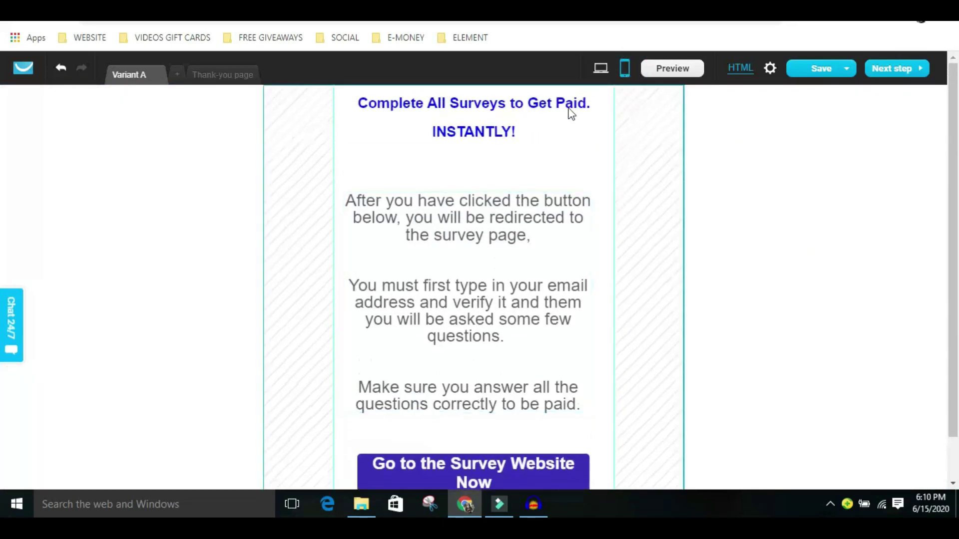
left_click(601, 70)
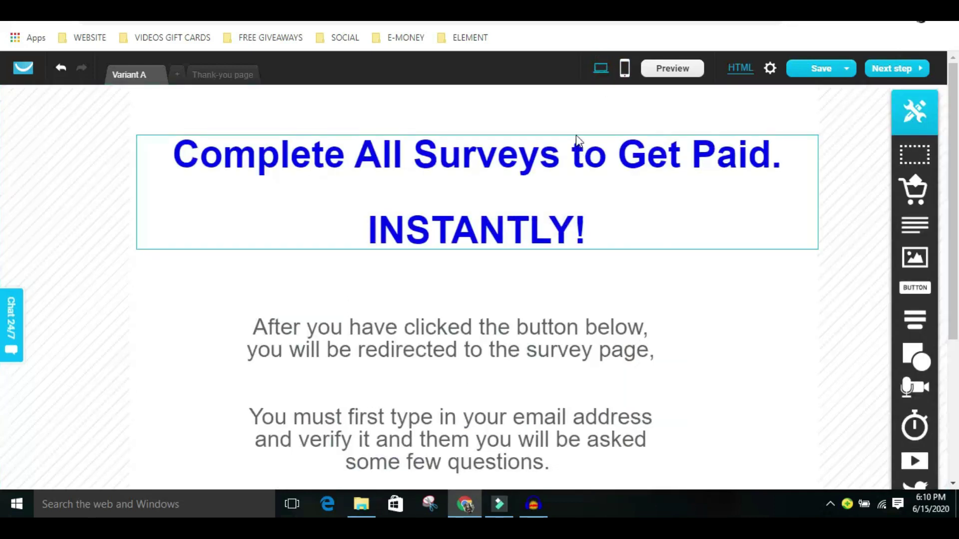
Correct "them" to "then" in the instruction about verifying the email address.
scroll(489, 279, "down", 1)
scroll(459, 280, "up", 1)
scroll(295, 245, "down", 3)
scroll(349, 280, "down", 2)
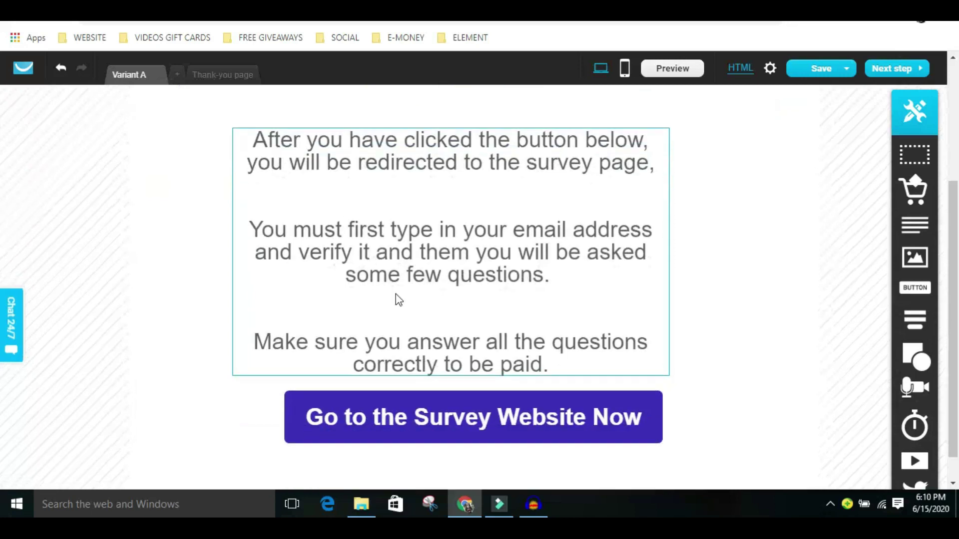
scroll(304, 407, "up", 2)
scroll(302, 406, "up", 3)
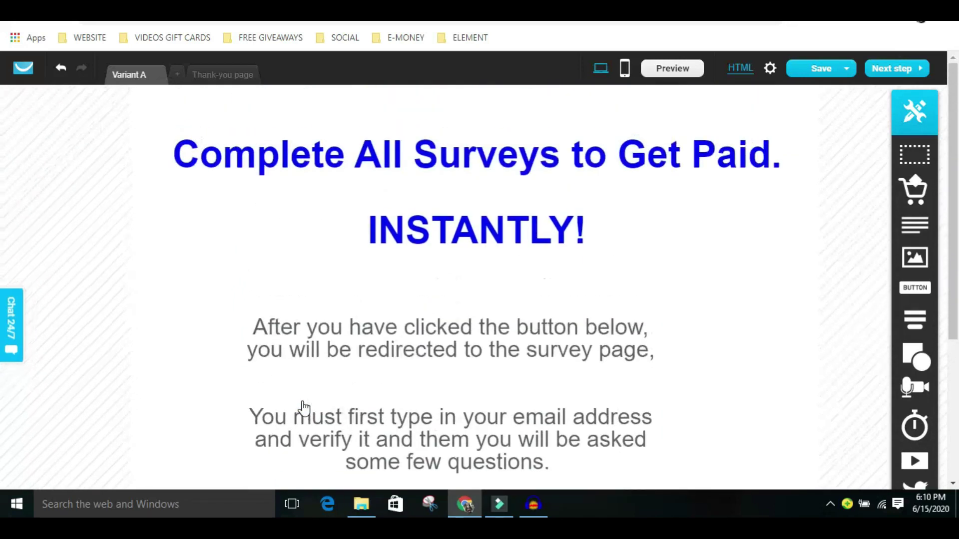
scroll(301, 390, "down", 3)
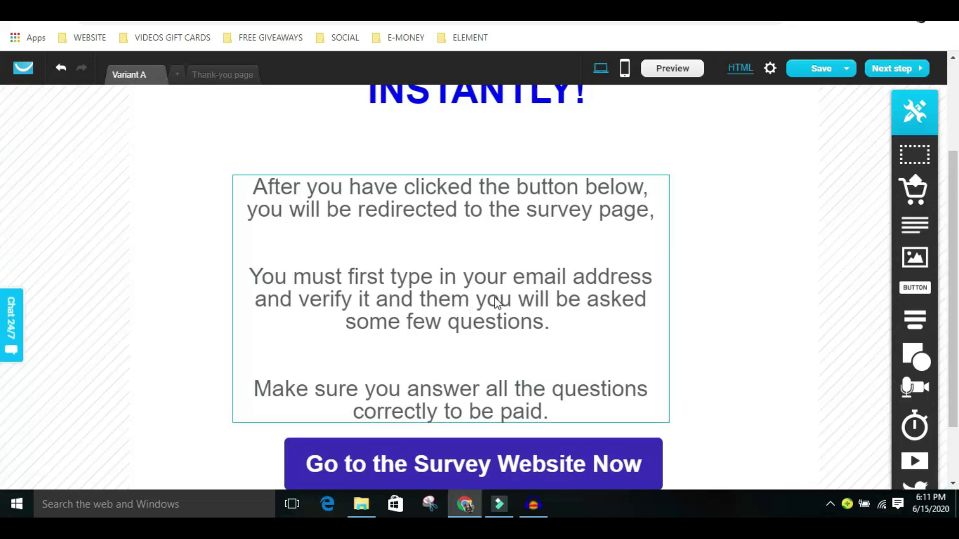
left_click(465, 300)
double_click(463, 298)
left_click(467, 298)
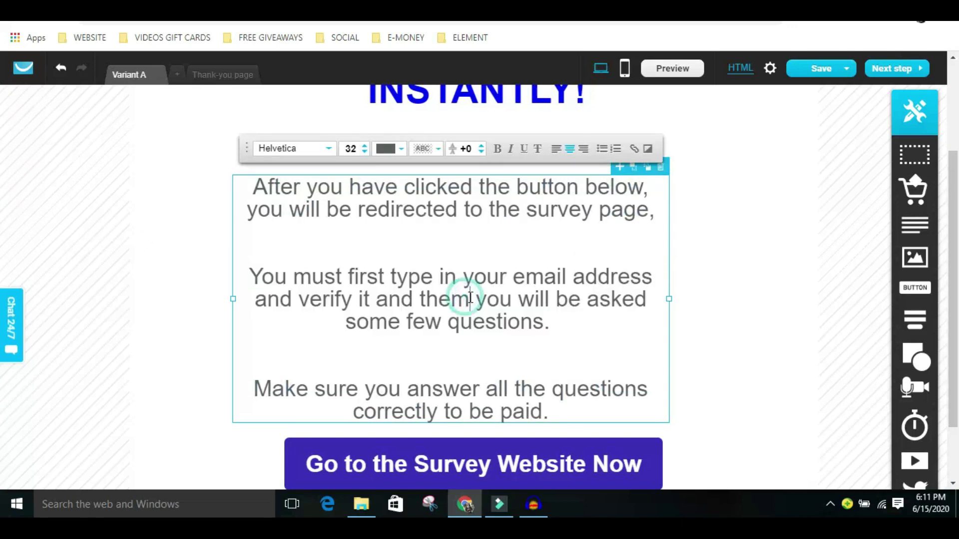
key("BackSpace")
type("n")
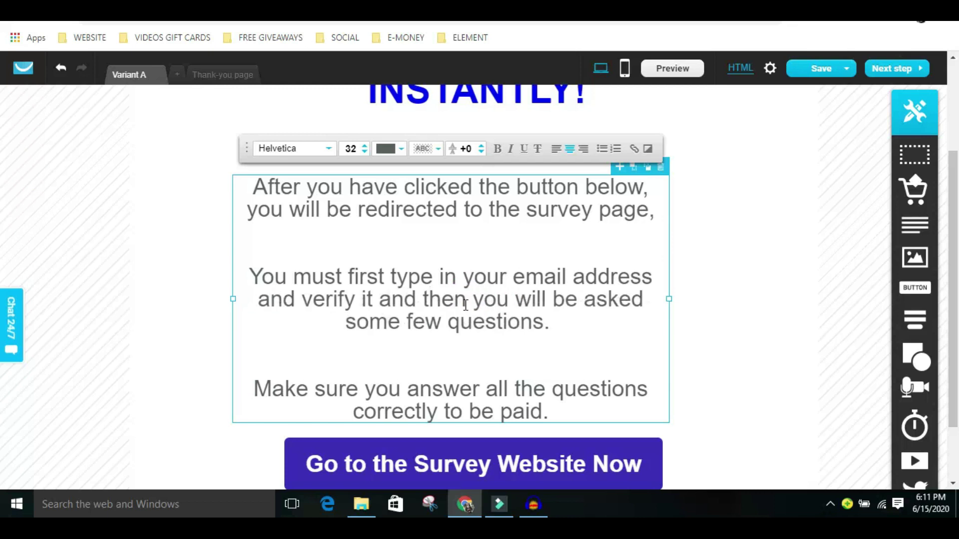
scroll(445, 327, "down", 2)
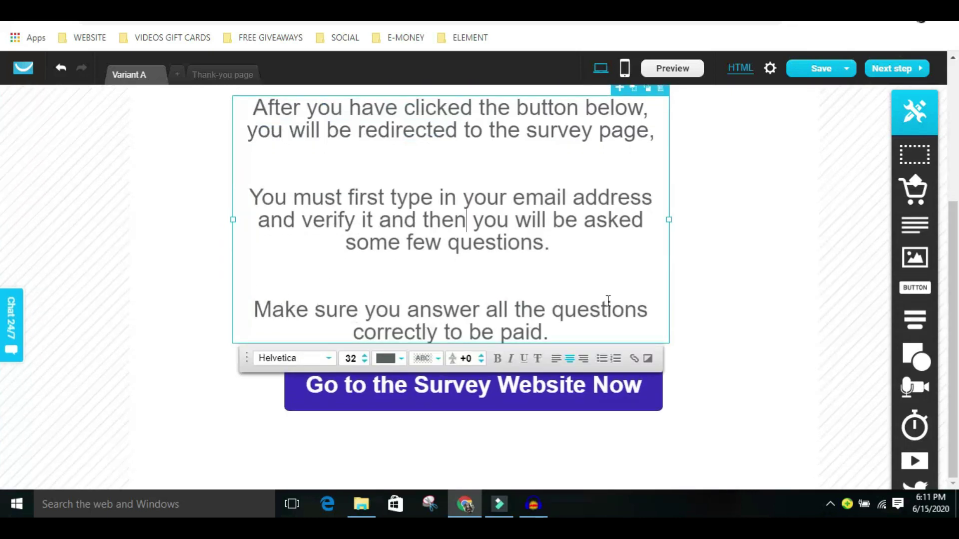
left_click(251, 397)
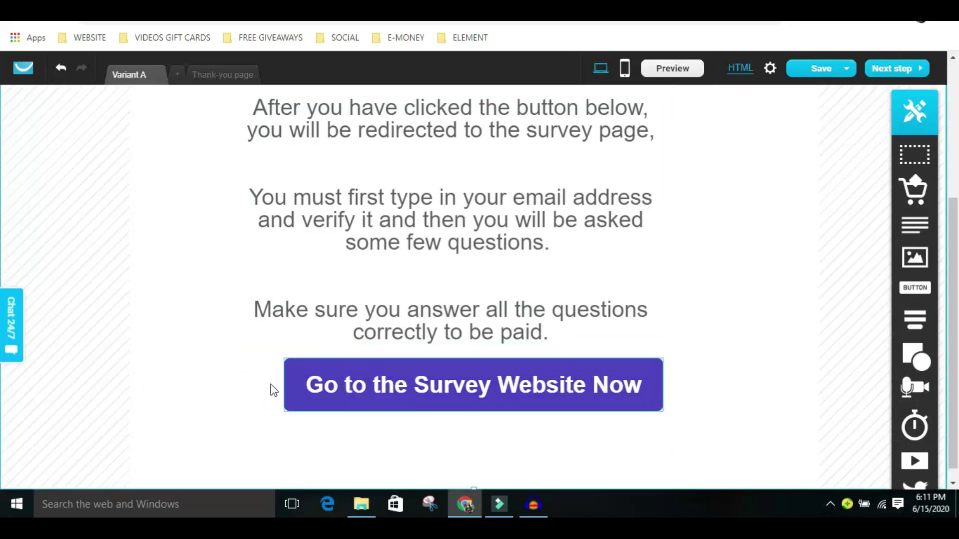
left_click(496, 398)
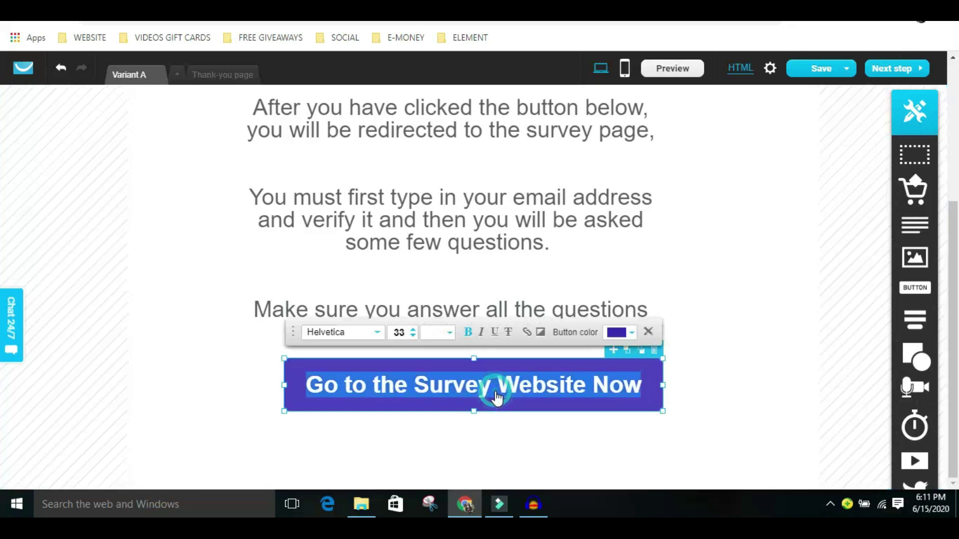
left_click(528, 331)
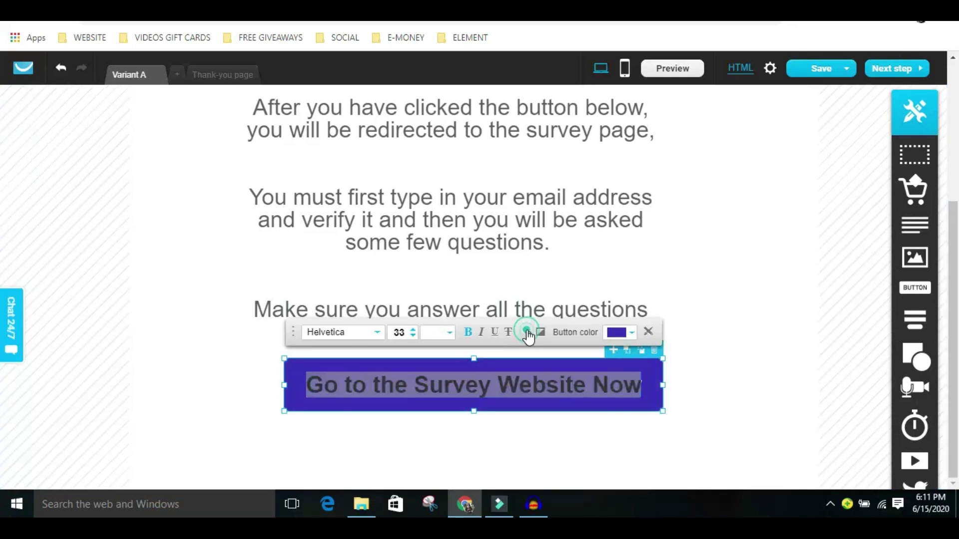
left_click(489, 251)
key("ctrl+a")
key("ctrl+c")
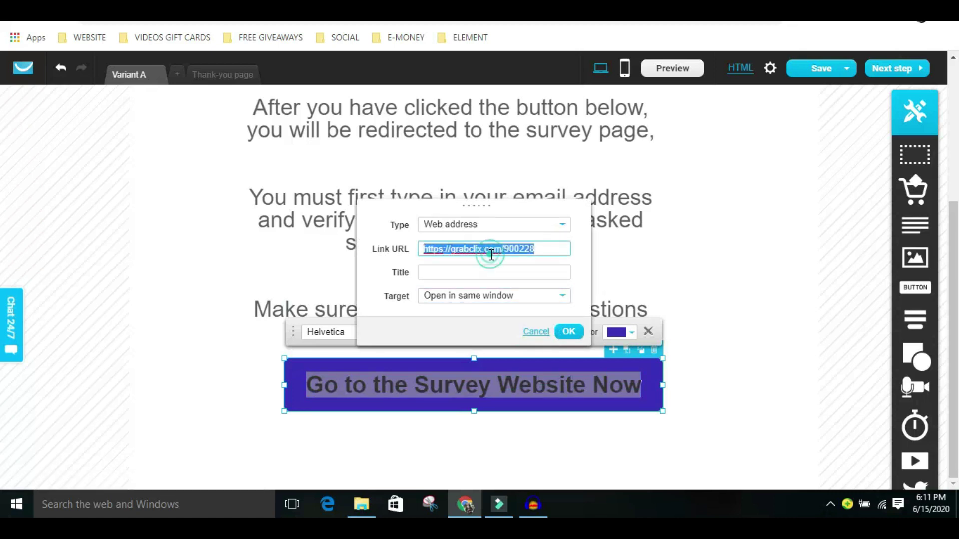
right_click(490, 253)
left_click(522, 298)
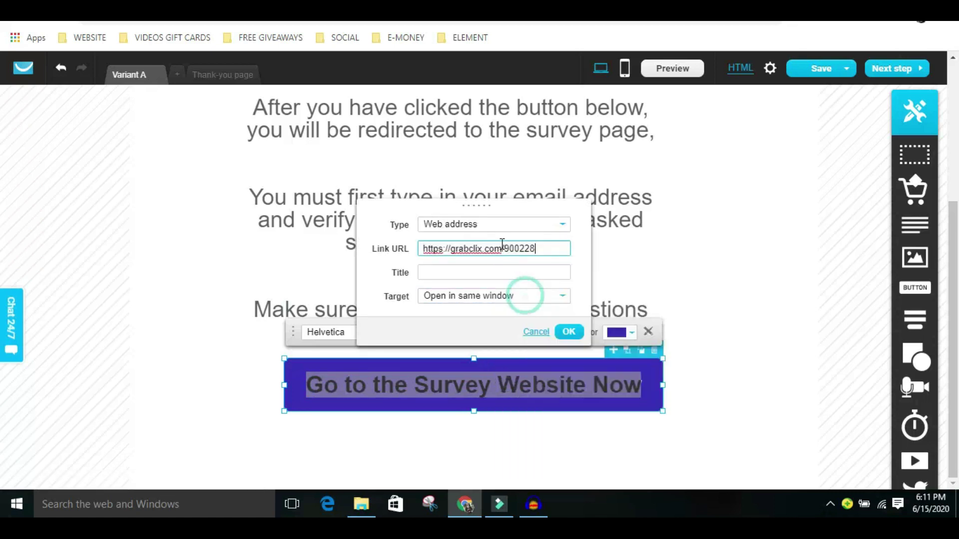
left_click(564, 330)
Proceed to the landing page's settings, review the title, subdomain and subscription options, and publish the page.
scroll(705, 258, "up", 5)
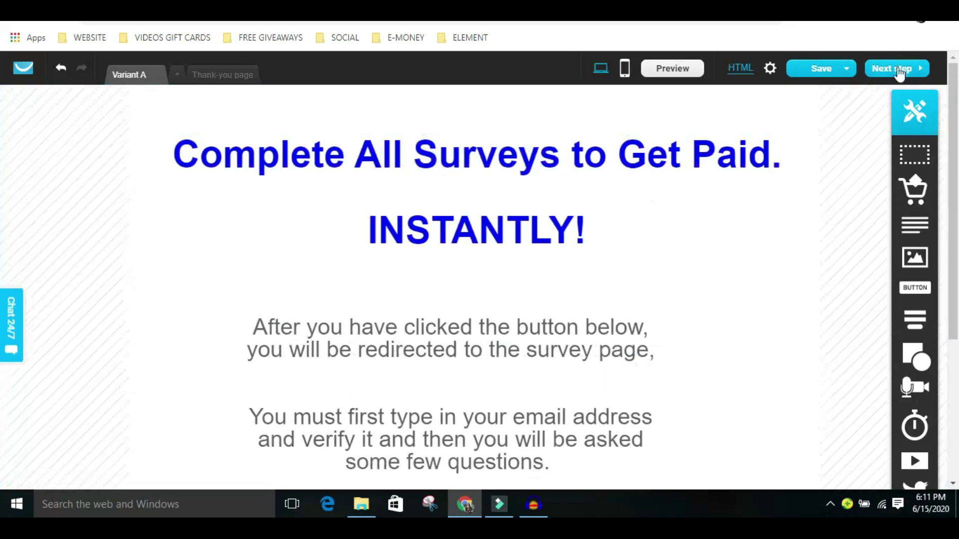
left_click(902, 70)
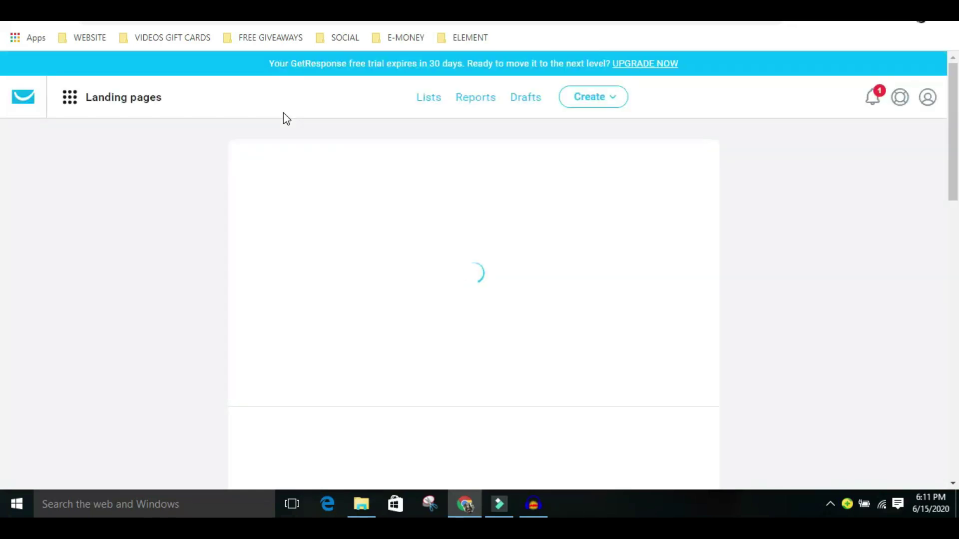
scroll(394, 145, "down", 1)
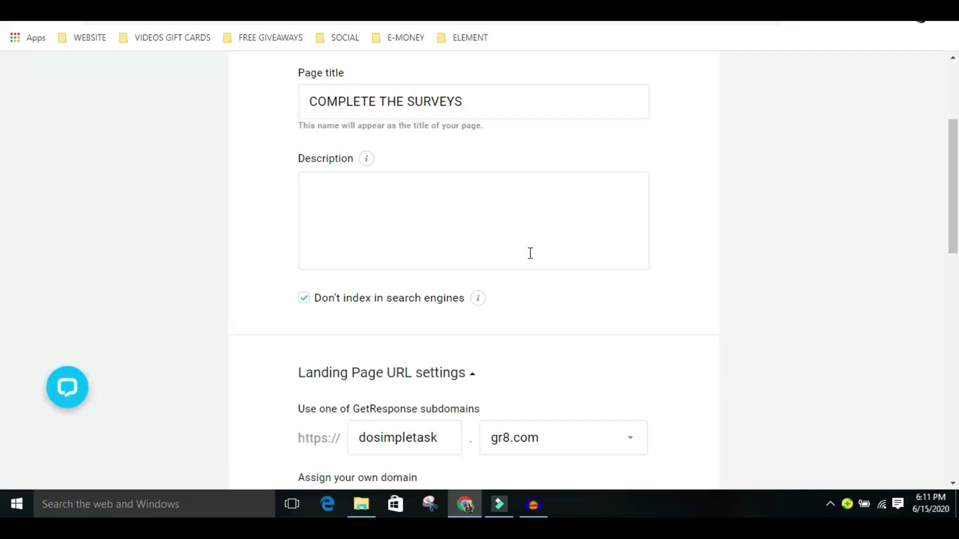
scroll(520, 325, "down", 1)
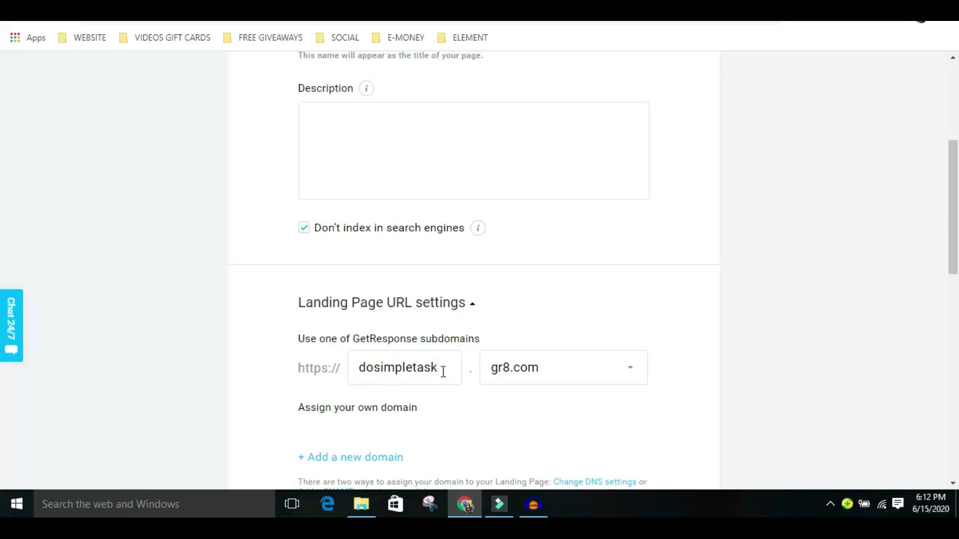
scroll(547, 306, "down", 1)
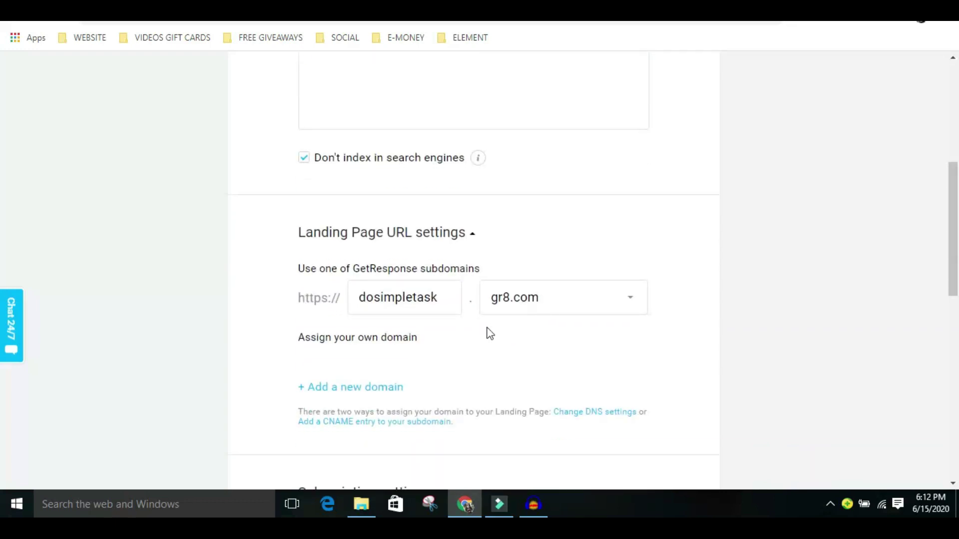
scroll(489, 333, "down", 7)
scroll(359, 315, "down", 3)
scroll(410, 295, "up", 2)
scroll(499, 339, "down", 3)
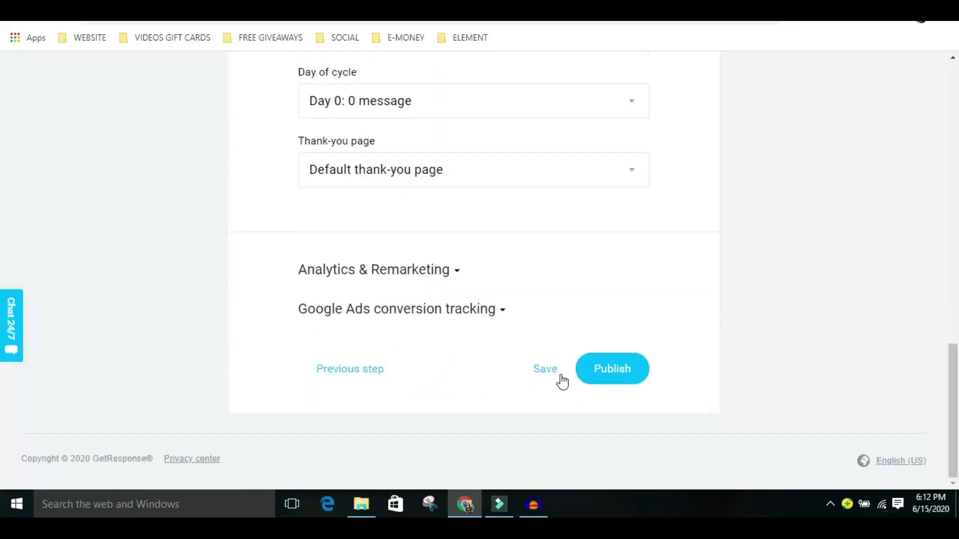
left_click(615, 375)
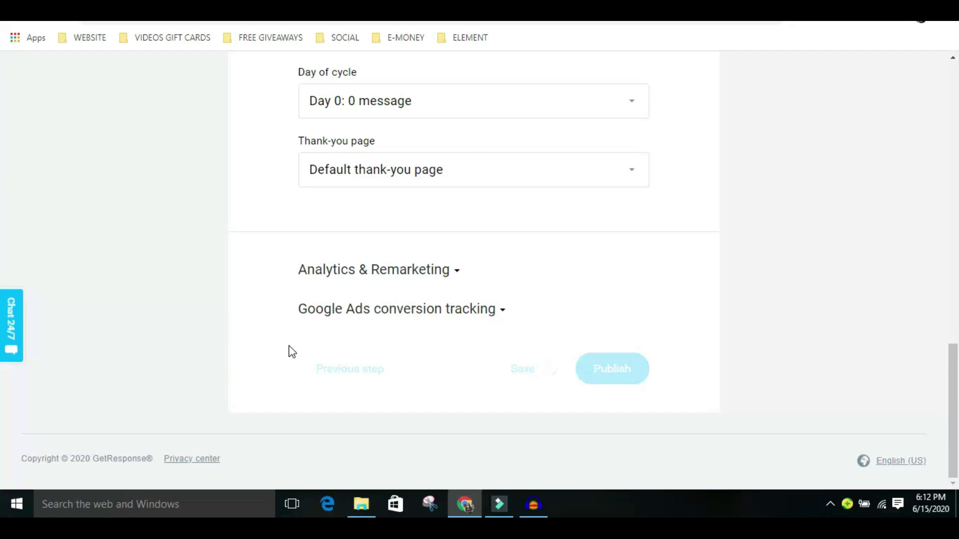
scroll(292, 351, "down", 3)
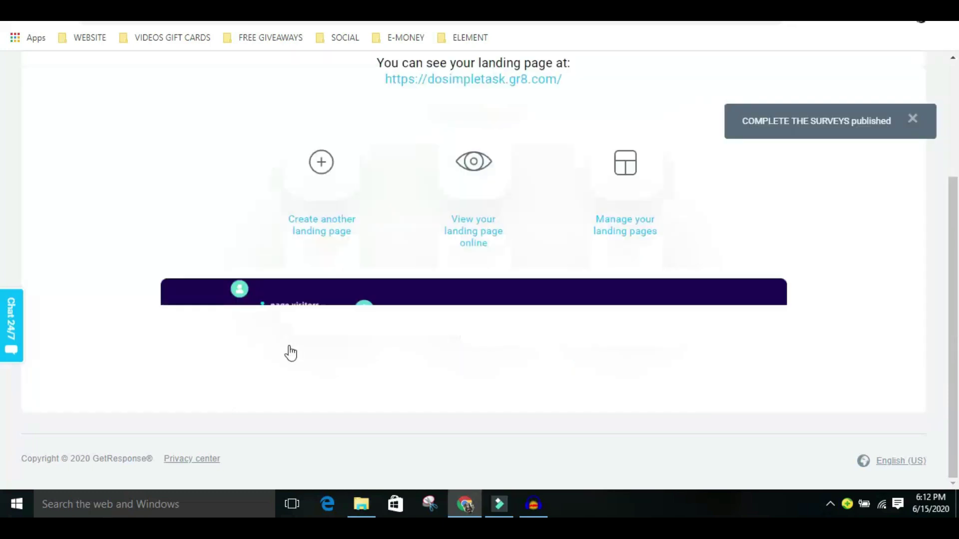
triple_click(359, 84)
right_click(451, 87)
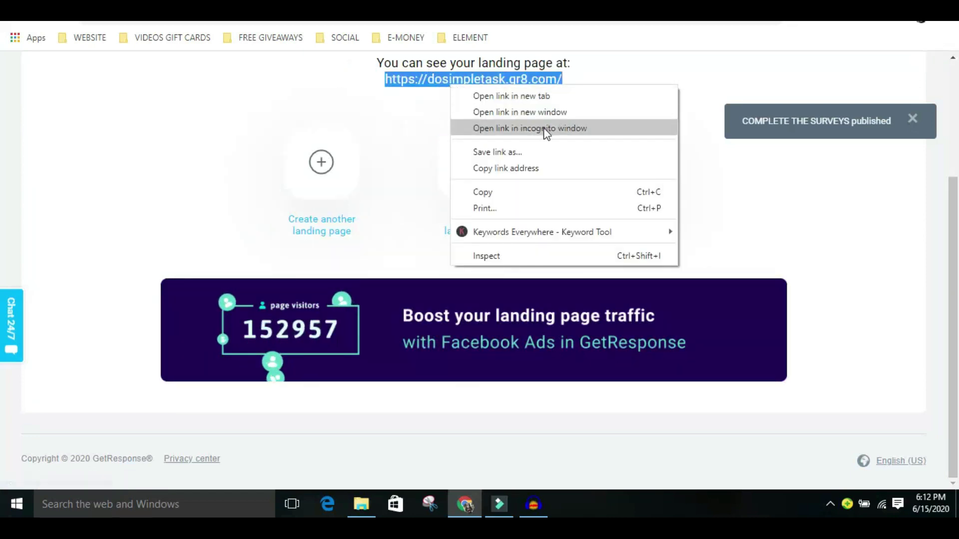
left_click(575, 194)
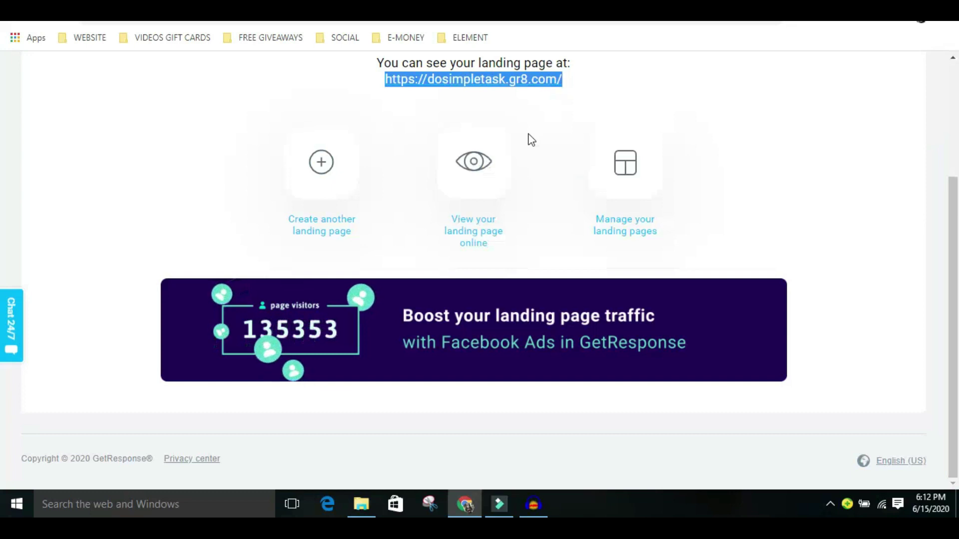
left_click(98, 175)
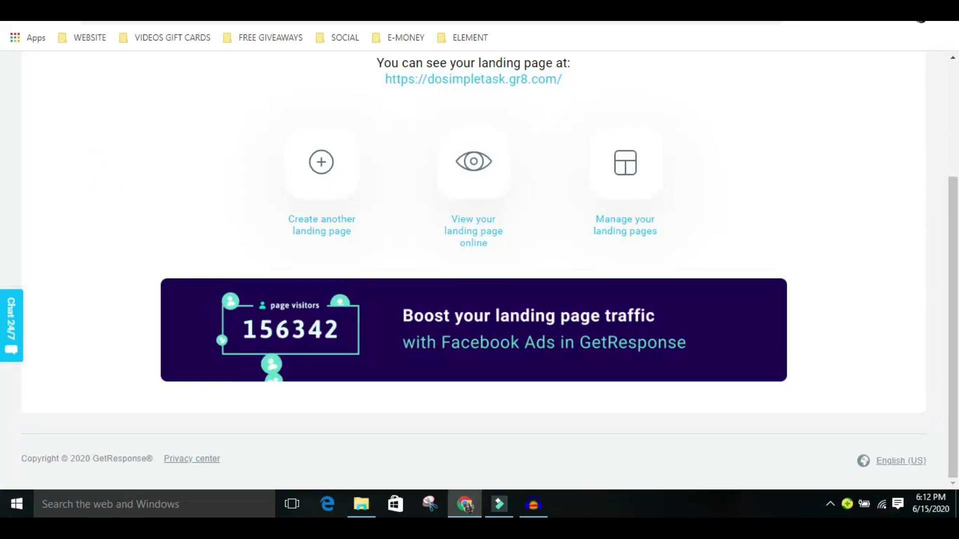
Look over the Picoworkers job list and the uploads on the Earn Money Delight YouTube channel.
left_click(164, 11)
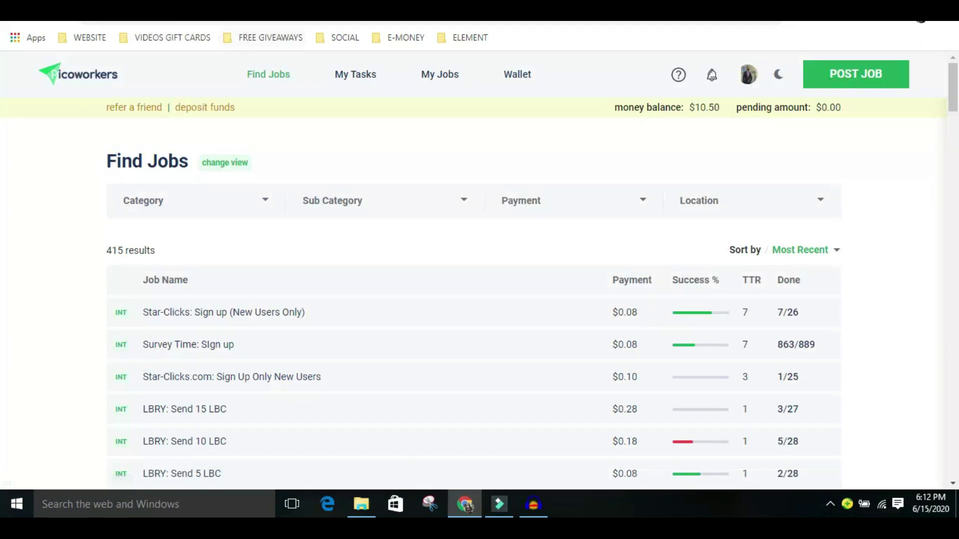
left_click(279, 11)
scroll(297, 438, "down", 3)
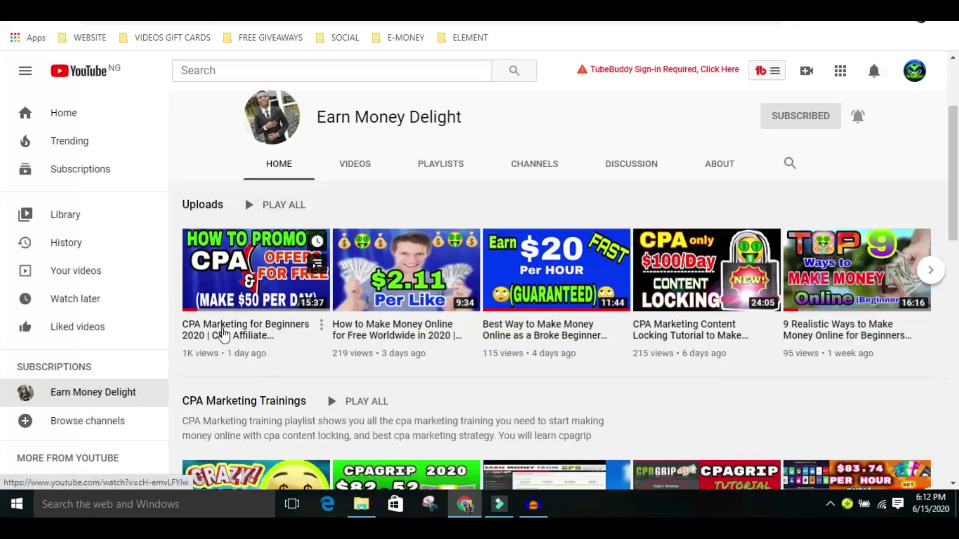
scroll(235, 320, "up", 1)
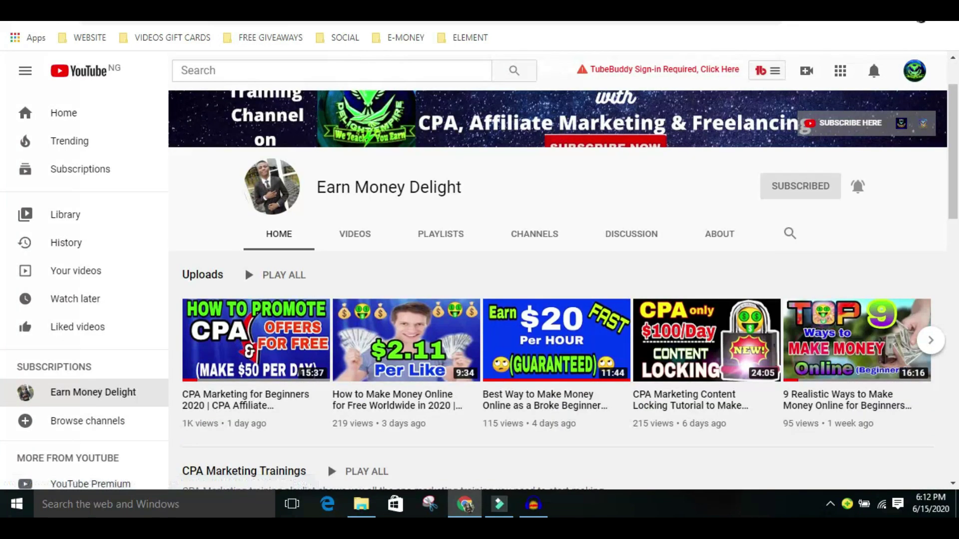
left_click(225, 11)
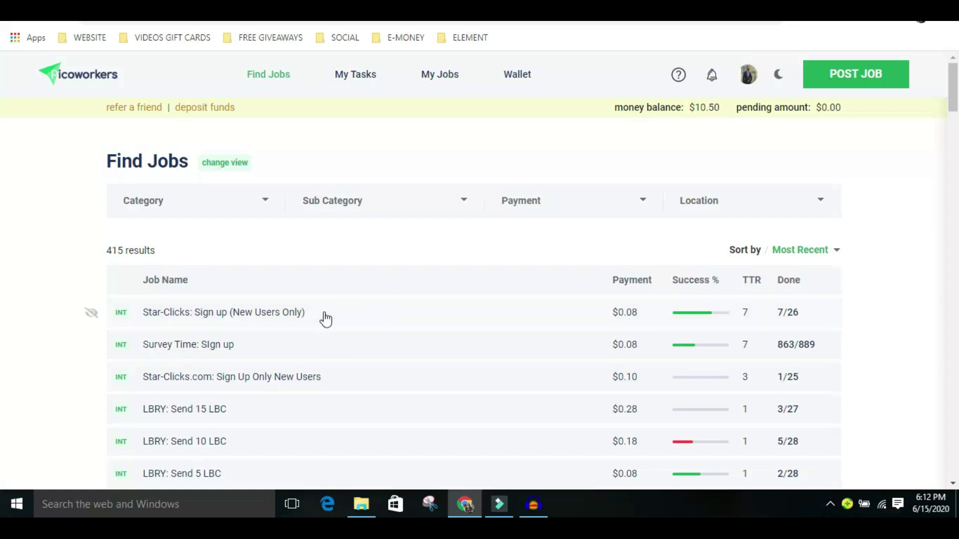
scroll(323, 317, "down", 9)
scroll(653, 353, "down", 9)
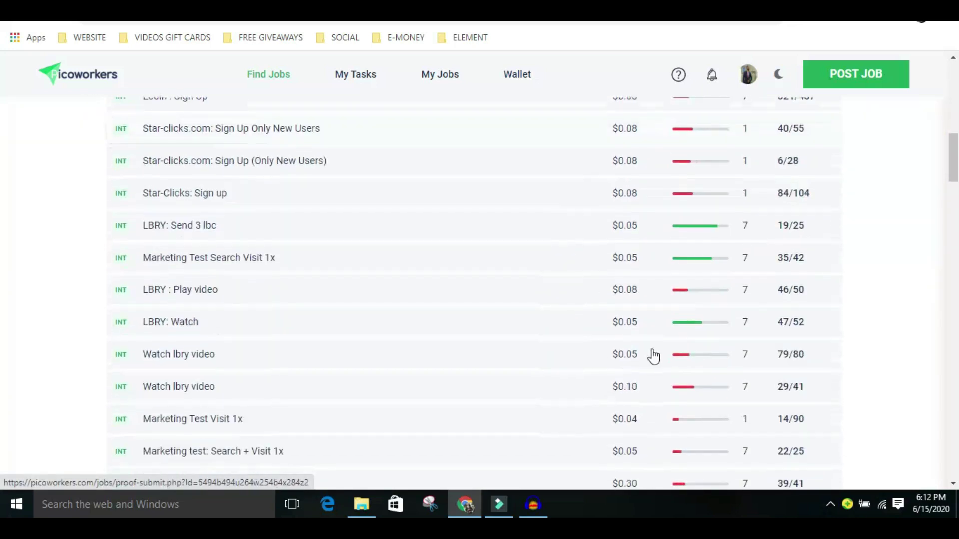
scroll(664, 375, "up", 18)
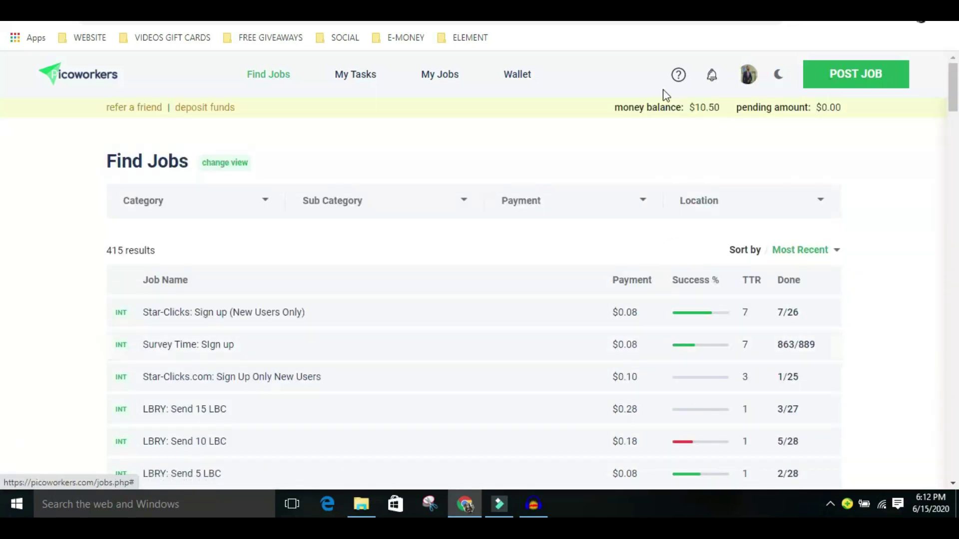
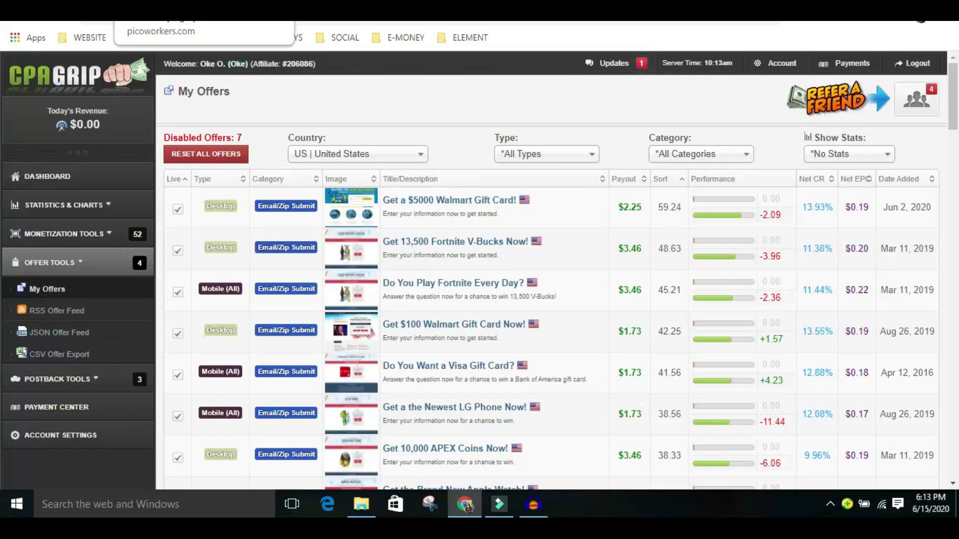
Switch to the Picoworkers job posting form and apply USA & Western as the targeting zone without excluding any countries.
key("ctrl+Tab")
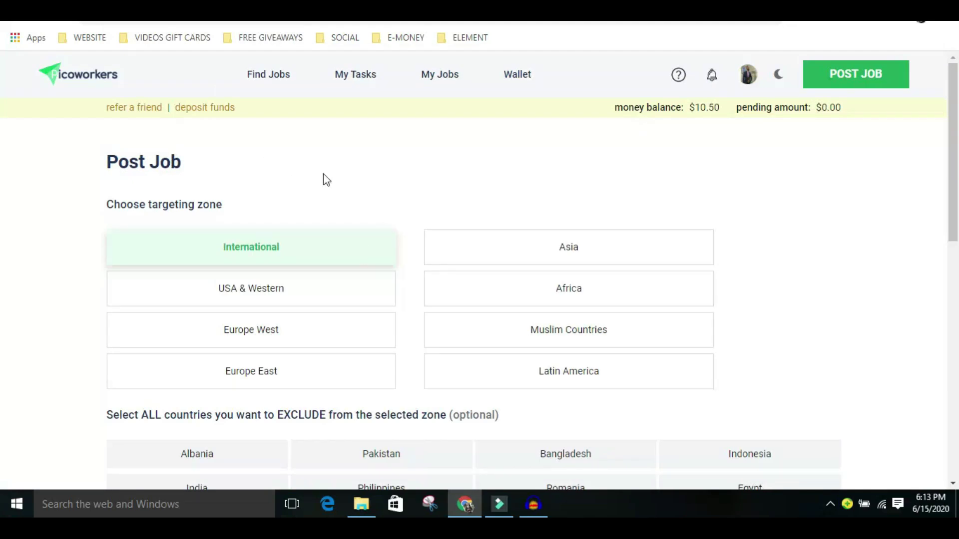
scroll(150, 200, "down", 1)
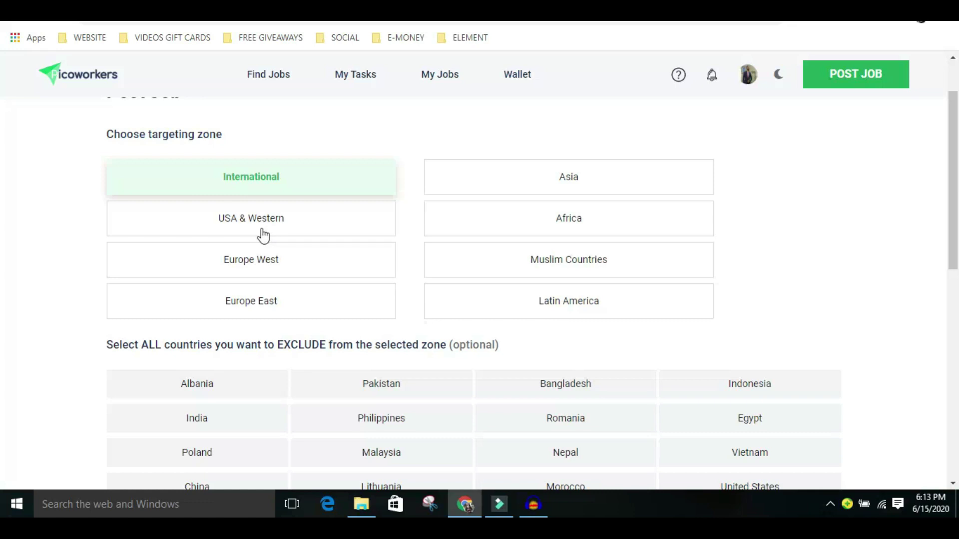
left_click(242, 228)
scroll(300, 227, "down", 1)
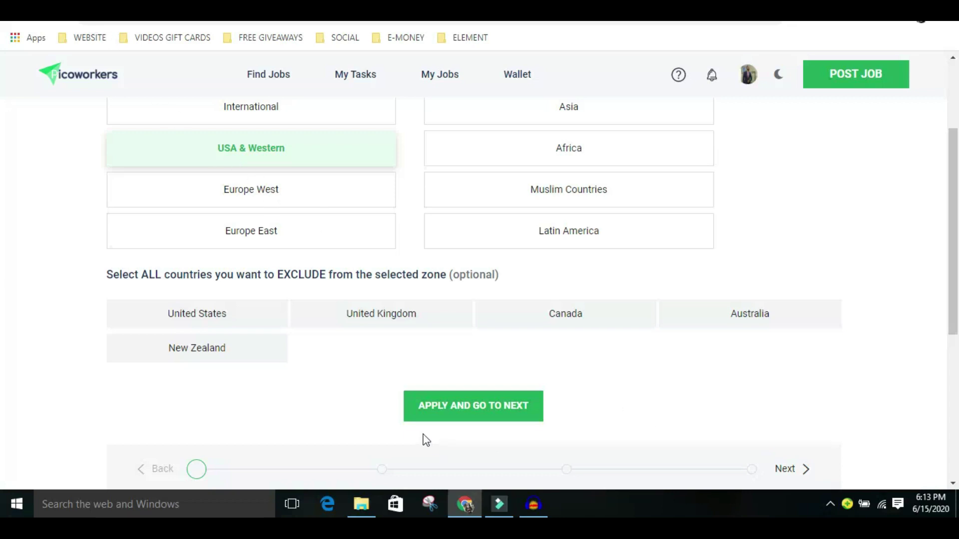
left_click(489, 419)
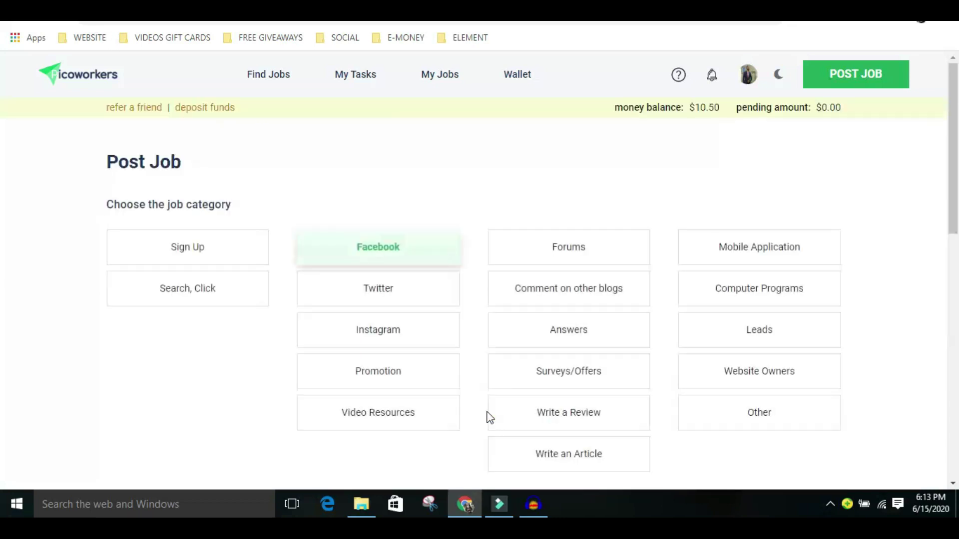
Choose the Sign Up job category with the Email submit only subcategory and continue to the job settings.
scroll(449, 372, "down", 1)
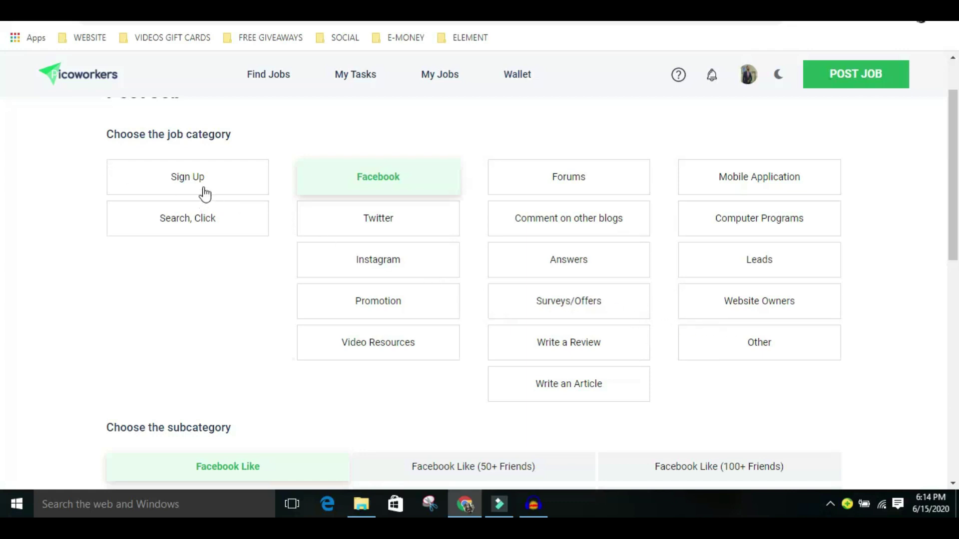
left_click(178, 182)
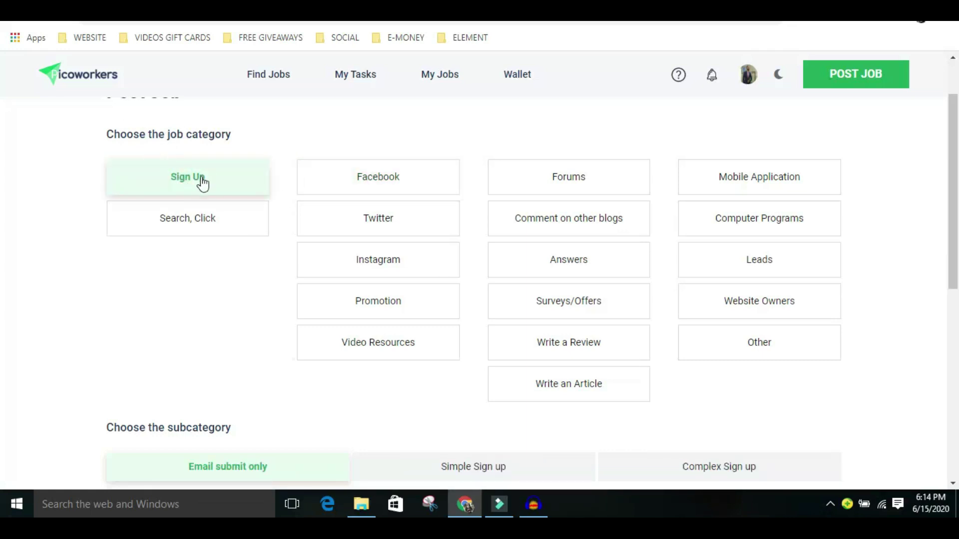
scroll(202, 182, "down", 1)
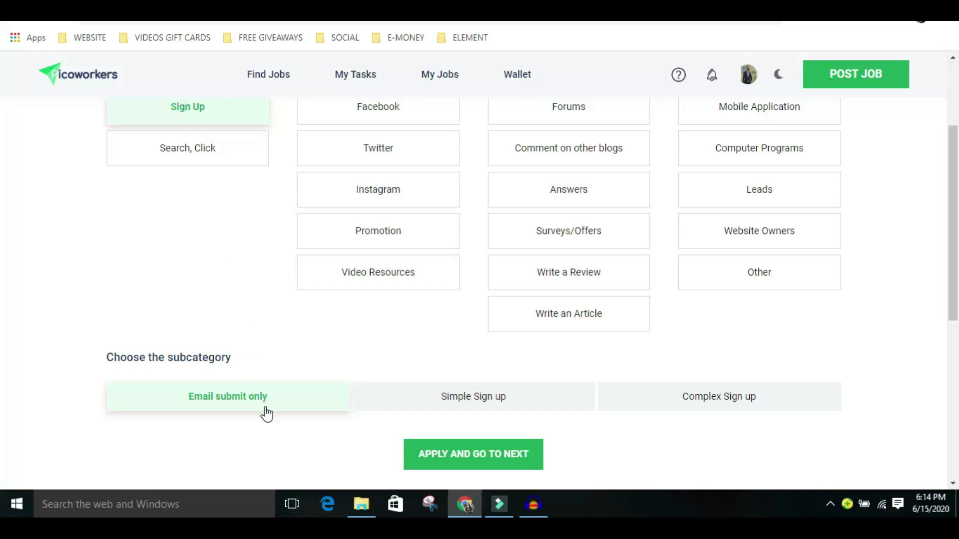
left_click(455, 405)
left_click(215, 402)
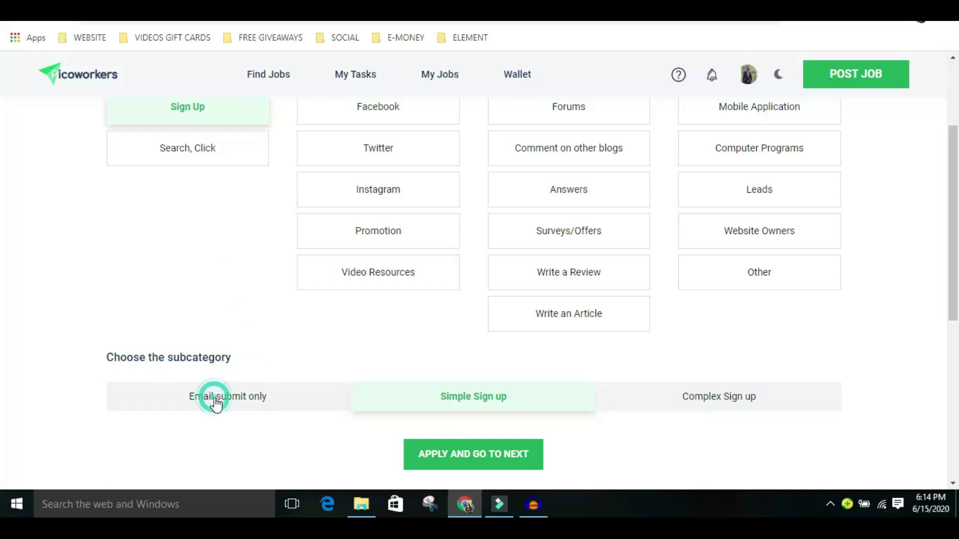
scroll(398, 418, "down", 3)
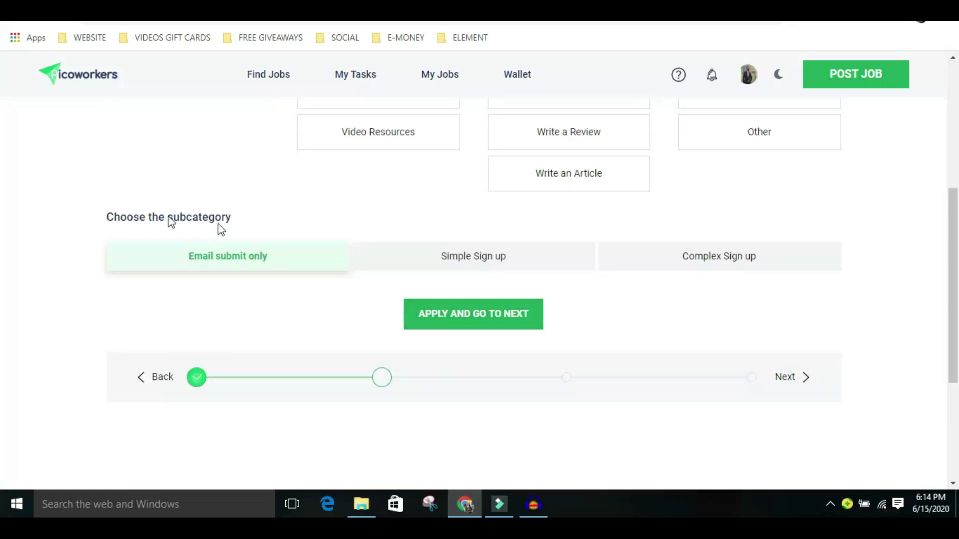
left_click(474, 328)
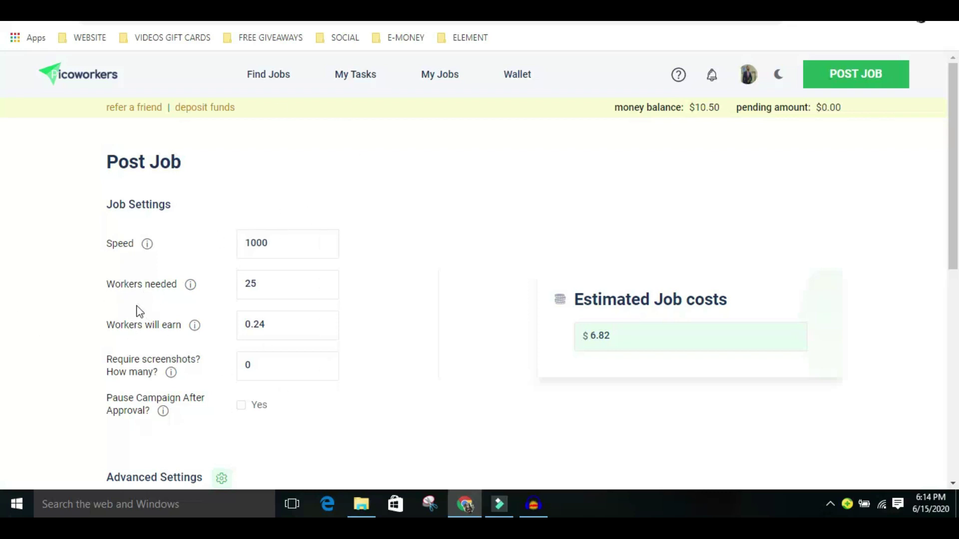
Try 47 and 10 as the number of workers needed to compare the estimated job costs.
left_click_drag(325, 284, 325, 283)
double_click(325, 282)
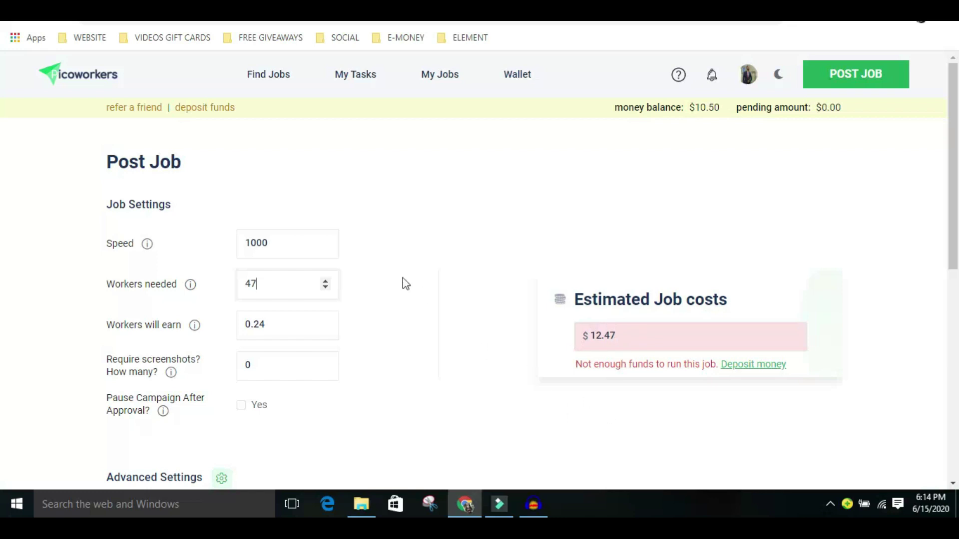
left_click(325, 282)
left_click(325, 282)
left_click(325, 282)
left_click(326, 282)
left_click(326, 283)
left_click_drag(280, 284, 181, 289)
type("10")
left_click(466, 265)
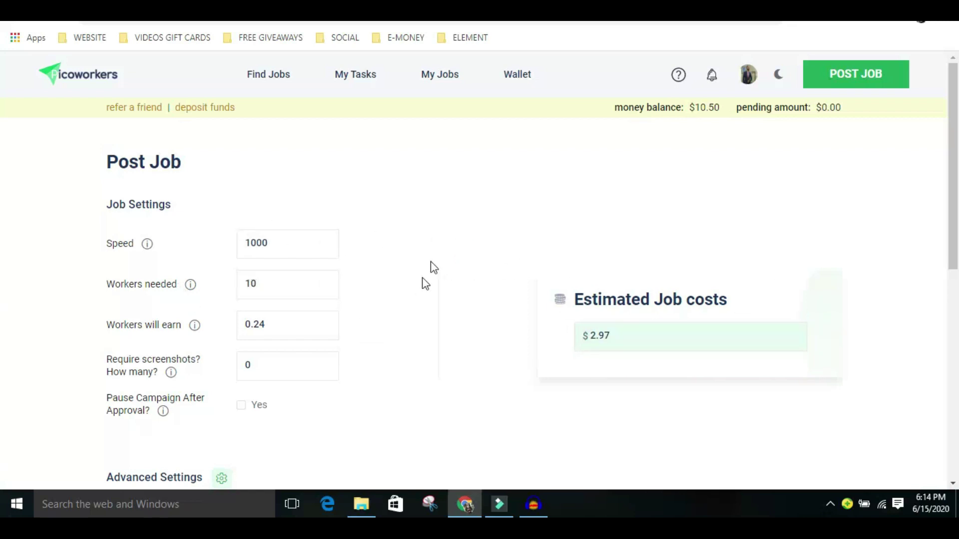
Set the number of workers needed to 25 and check the estimated job cost.
left_click(322, 280)
double_click(323, 280)
type("28")
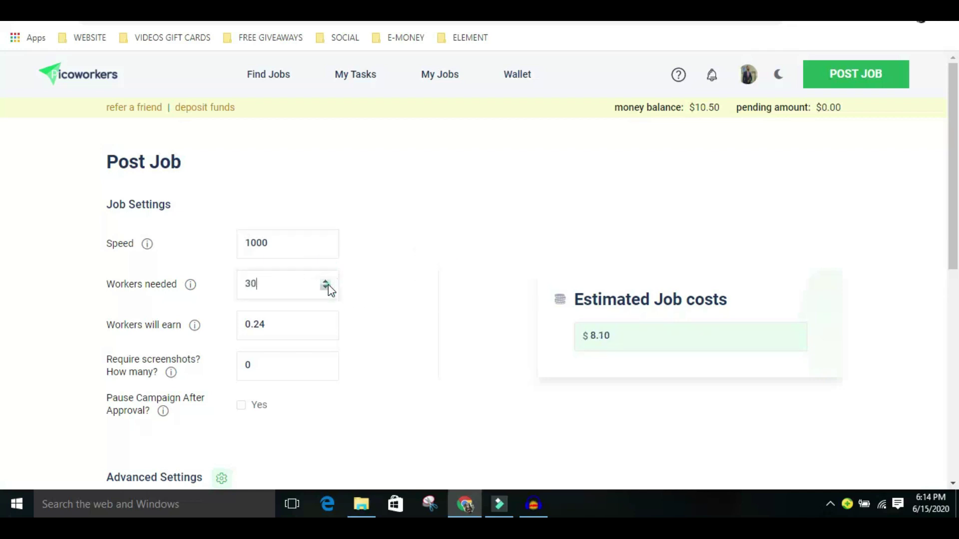
left_click(328, 285)
left_click(328, 284)
left_click(328, 285)
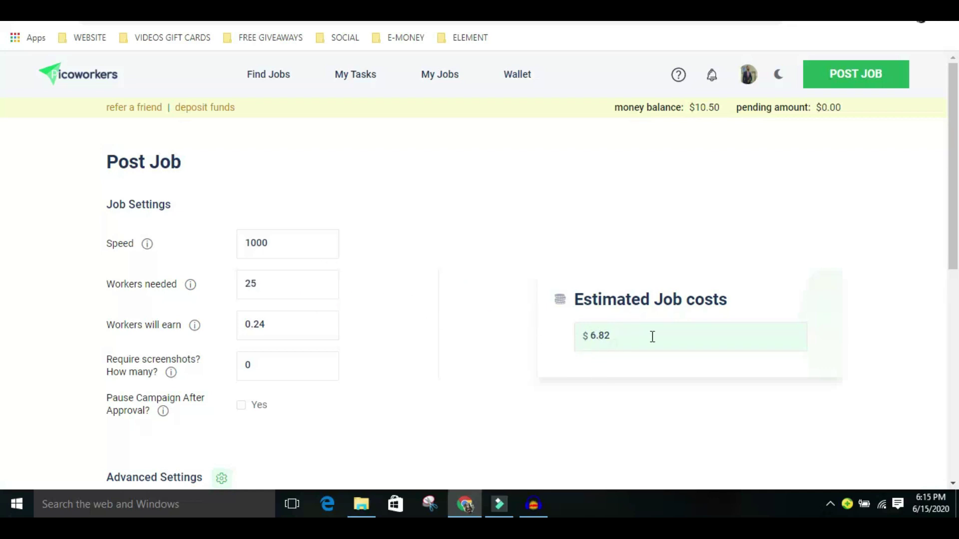
double_click(604, 338)
left_click(601, 338)
left_click(485, 277)
Switch to the CPAGrip offers list and open the Windows Calculator over it.
key("ctrl+Tab")
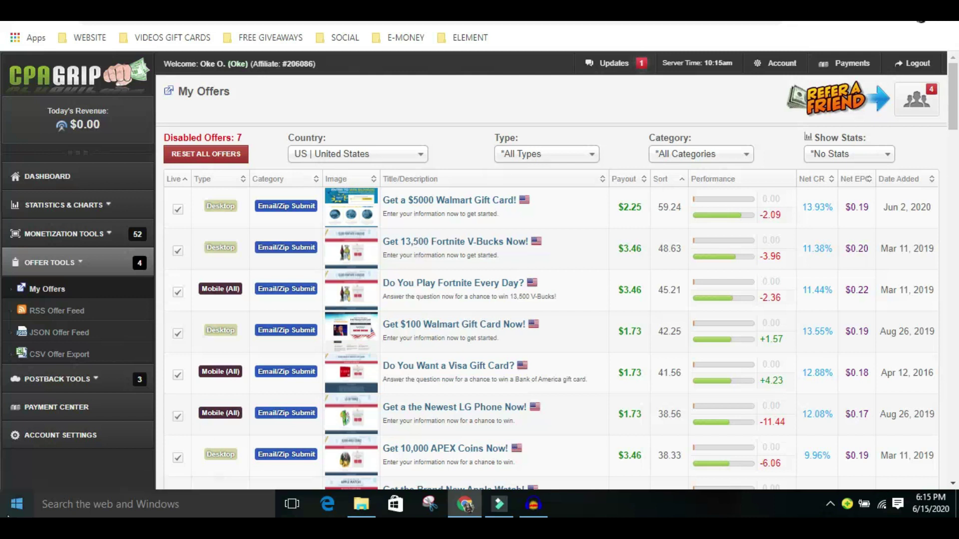
left_click(16, 505)
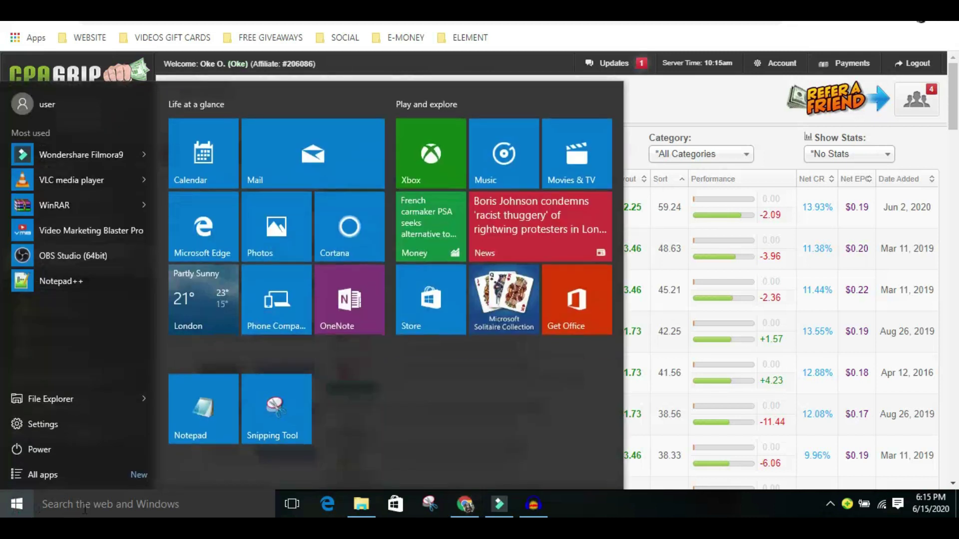
left_click(175, 505)
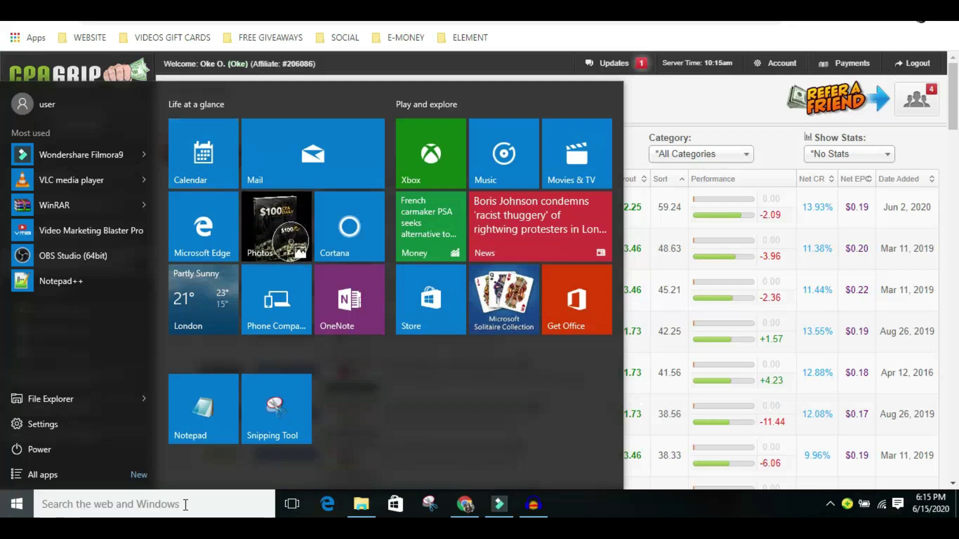
type("c")
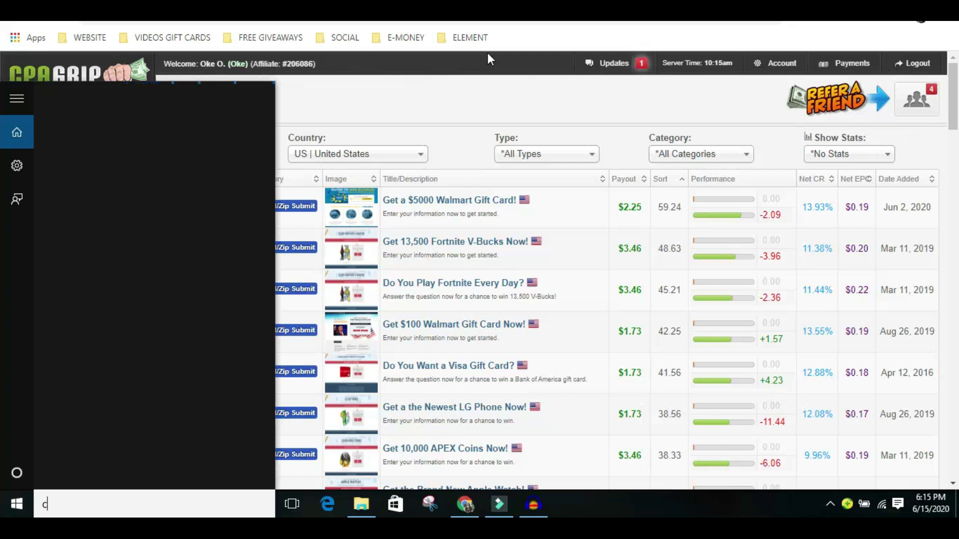
type("alculator")
left_click(110, 113)
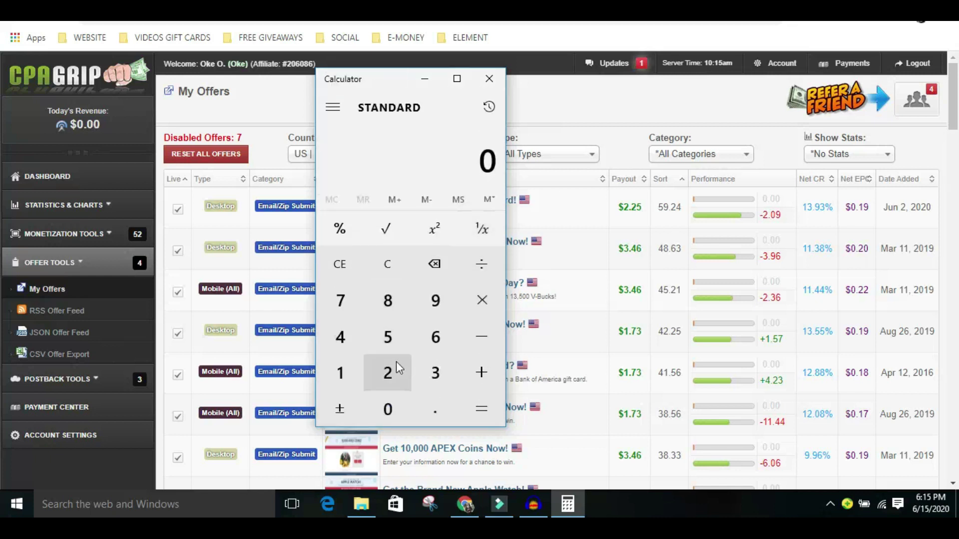
left_click(396, 362)
left_click(396, 341)
left_click(479, 307)
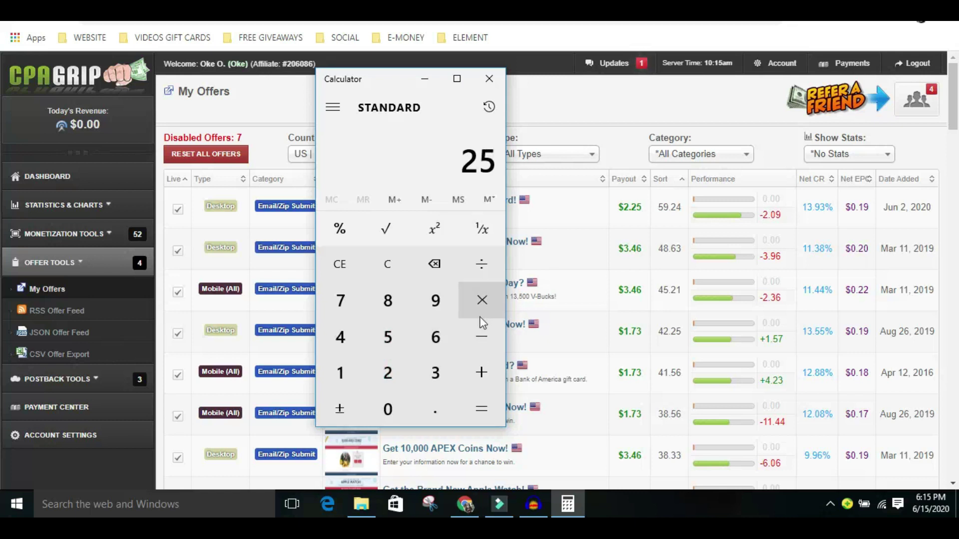
left_click(437, 373)
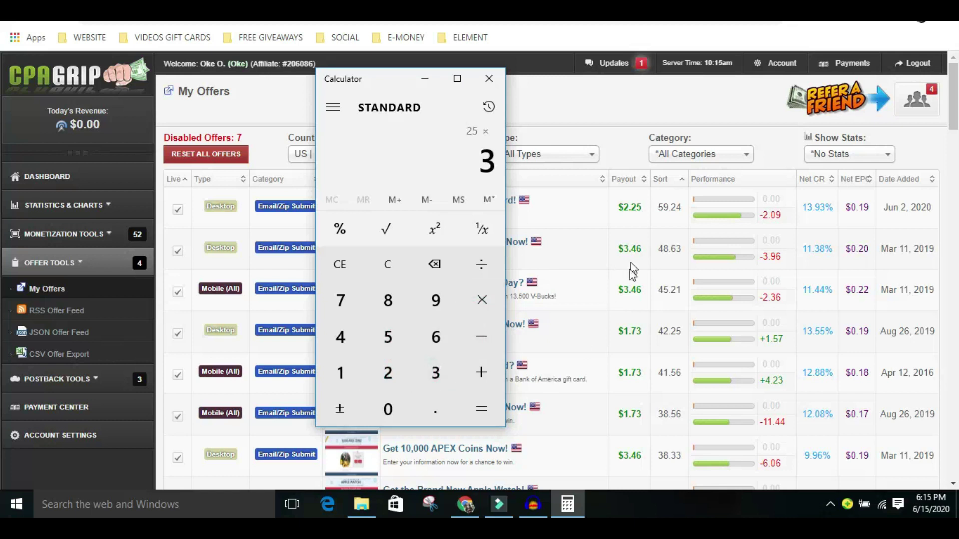
left_click(355, 336)
left_click(434, 338)
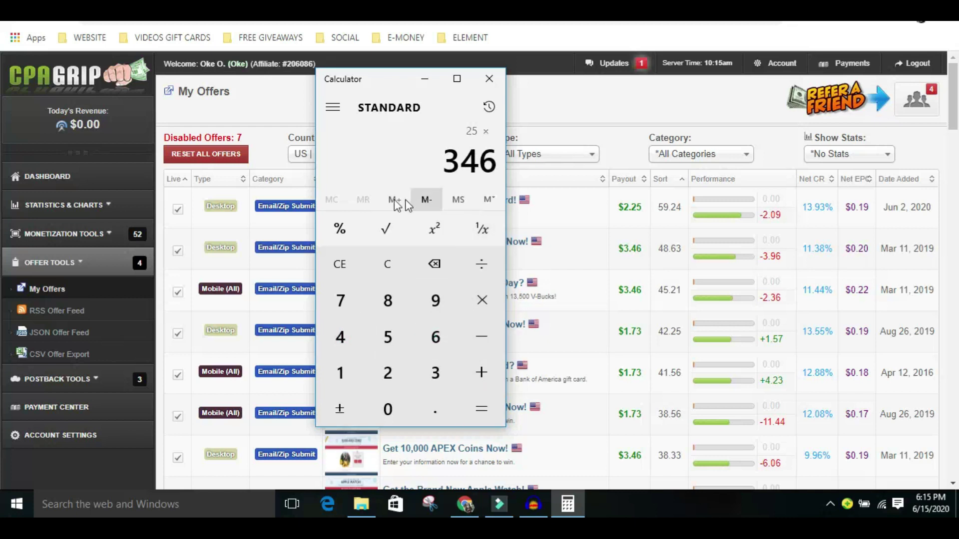
left_click(387, 264)
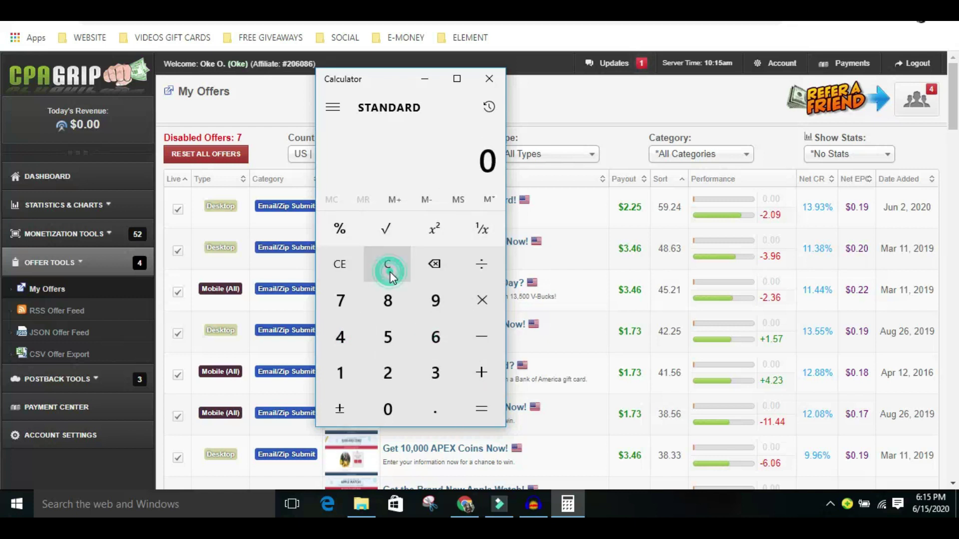
Calculate the potential earnings of 25 workers at the $3.46 payout, and close the Calculator.
left_click(387, 380)
left_click(387, 337)
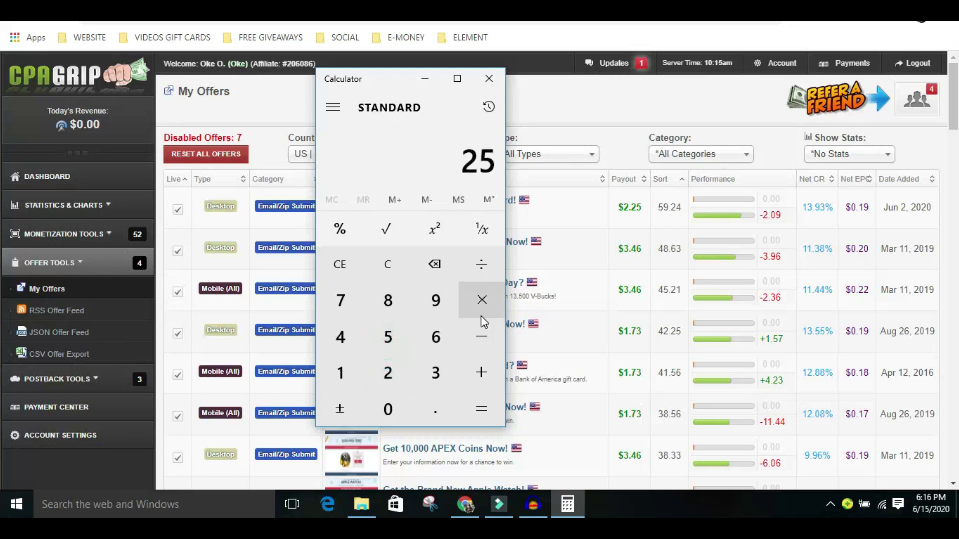
left_click(480, 312)
left_click(417, 377)
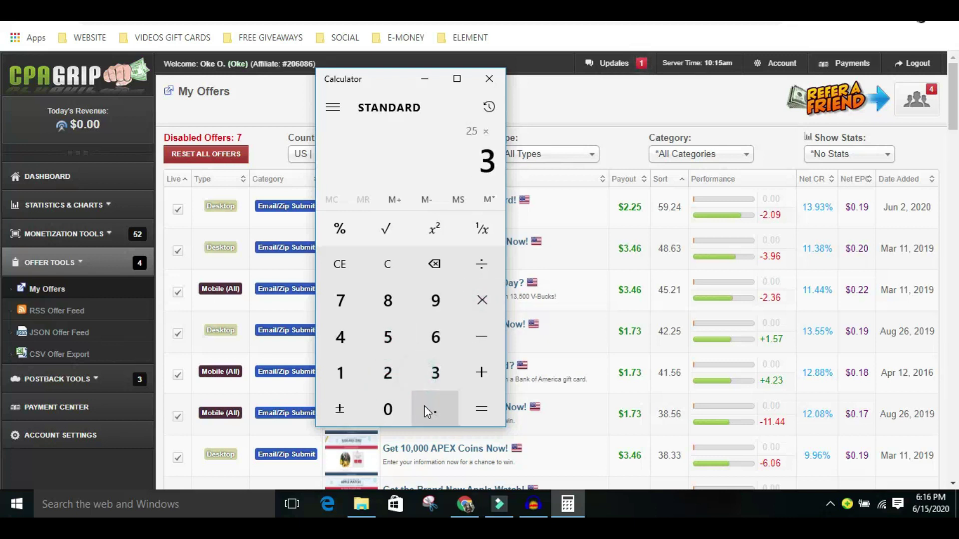
left_click(429, 409)
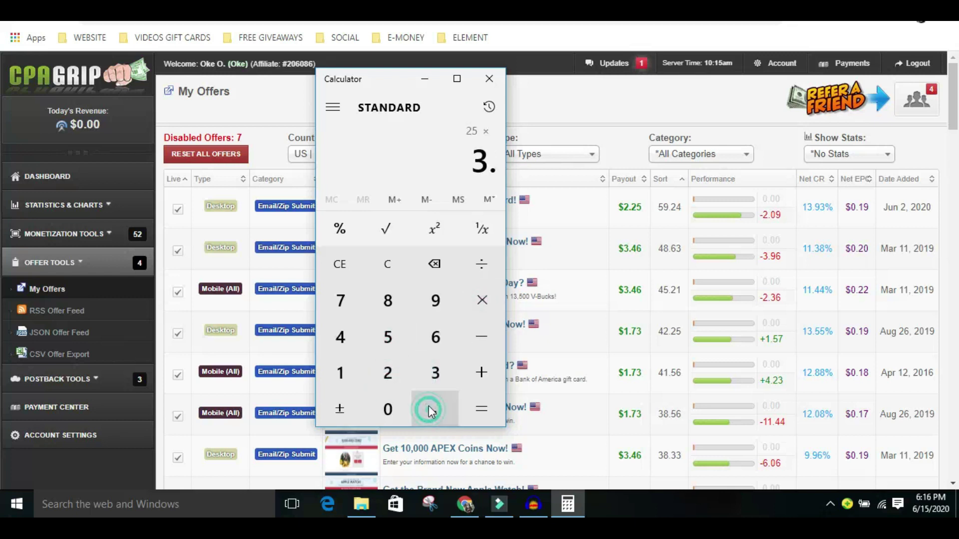
left_click(340, 337)
left_click(435, 338)
left_click(486, 405)
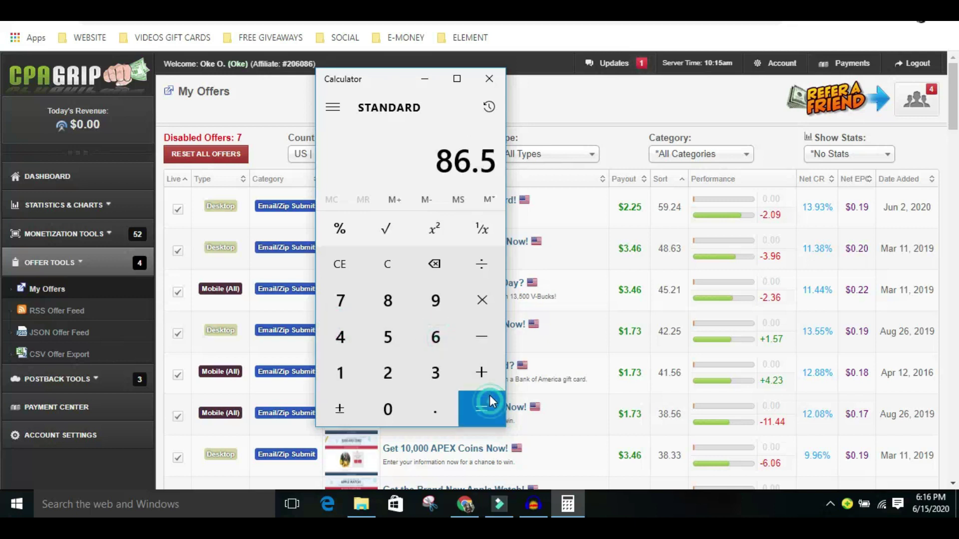
left_click(489, 79)
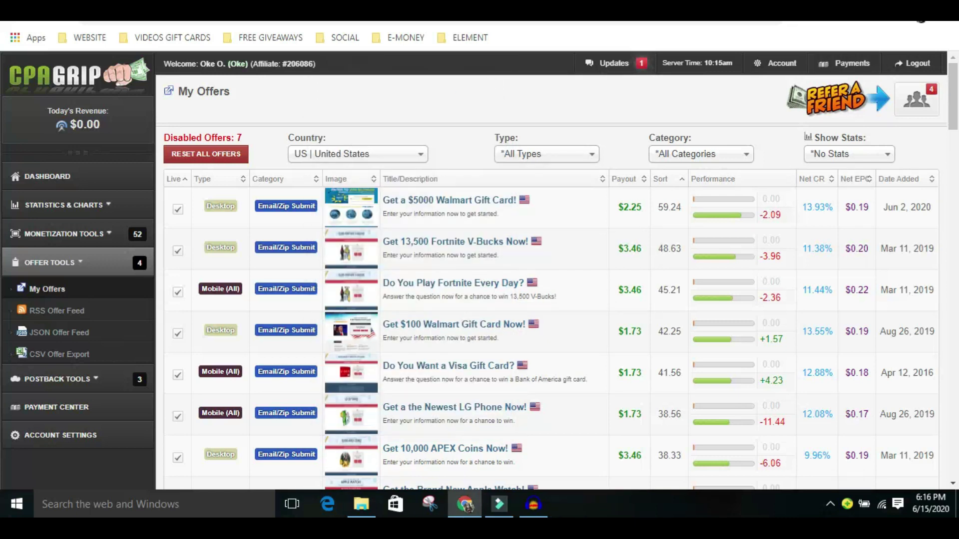
Return to the Picoworkers job settings and apply them to continue to the job title and task details.
key("ctrl+Tab")
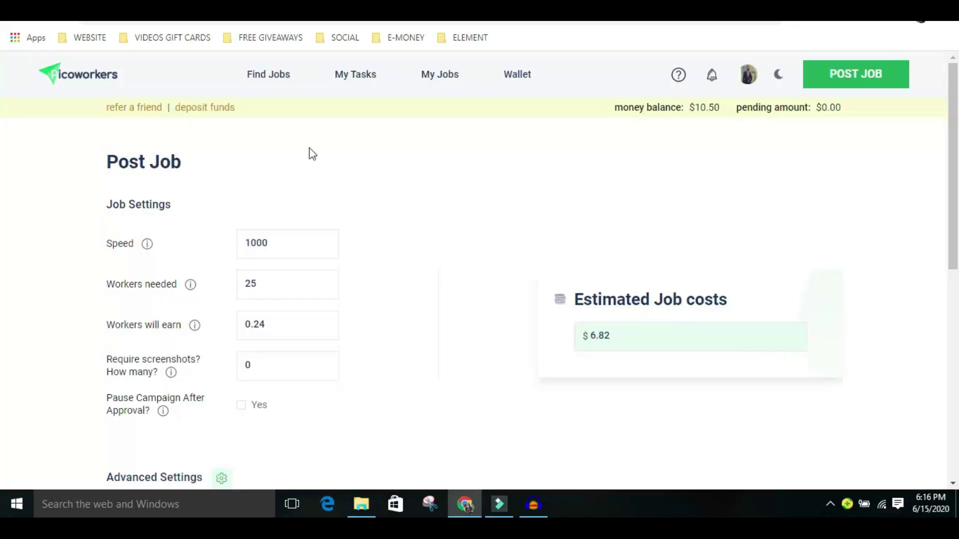
scroll(310, 150, "down", 3)
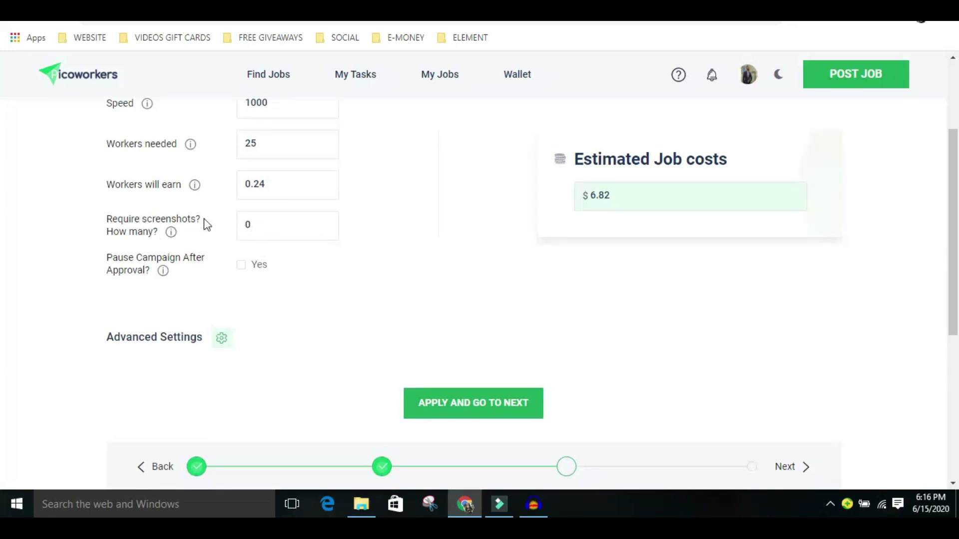
double_click(328, 223)
scroll(369, 350, "down", 1)
left_click(467, 341)
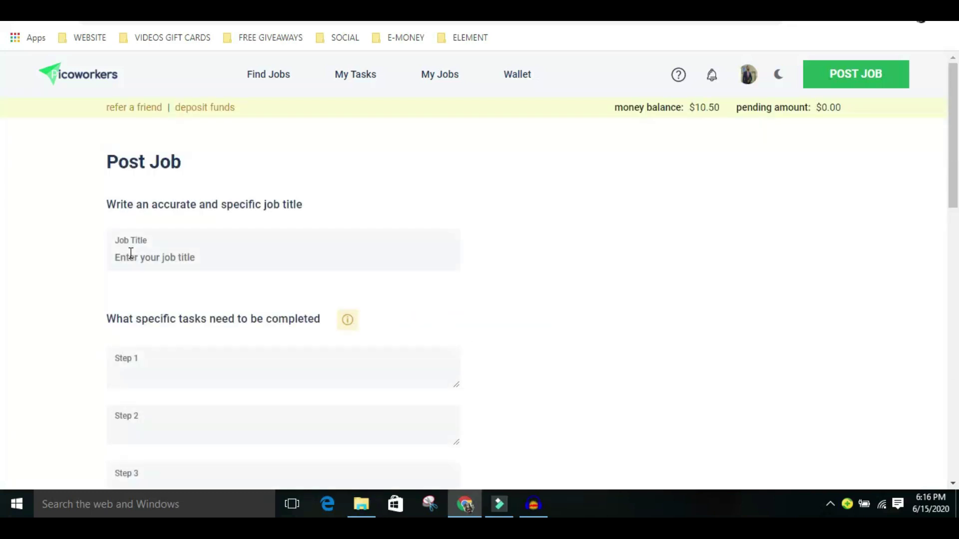
Open the Find Jobs page in a separate browser tab, keeping the job form open.
left_click(138, 259)
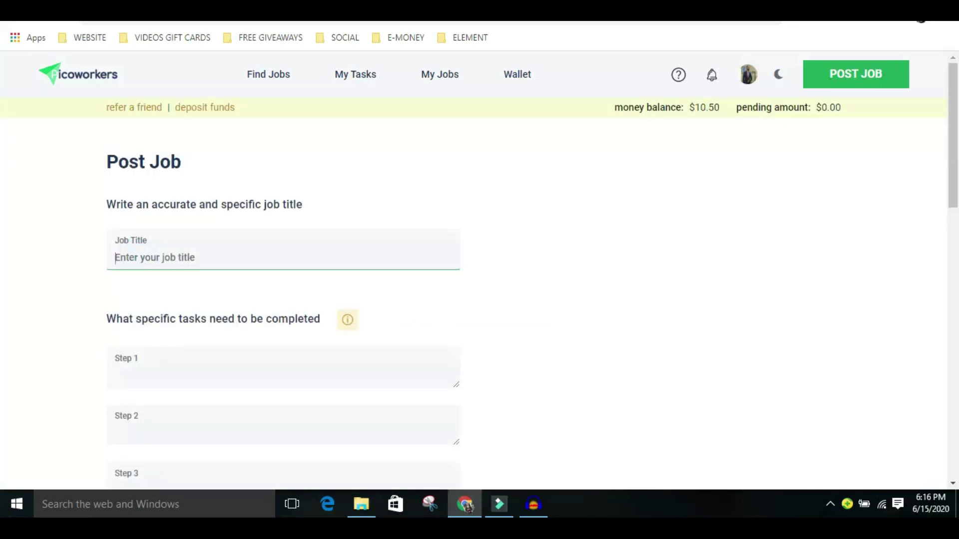
right_click(346, 20)
left_click(580, 214)
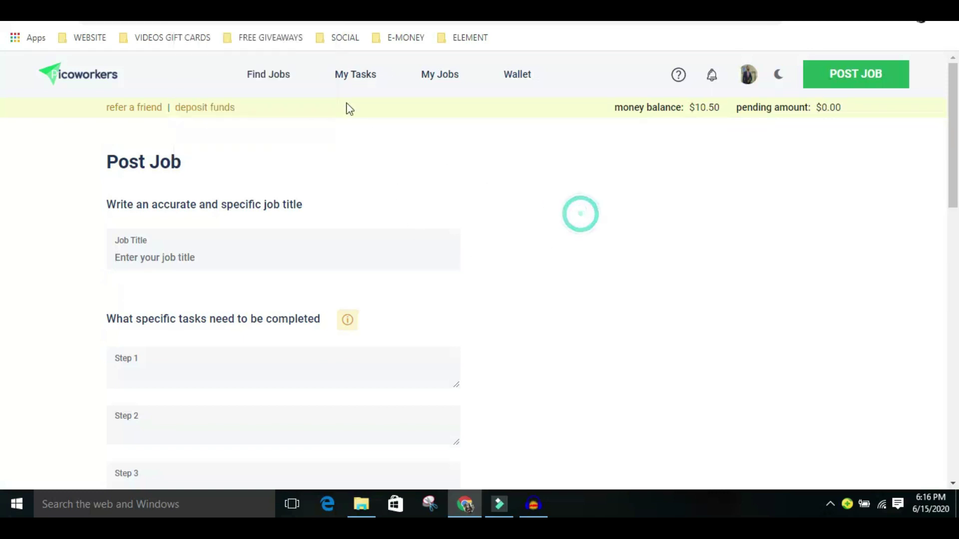
right_click(272, 79)
left_click(321, 90)
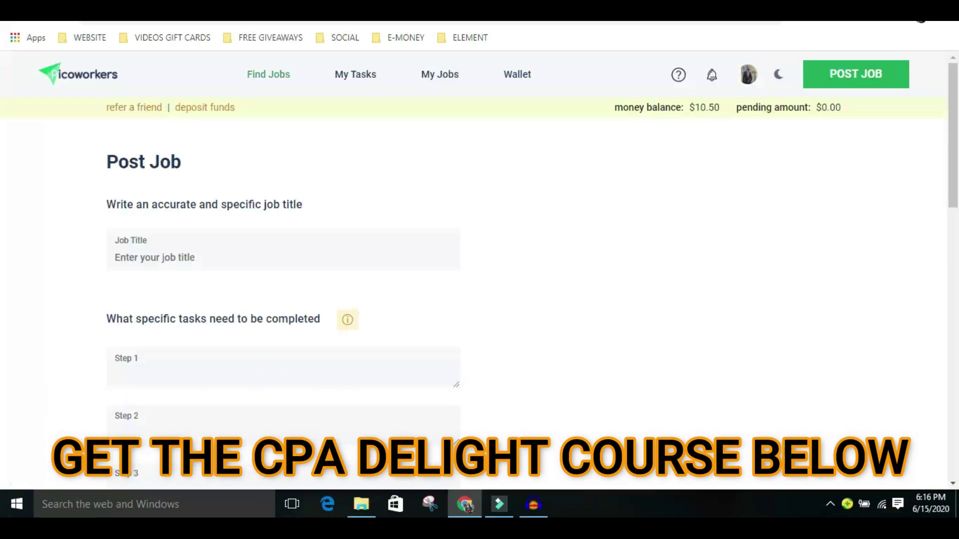
Enter "Sign Up and Free Surveys" as the job title.
left_click(160, 259)
type("S")
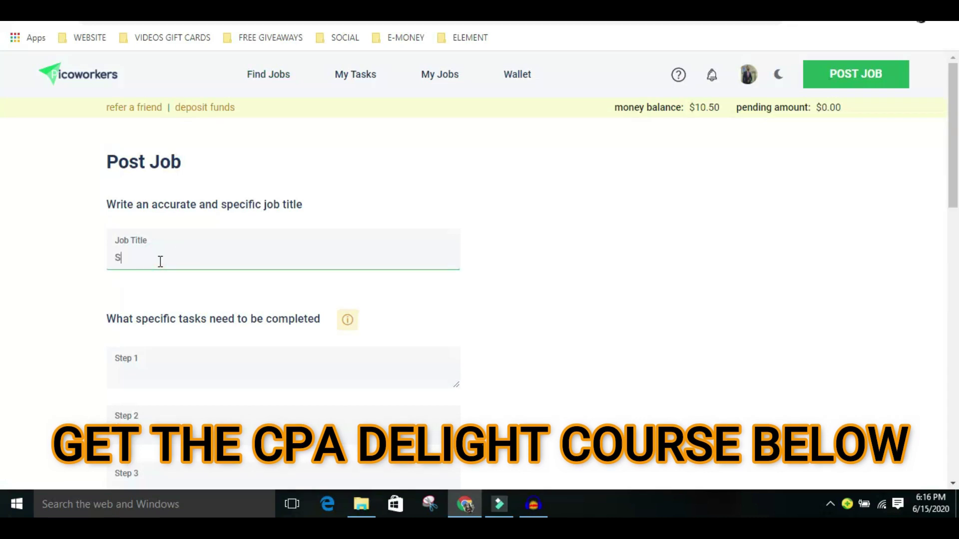
type("ign Up and Surveys")
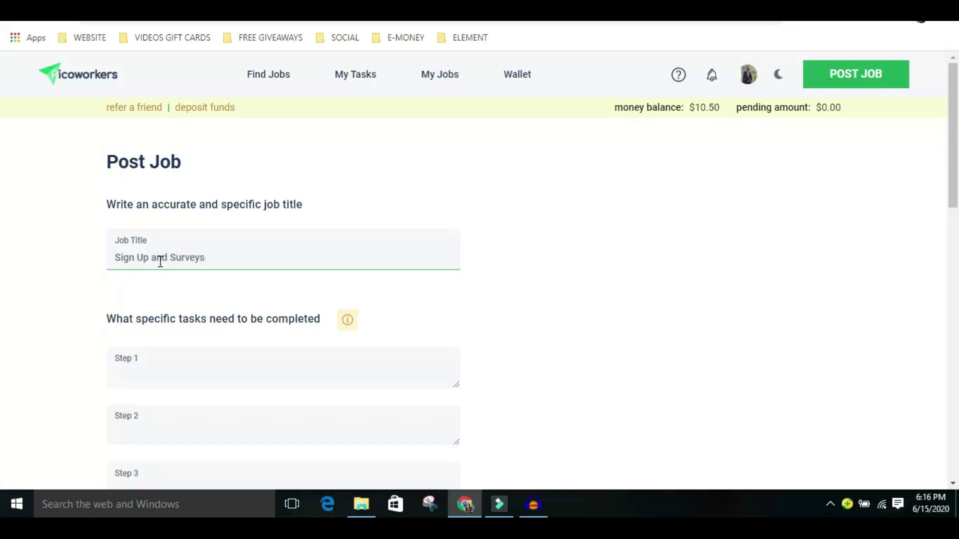
left_click(172, 262)
type("Free")
Look through the Find Jobs list for examples of how other employers title their jobs.
key("Return")
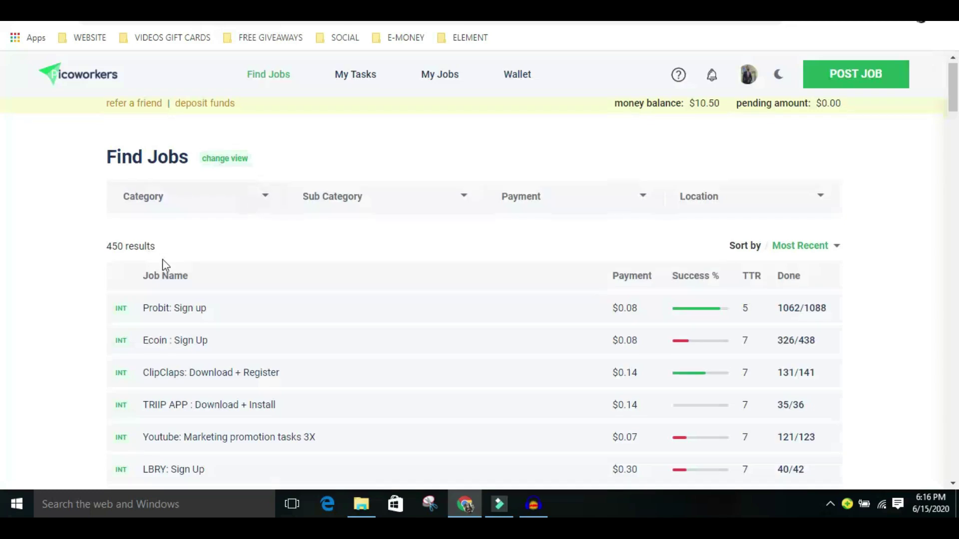
scroll(170, 259, "down", 1)
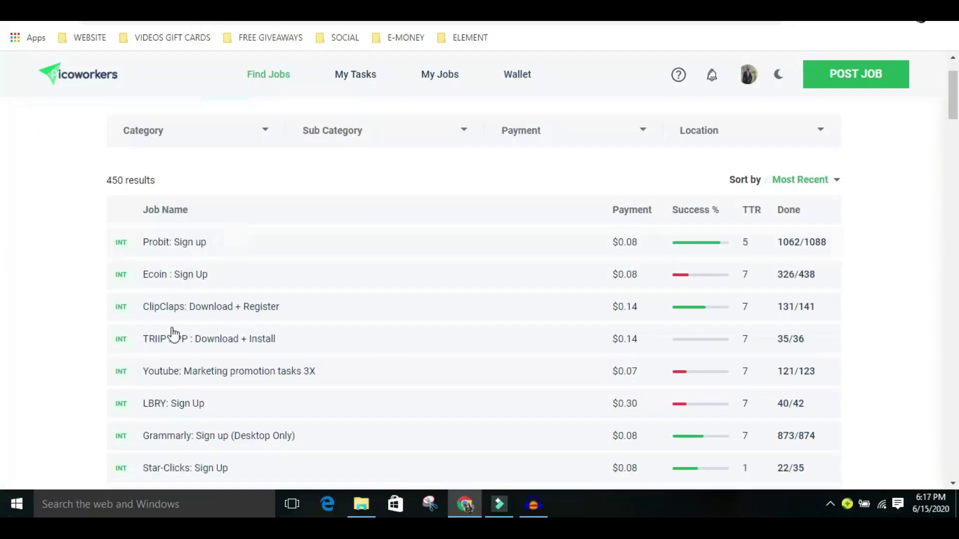
scroll(178, 205, "down", 1)
scroll(215, 319, "down", 3)
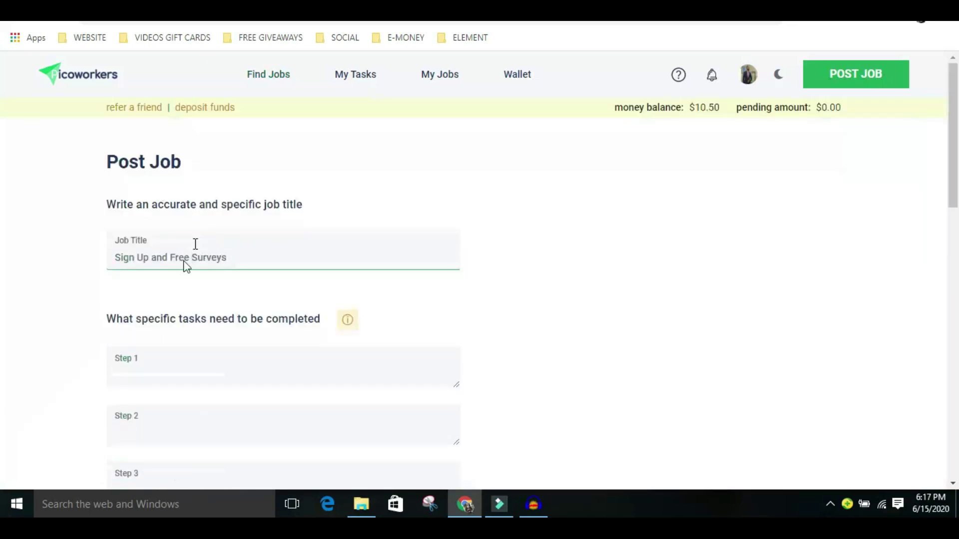
scroll(160, 265, "down", 1)
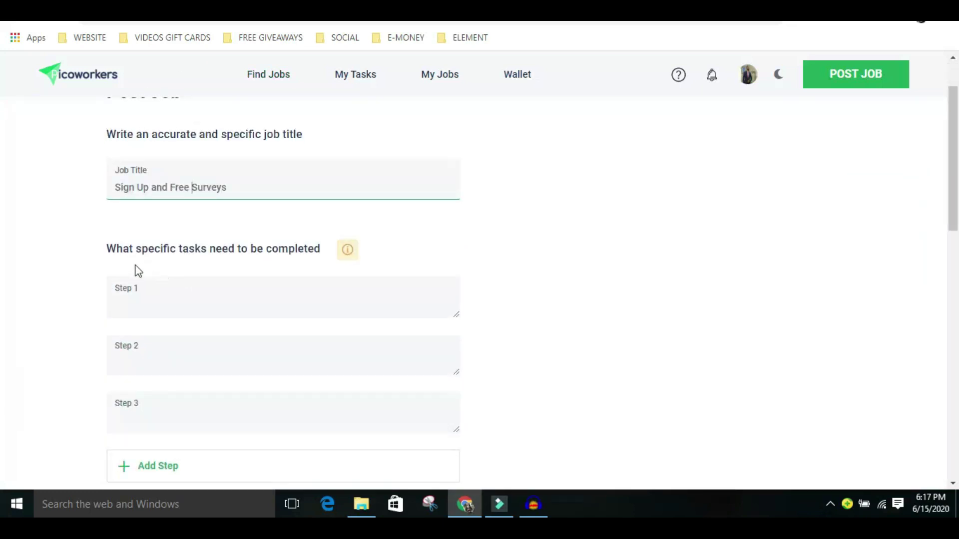
left_click(157, 305)
type("Go t")
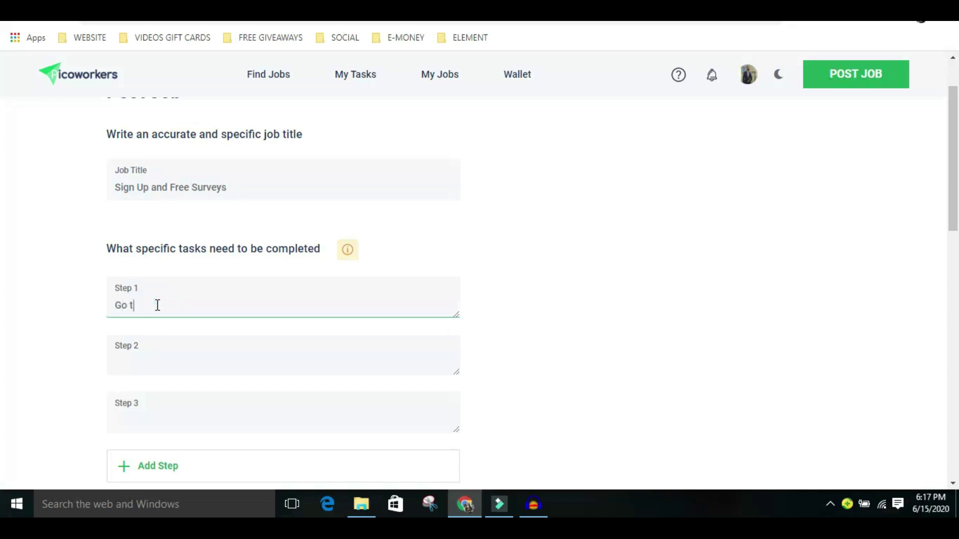
type("o")
type("https://dosimpletask.gr8.com/")
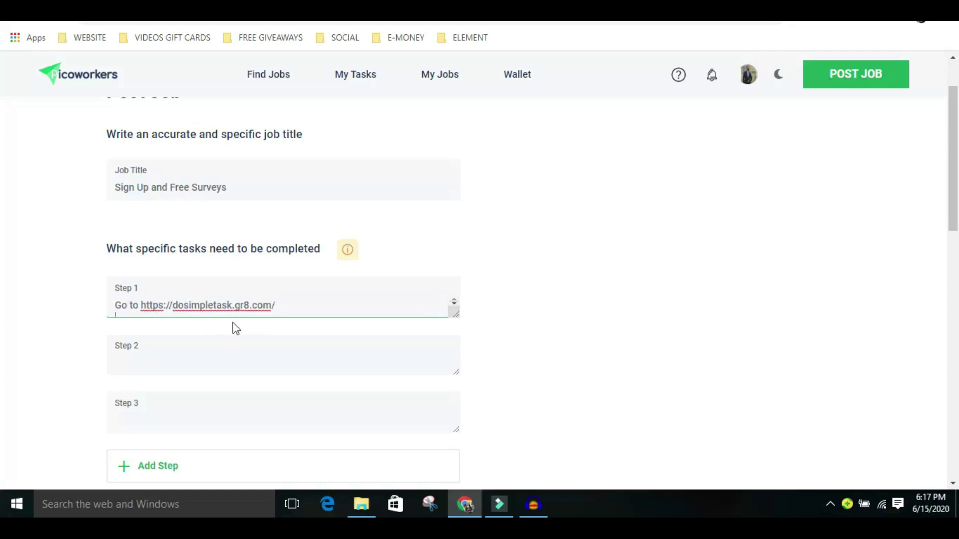
key("ctrl+Tab")
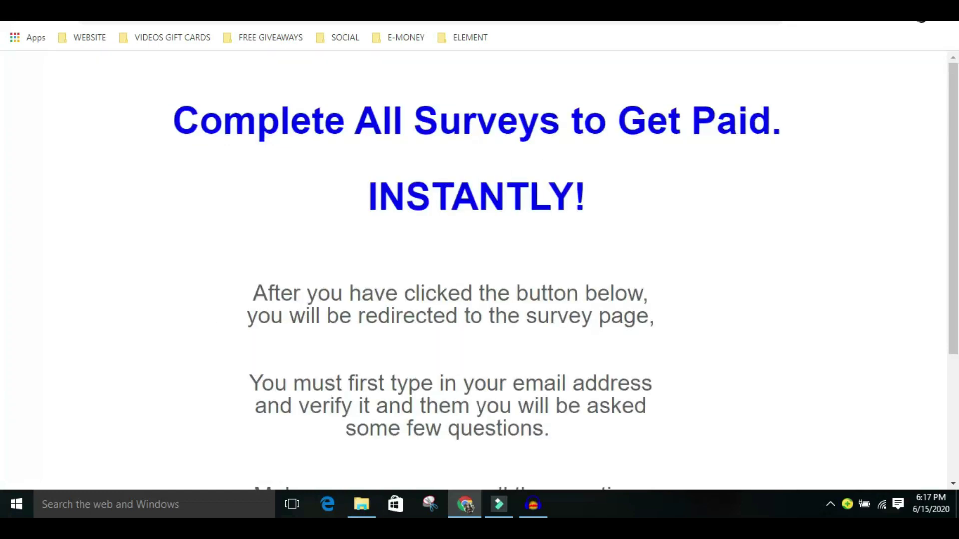
key("ctrl+shift+Tab")
left_click(15, 325)
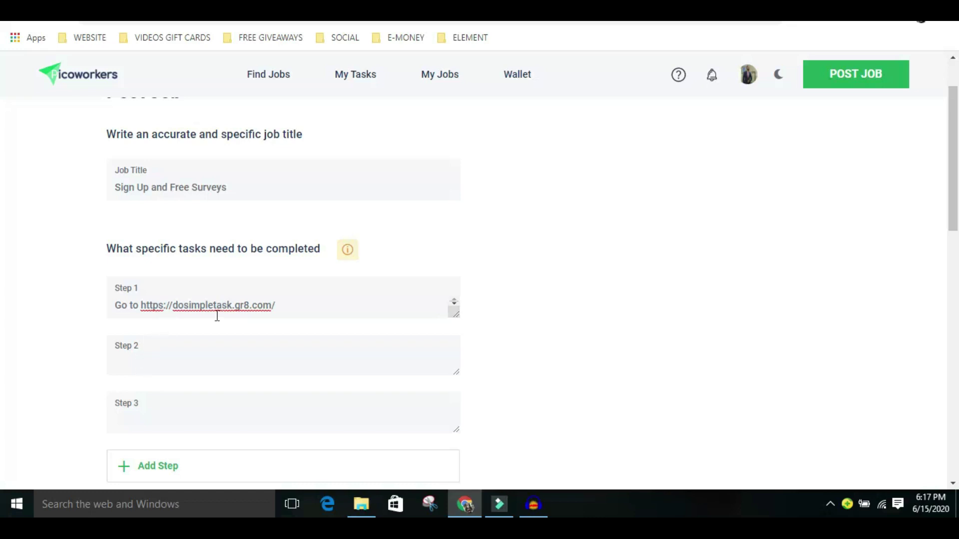
Review the survey page's instructions and button, and fill in task step 2 with "Click on the Next Button".
key("ctrl+Tab")
scroll(336, 122, "down", 4)
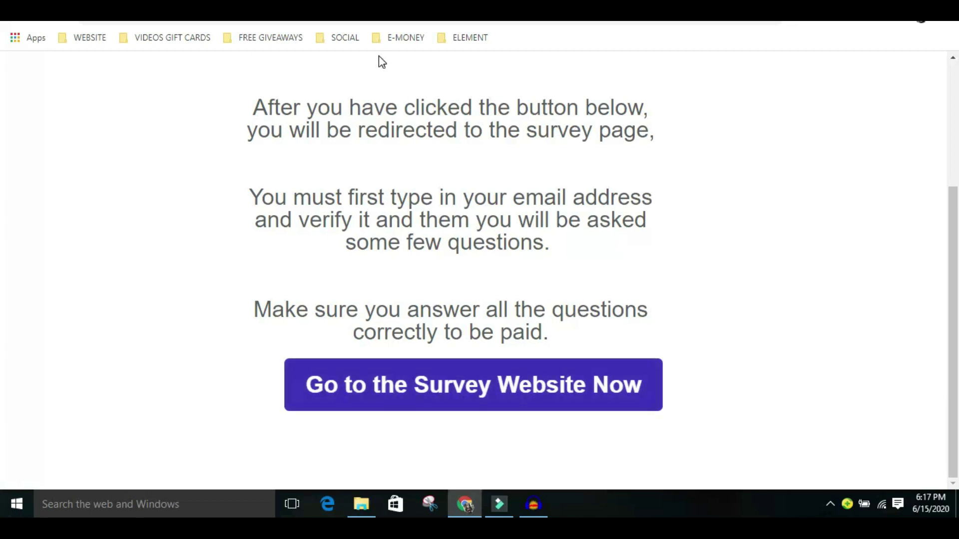
key("ctrl+Tab")
left_click(181, 363)
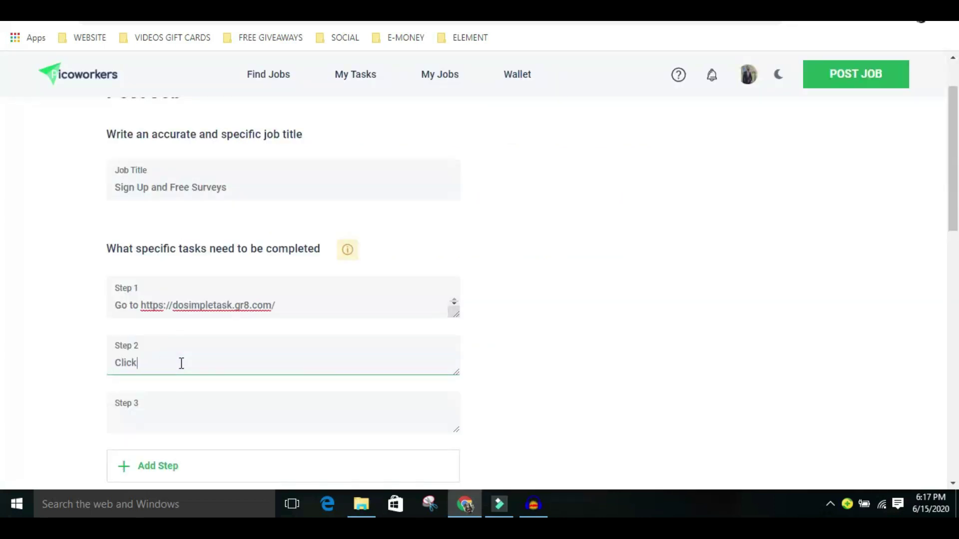
type("Click on the Next Button")
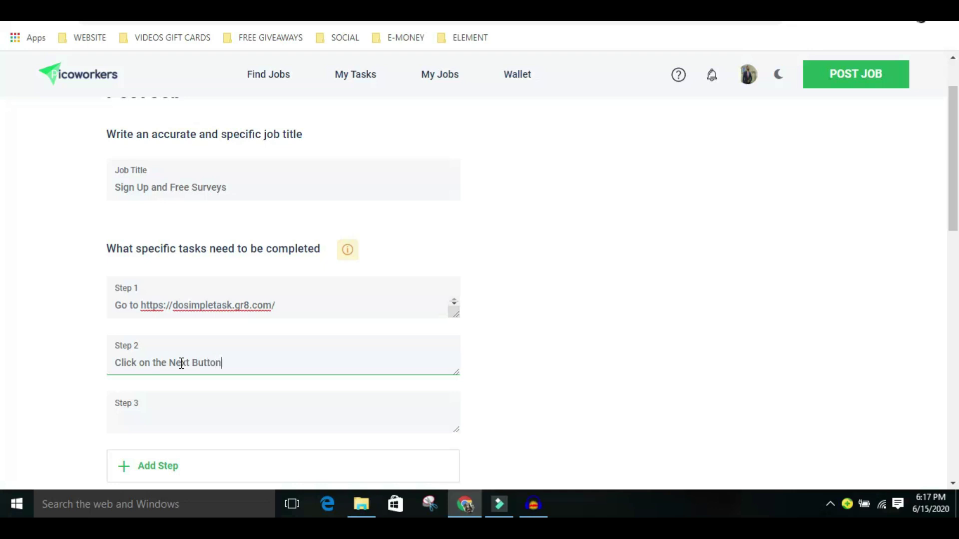
Reopen the published landing page from GetResponse and follow its survey button to check what workers meet next.
scroll(199, 381, "down", 4)
left_click(150, 202)
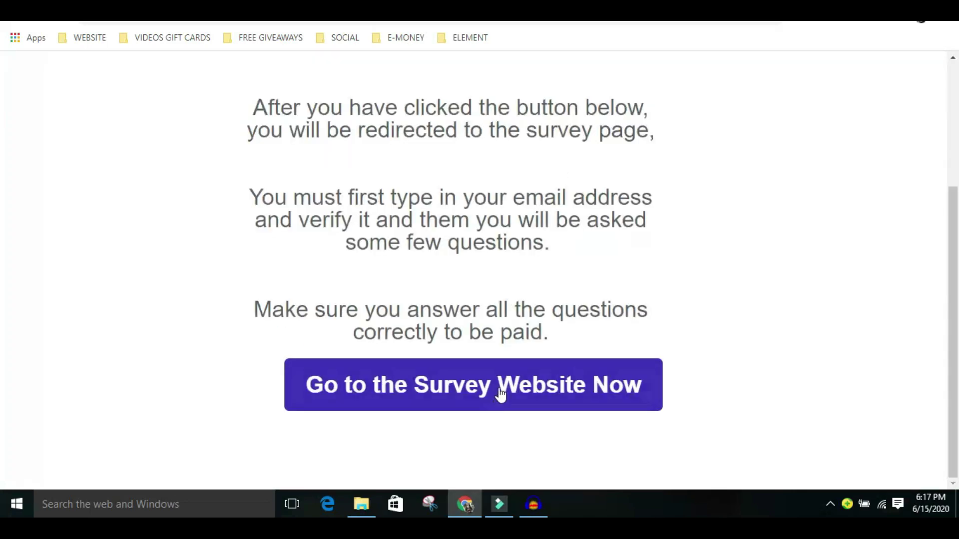
left_click(501, 390)
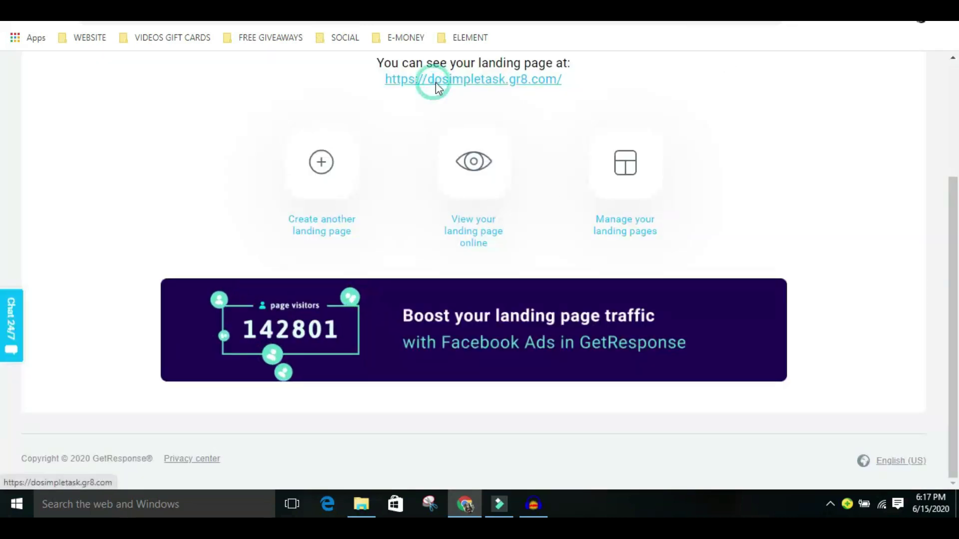
left_click(433, 85)
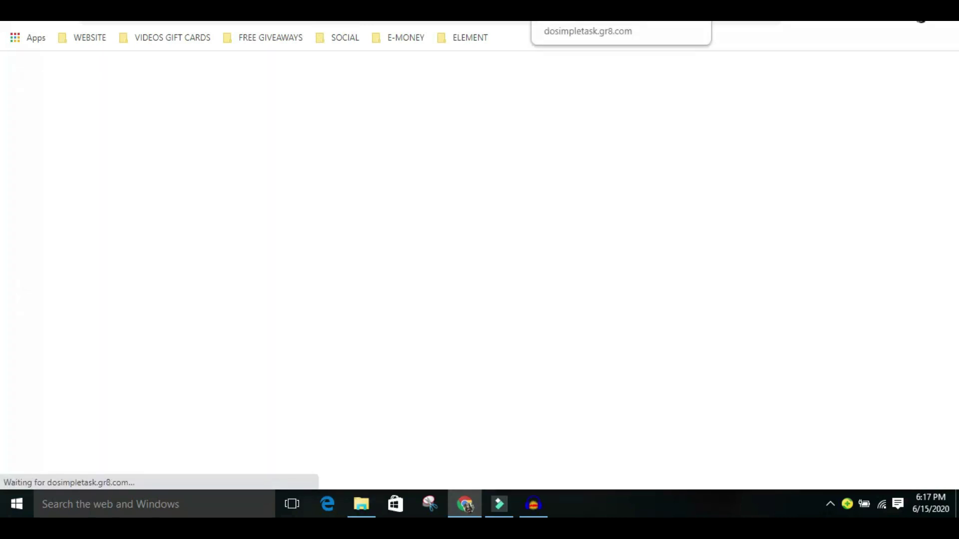
scroll(466, 152, "down", 4)
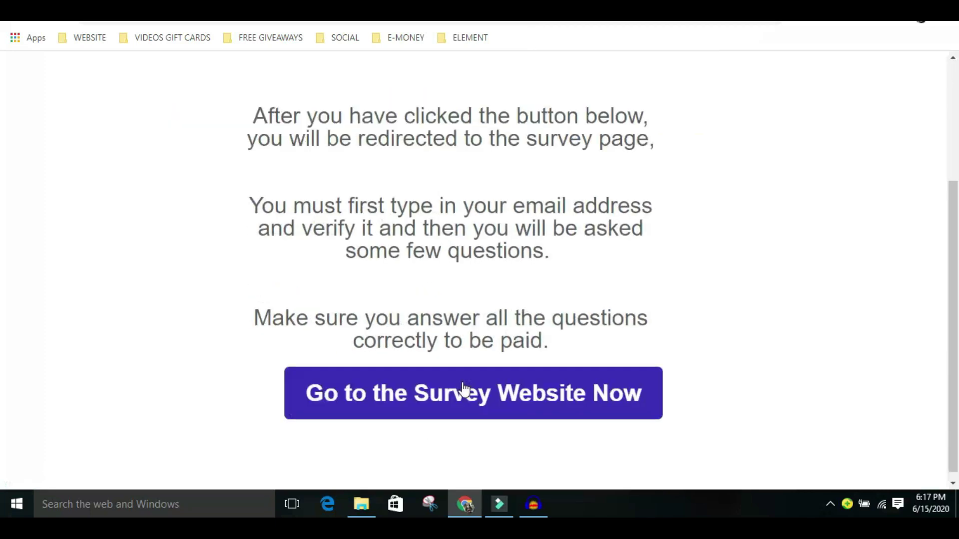
left_click(477, 400)
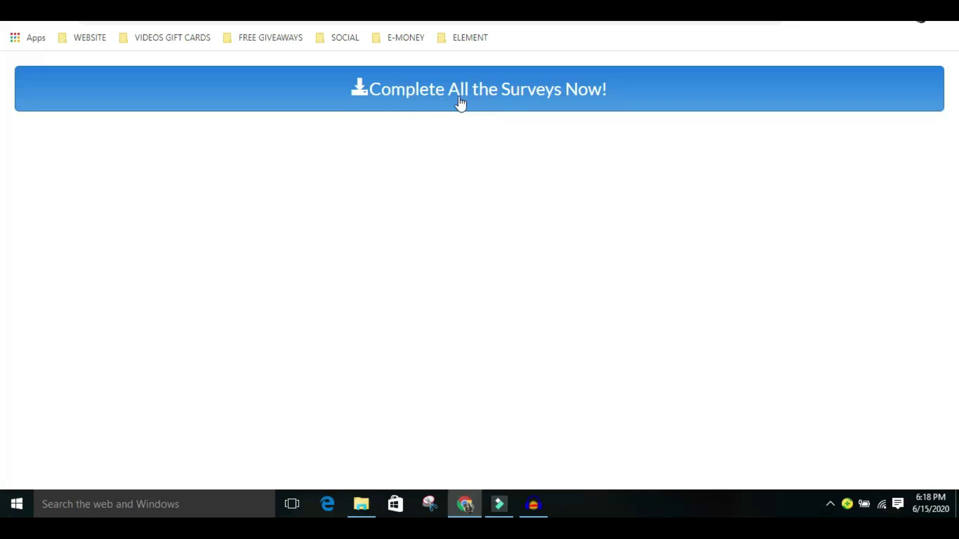
Fill in task step 3 with "Complete All the Surveys" and add step 4 with "Type in your email and verify".
left_click(179, 12)
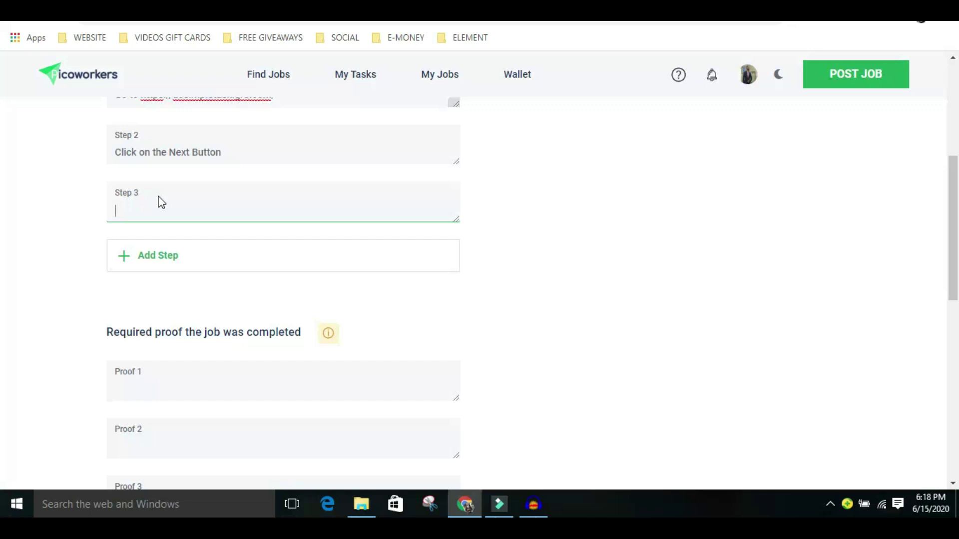
type("Complete All the Surveys")
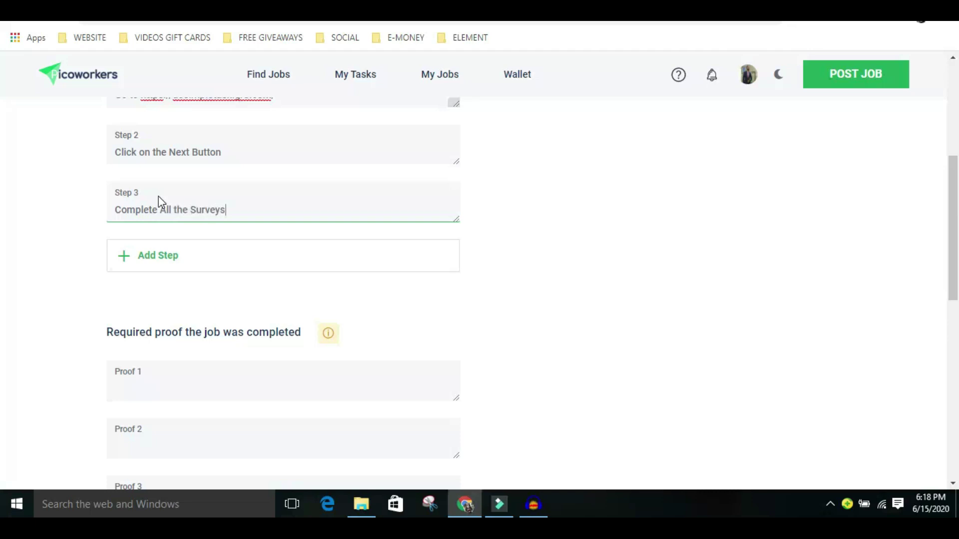
left_click(161, 257)
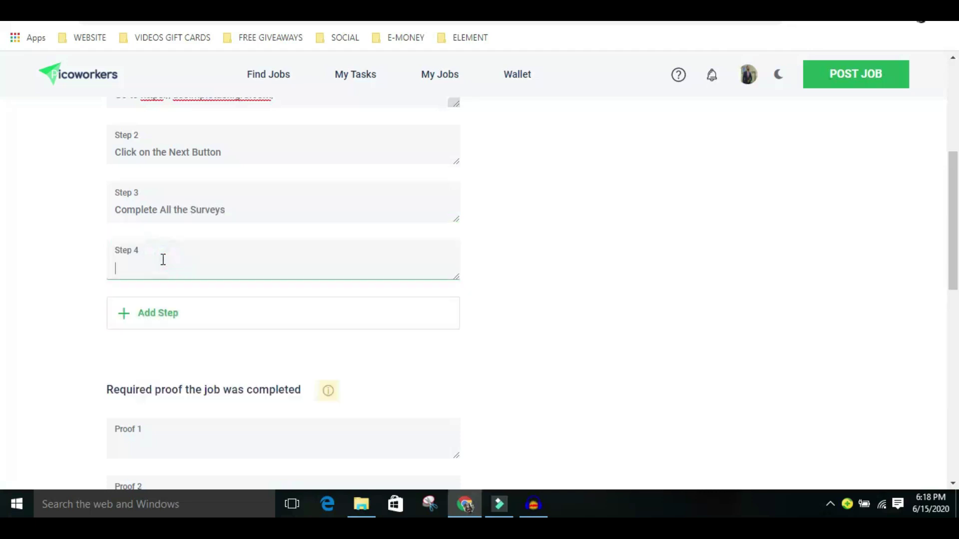
type("Type in your email and")
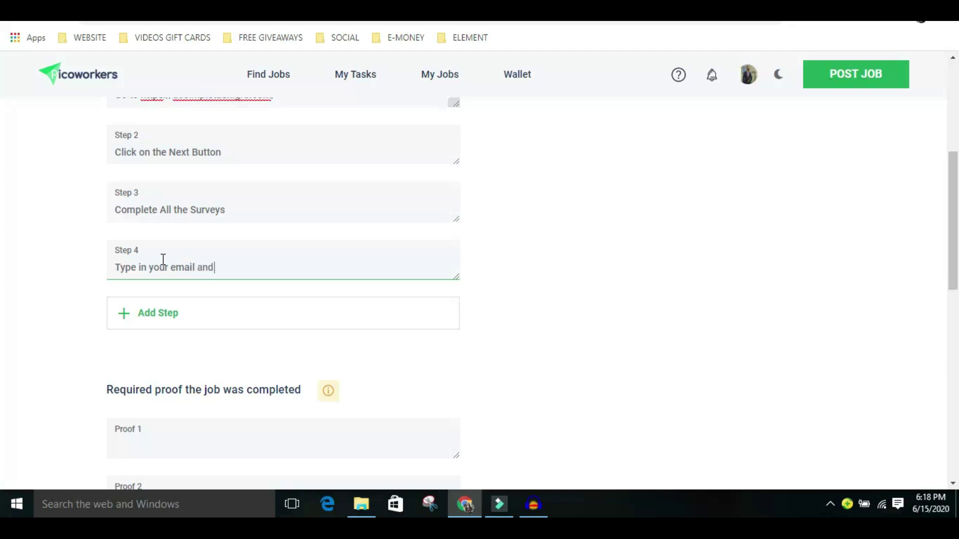
type(" verifyy")
Add a blank fifth task step and go to the required proof section.
left_click(163, 318)
left_click(166, 328)
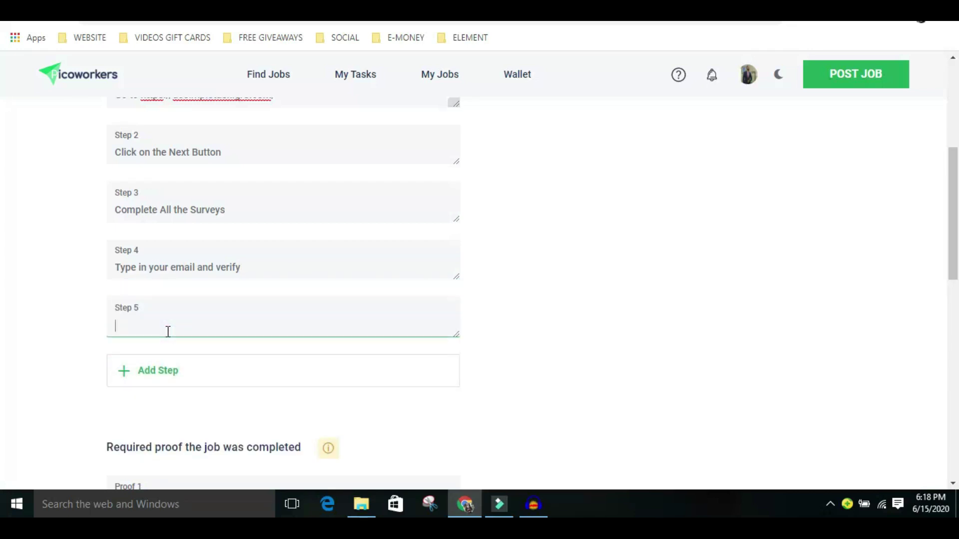
type("Se")
scroll(200, 388, "down", 3)
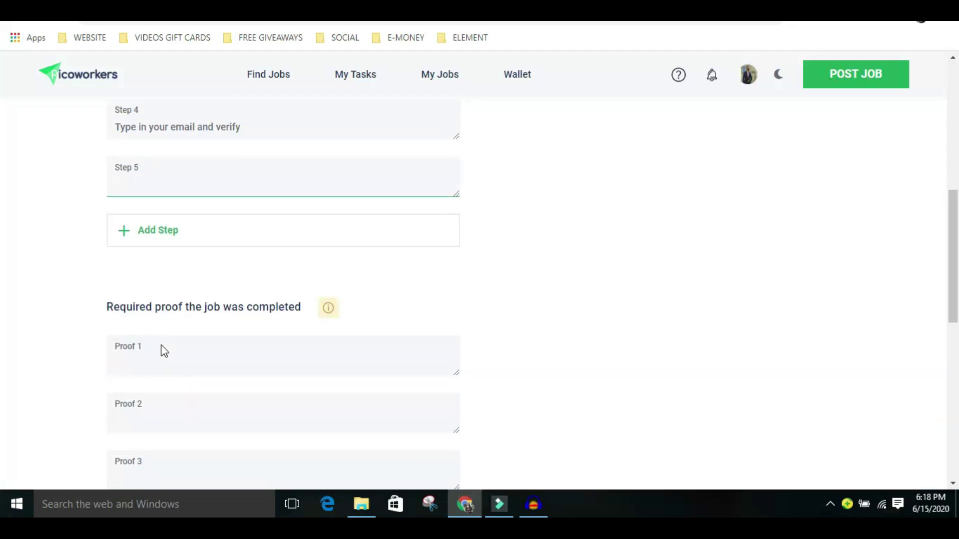
Review the task steps entered so far, including the survey and email steps and the blank step 5.
scroll(145, 280, "up", 2)
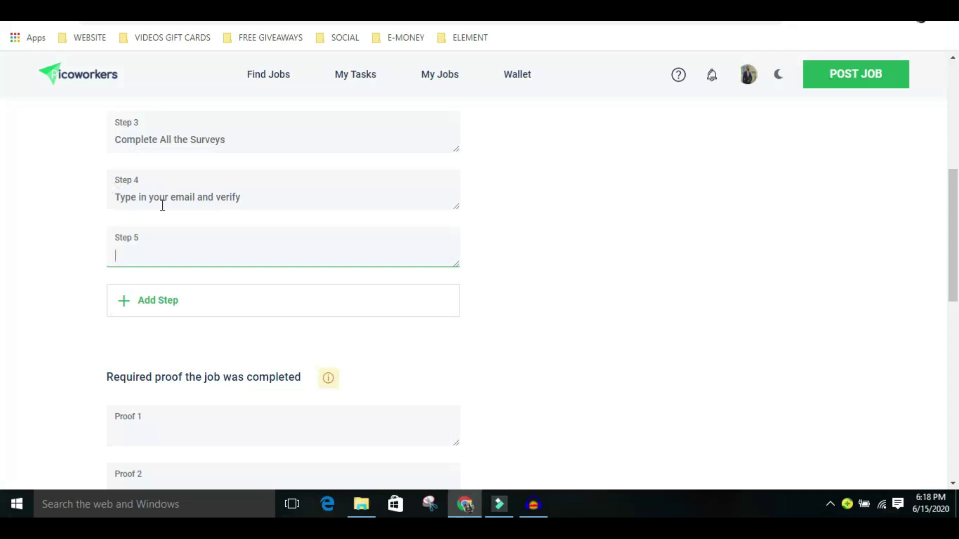
left_click(256, 198)
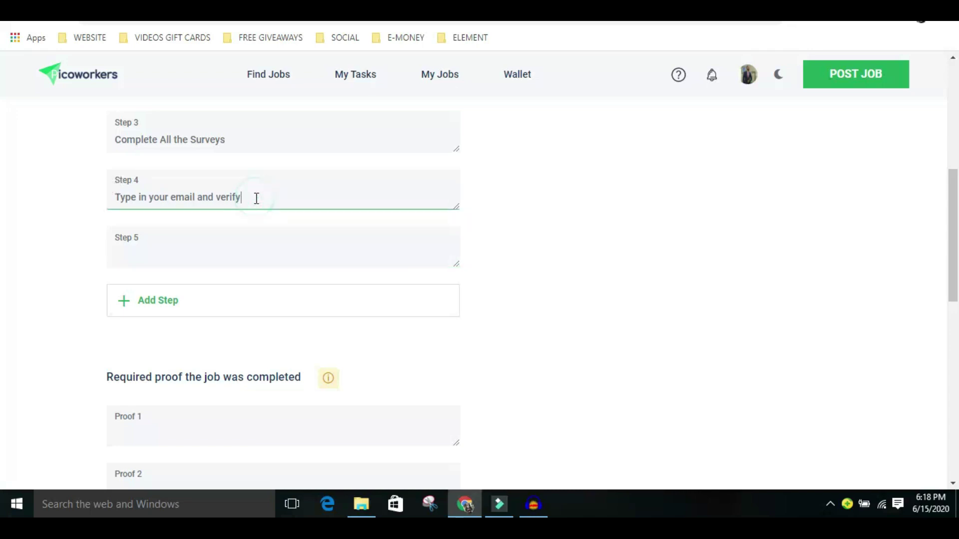
left_click(196, 249)
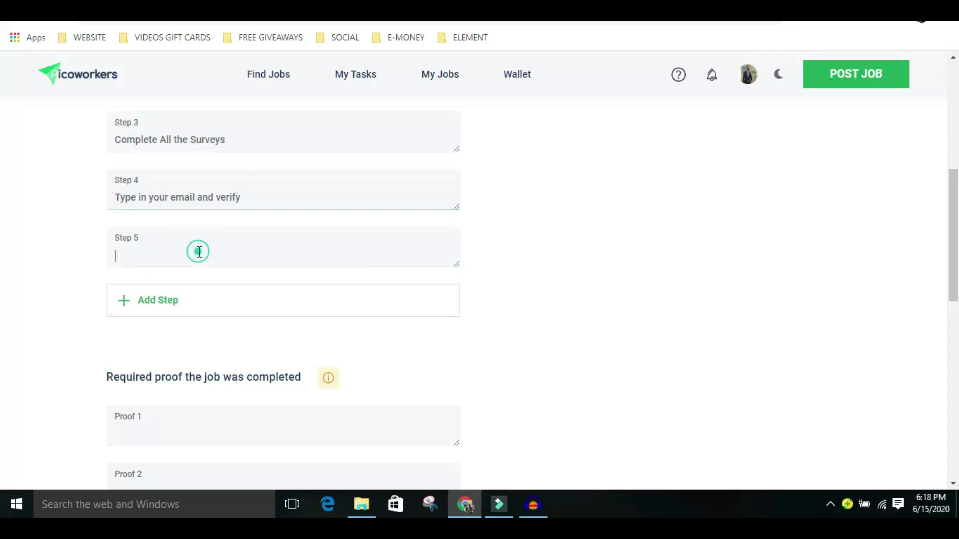
triple_click(176, 141)
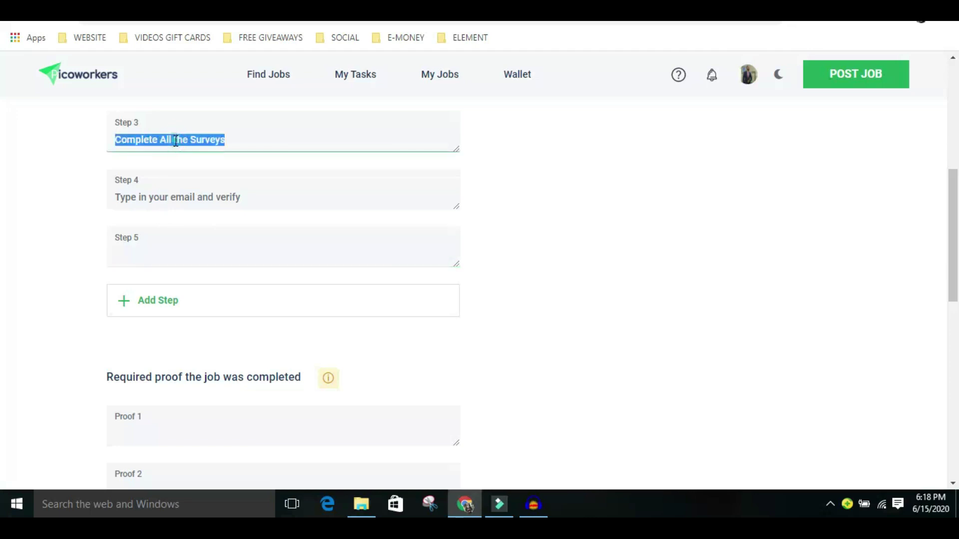
scroll(204, 196, "up", 1)
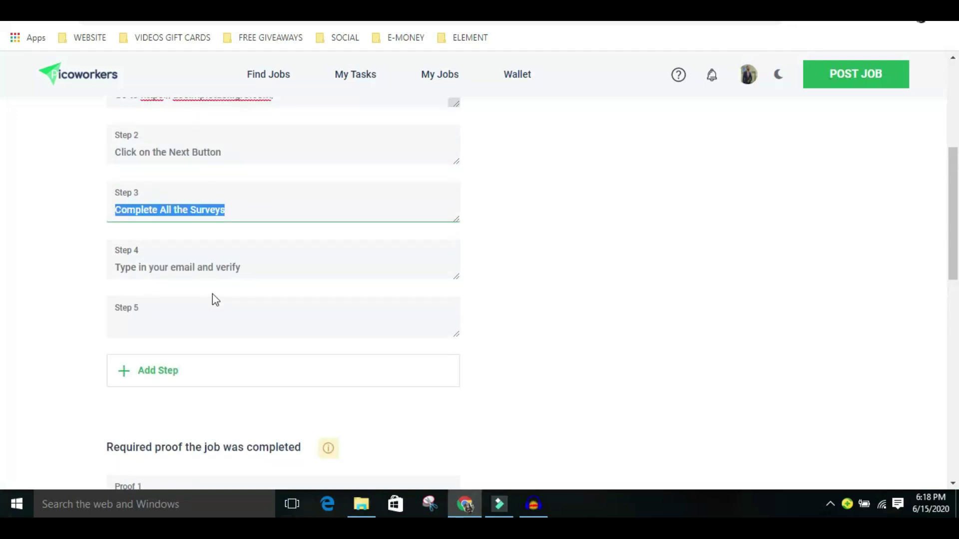
scroll(127, 270, "down", 1)
scroll(128, 270, "down", 3)
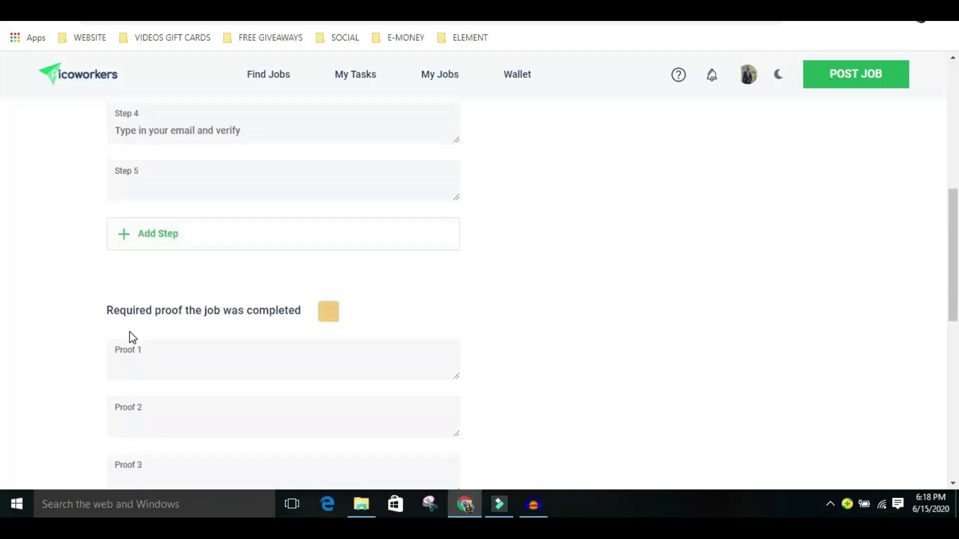
Fill in required proof 1 with "Screenshot after you have verified your email", dismissing the system notification panel.
left_click(159, 359)
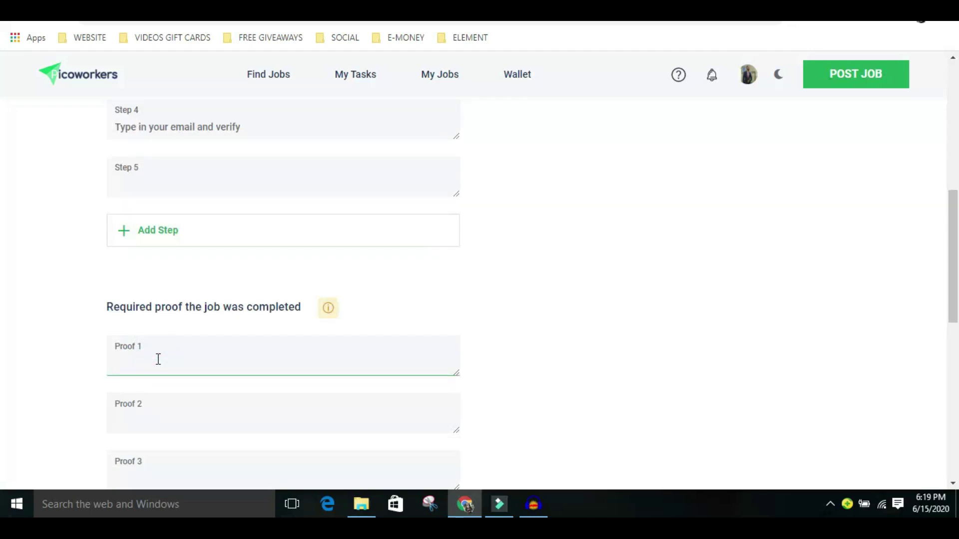
type("Screensho")
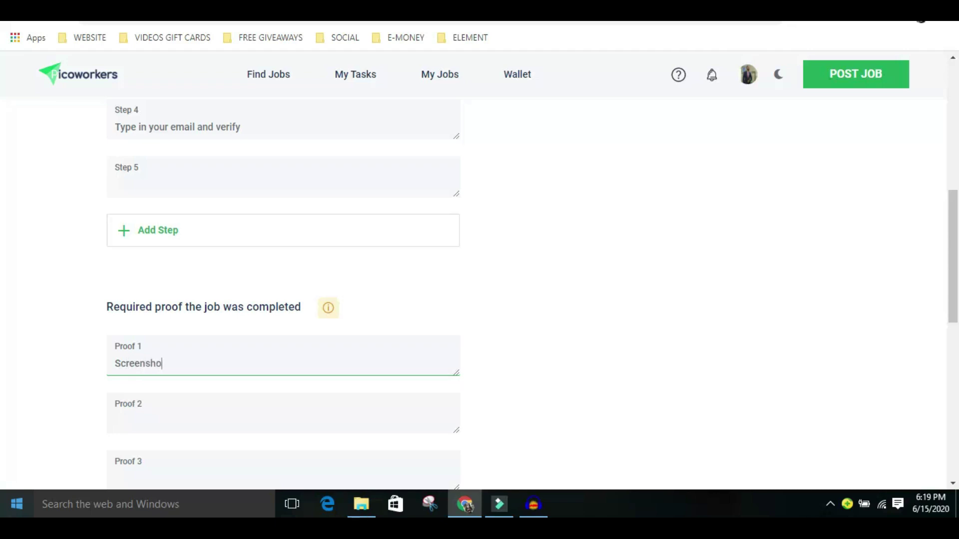
type("t after you have verified")
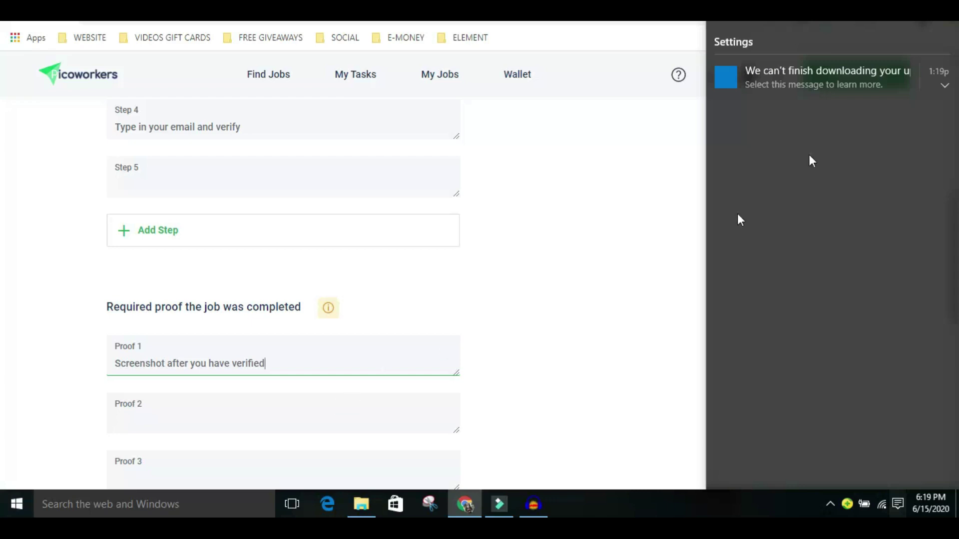
left_click(671, 169)
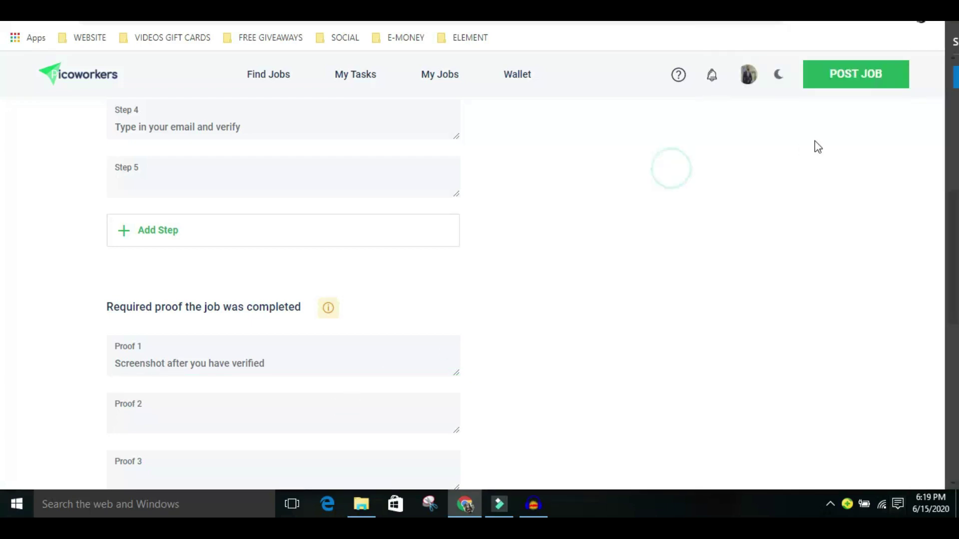
left_click(296, 365)
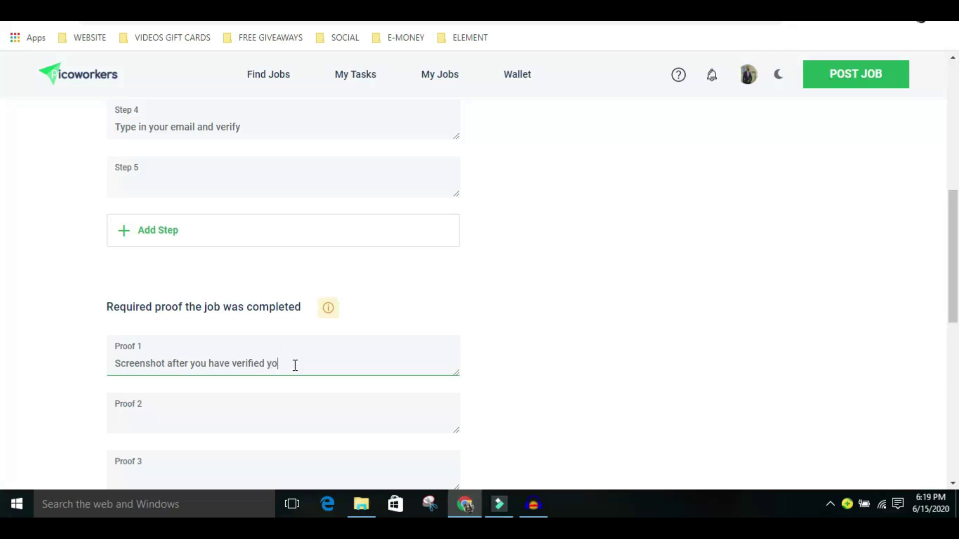
type("email")
Fill in required proof 2 with "Screenshot the end page of all 3 Surveys".
scroll(278, 390, "down", 4)
left_click(237, 209)
type("Screenshot aft")
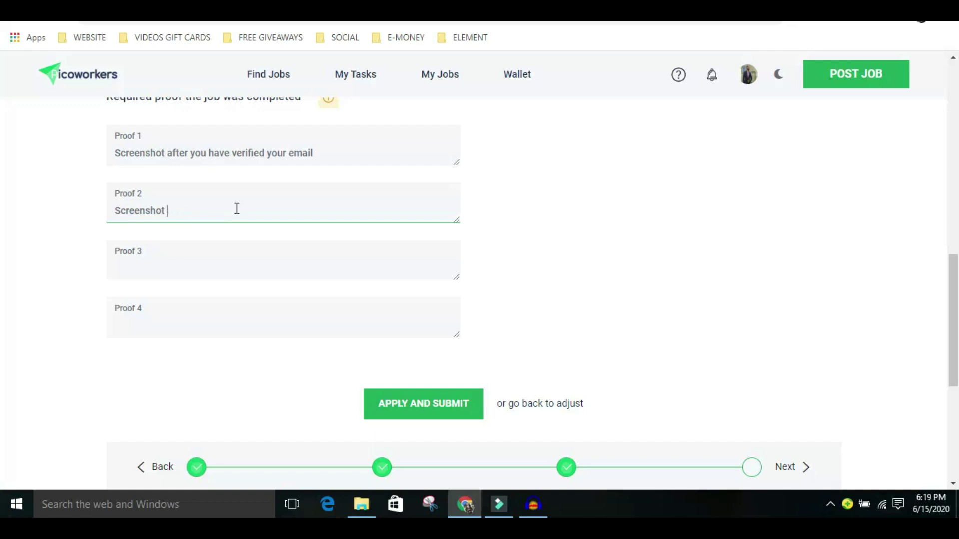
type("he end page of a")
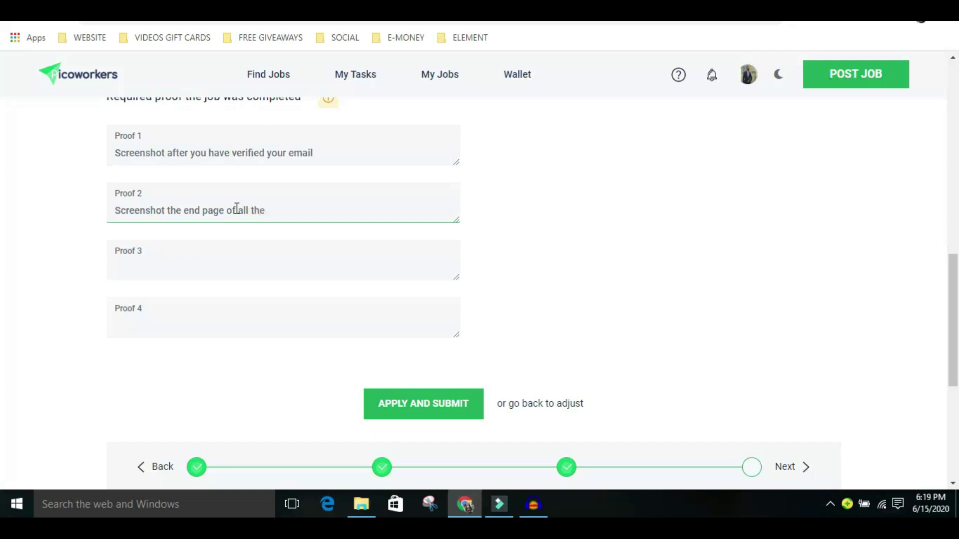
type("ll 3 Surveys")
left_click(20, 255)
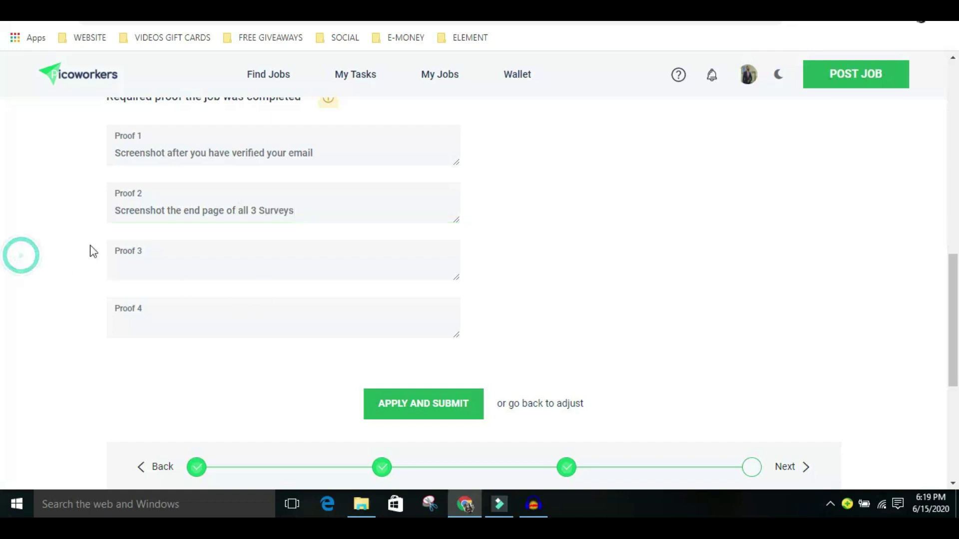
Check the required proofs against the offers behind the survey page's "Complete All the Surveys Now!" button, and return to the job form.
scroll(228, 230, "up", 3)
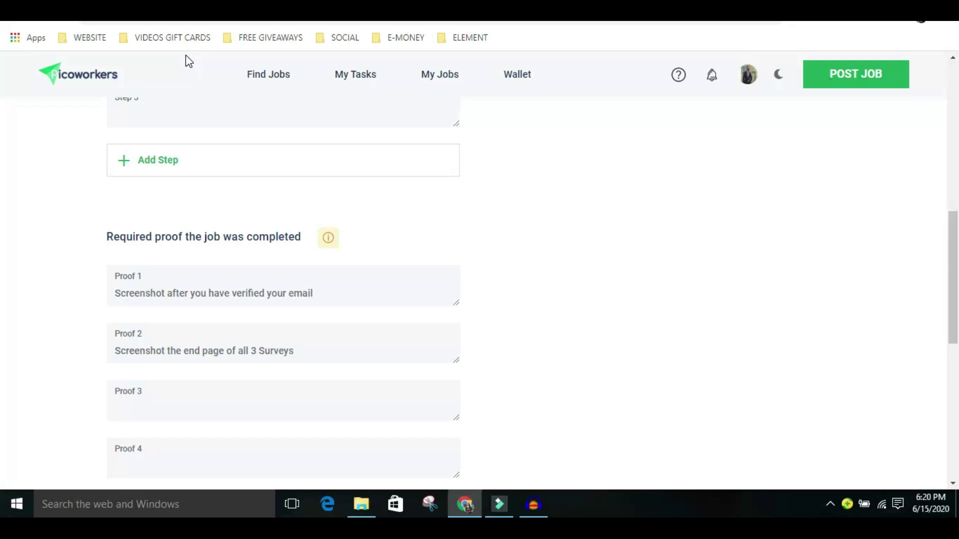
scroll(311, 263, "down", 4)
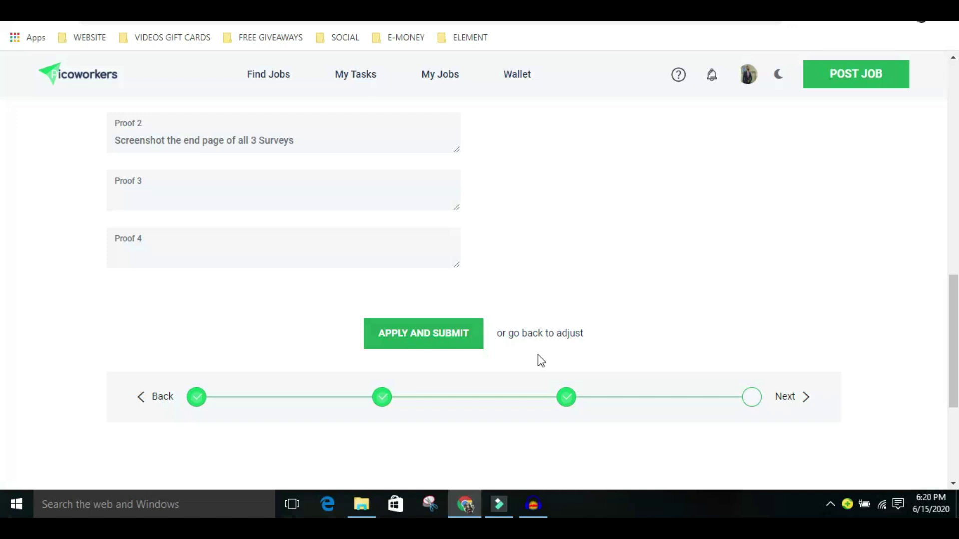
scroll(542, 360, "up", 5)
scroll(567, 343, "down", 1)
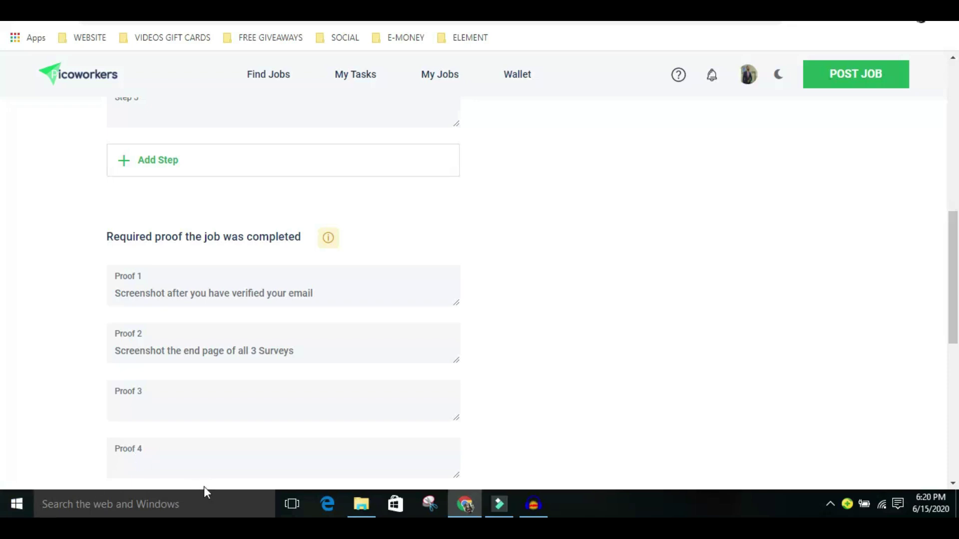
scroll(84, 325, "down", 1)
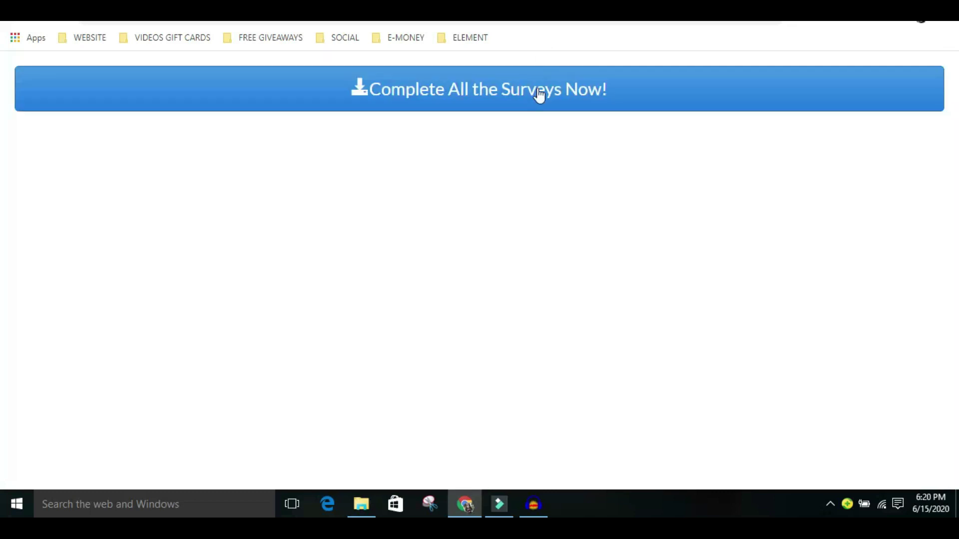
left_click(538, 92)
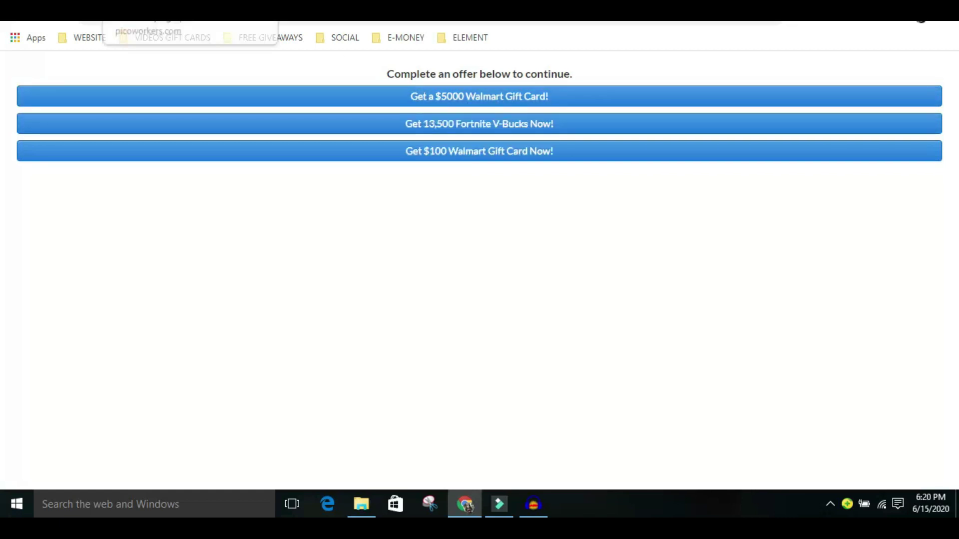
left_click(150, 15)
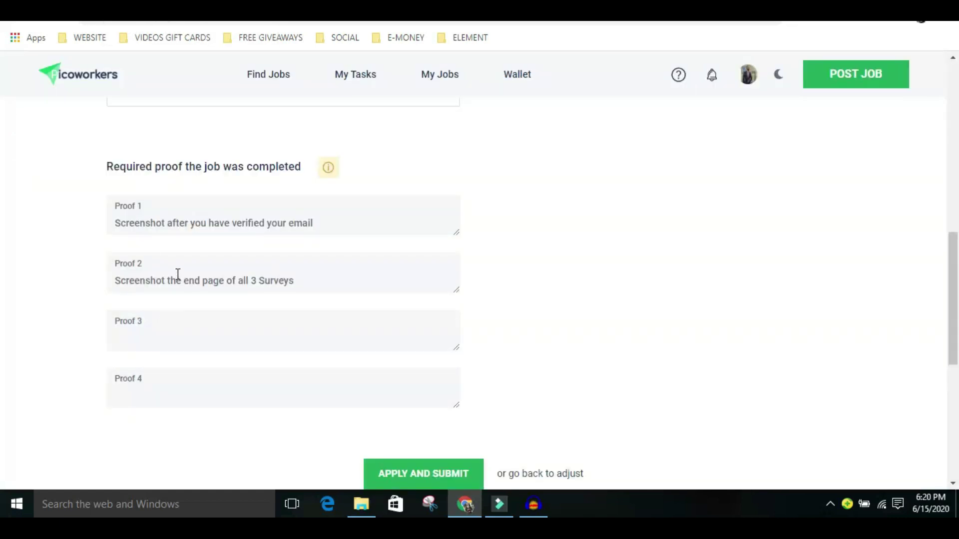
Submit the job with proofs 3 and 4 left blank and continue to the My Jobs list.
scroll(309, 294, "down", 3)
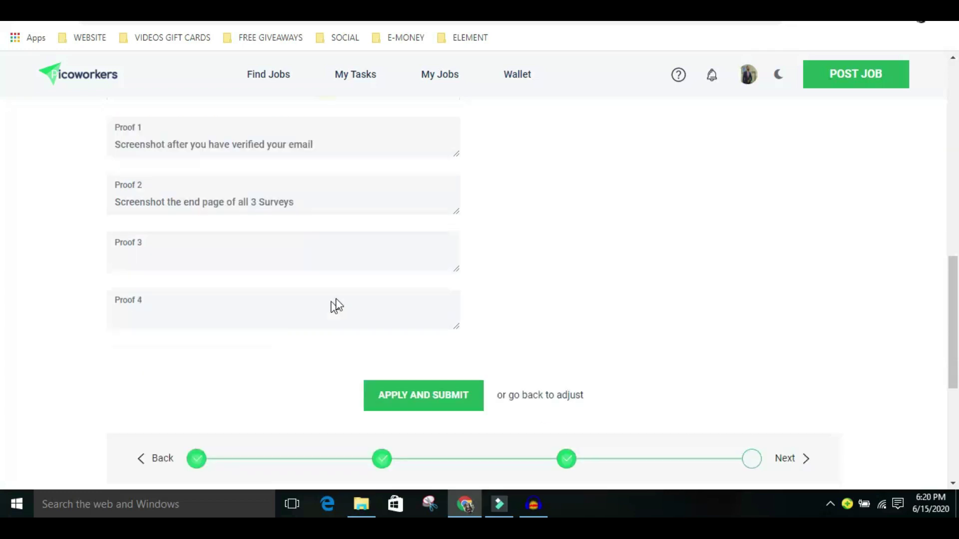
scroll(205, 256, "up", 4)
scroll(169, 245, "down", 6)
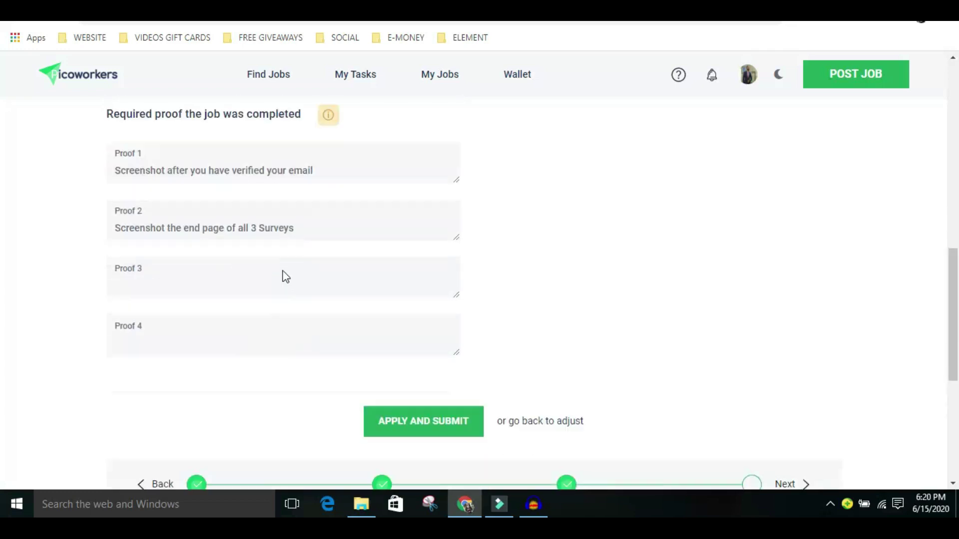
left_click(404, 266)
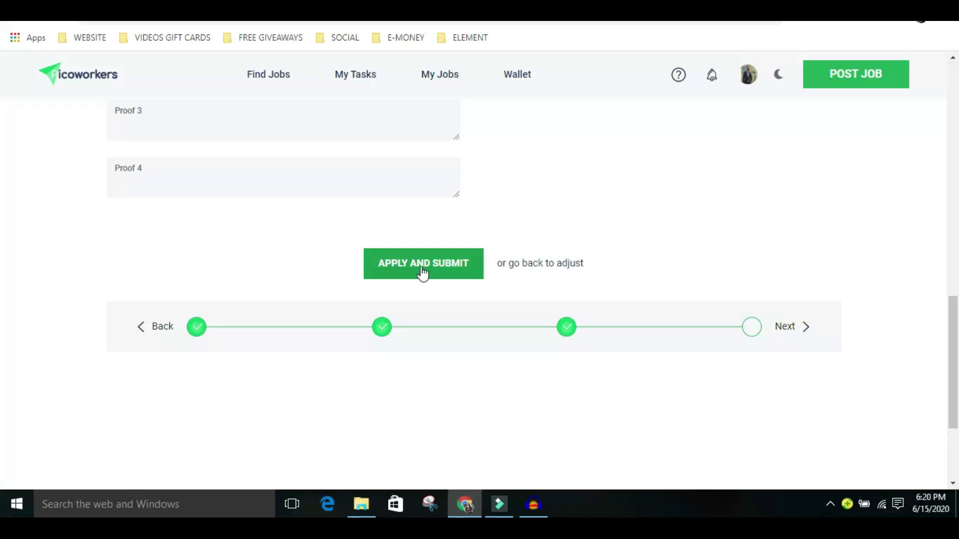
scroll(532, 298, "down", 6)
scroll(397, 220, "up", 6)
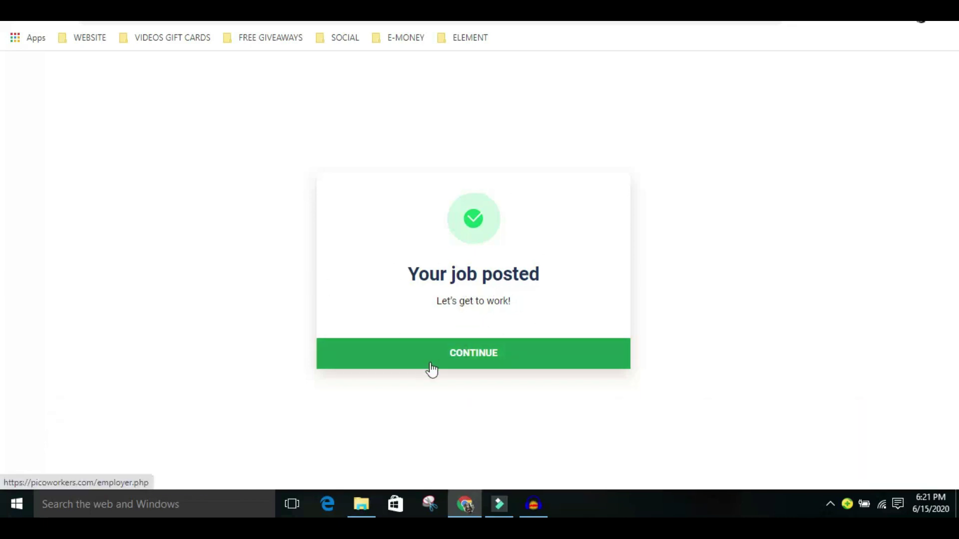
left_click(459, 365)
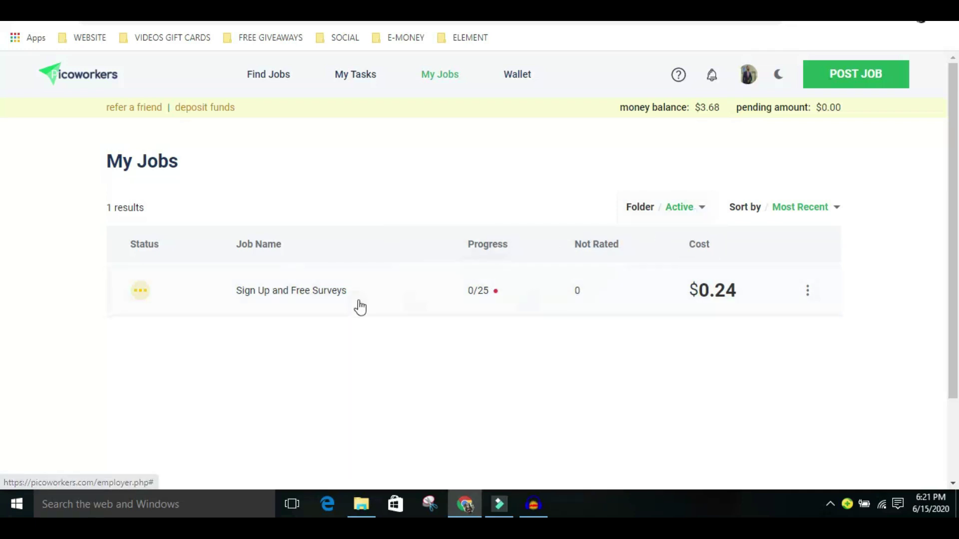
Open the refreshed Find Jobs listing and browse the most recent jobs with their payments.
key("alt+Left")
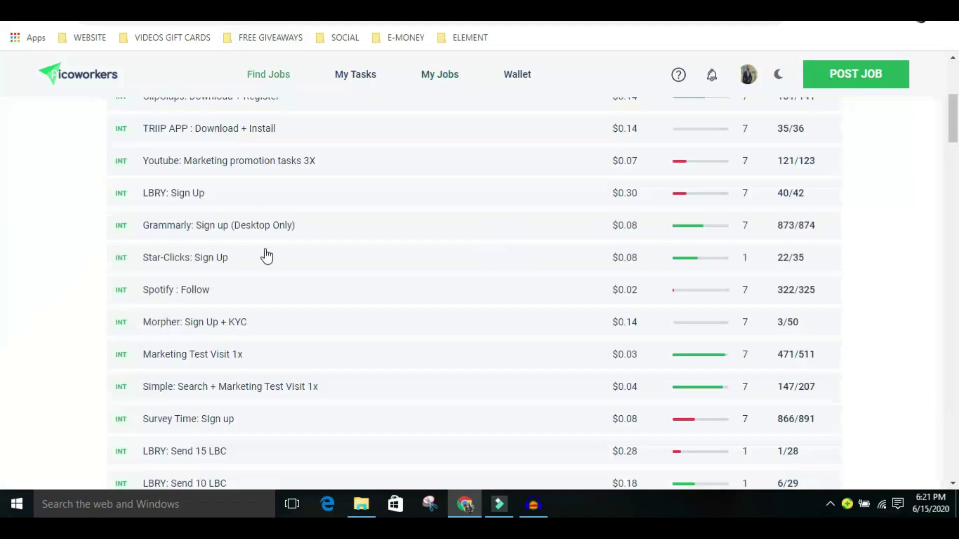
scroll(276, 265, "up", 5)
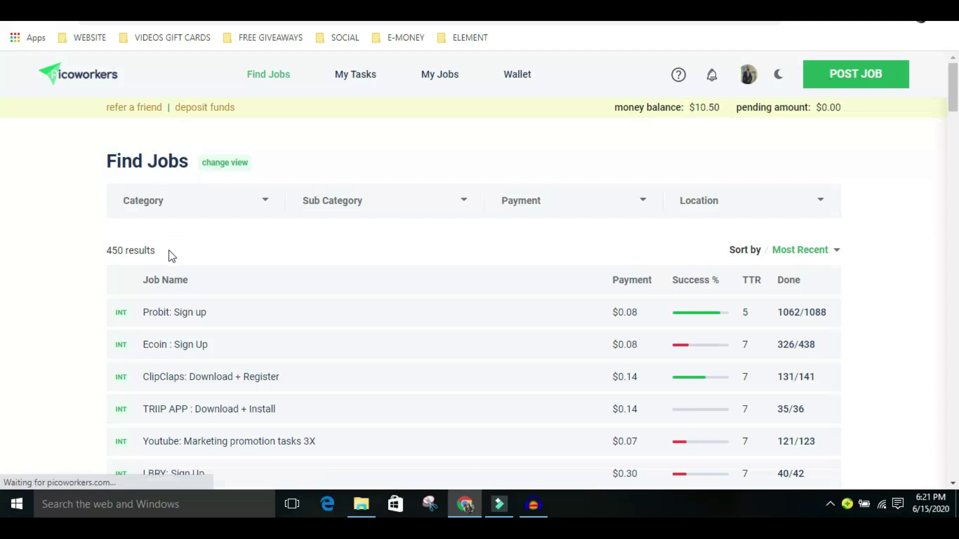
left_click(194, 324)
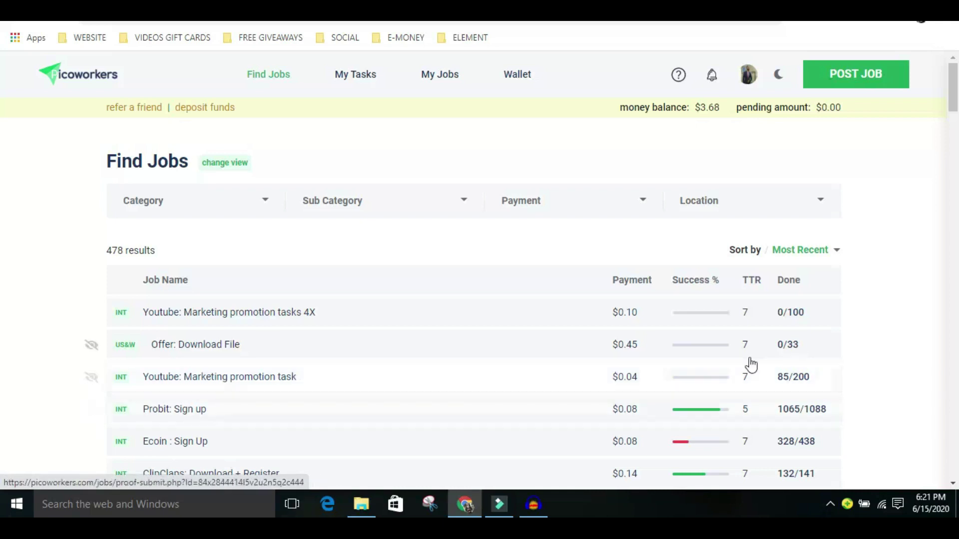
scroll(749, 365, "down", 2)
scroll(438, 336, "down", 2)
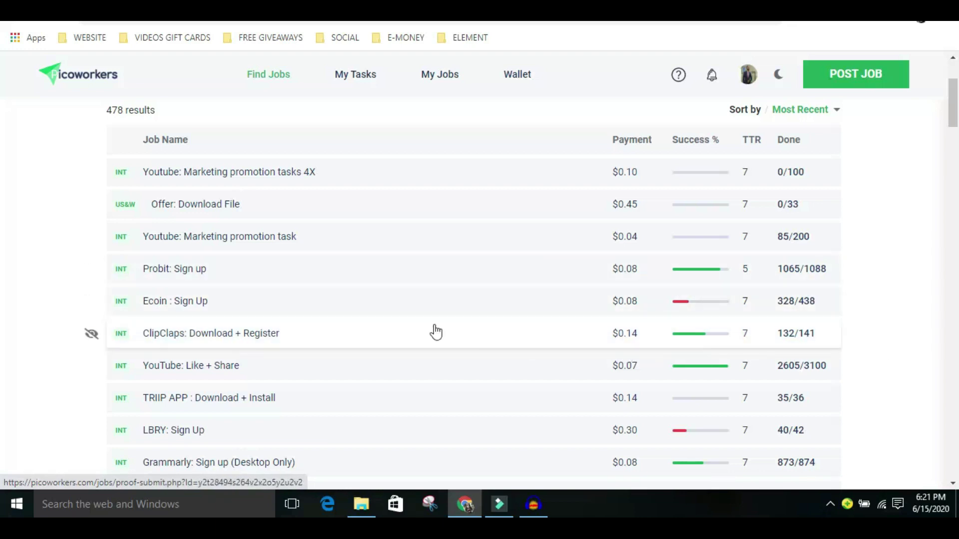
scroll(310, 331, "up", 4)
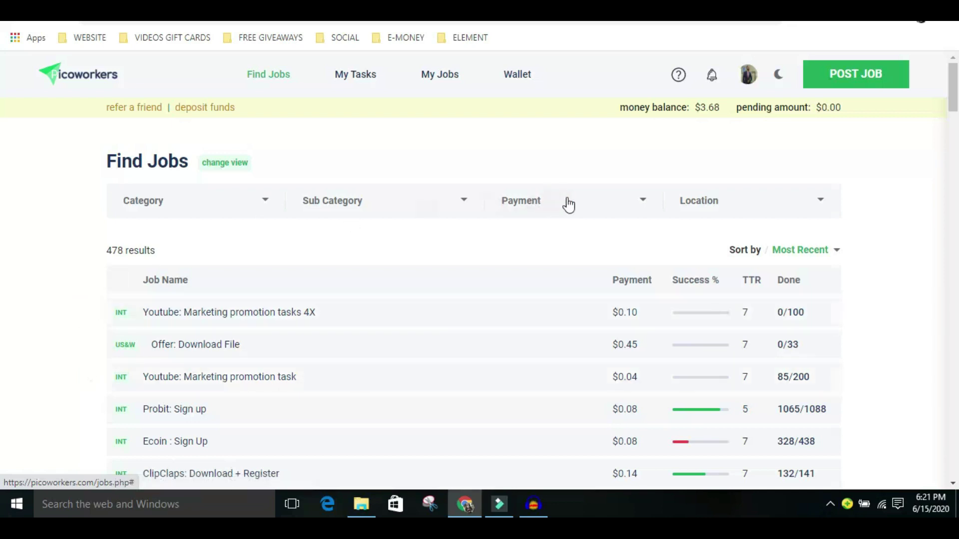
Filter the job listing by the USA & Western location and browse the matching offers.
left_click(718, 201)
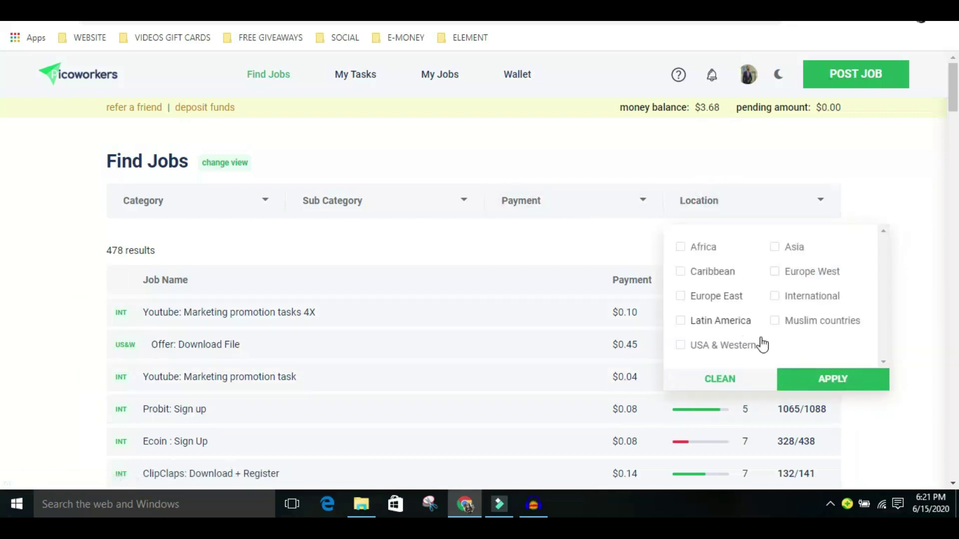
left_click(706, 346)
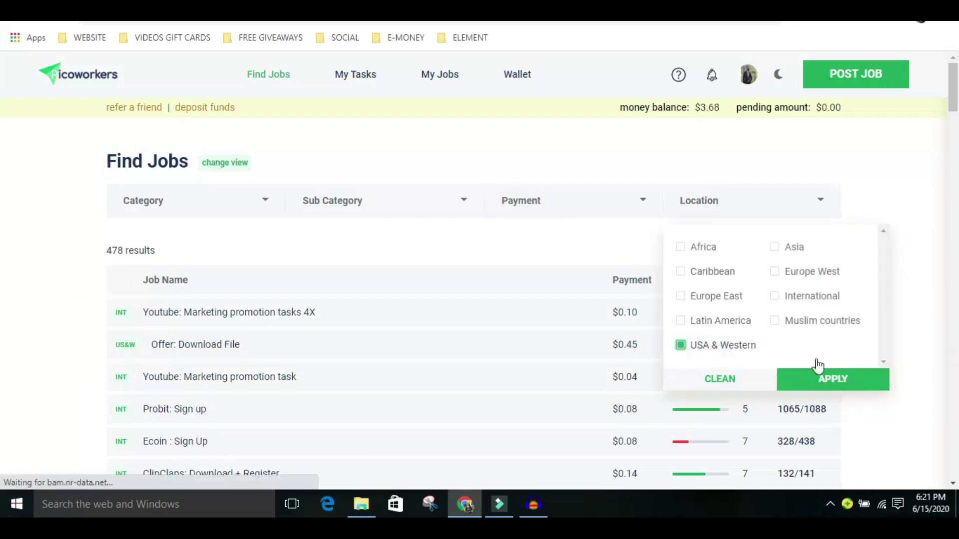
left_click(848, 387)
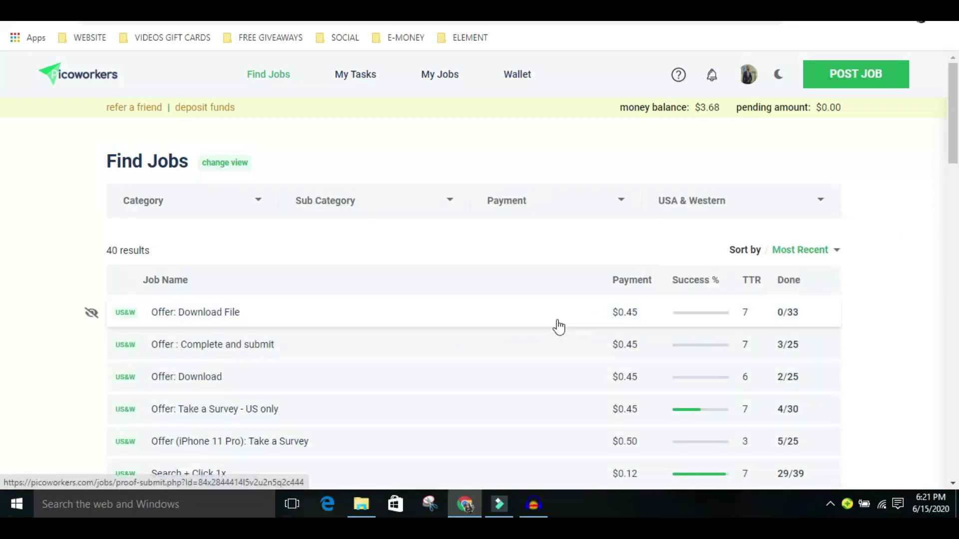
scroll(540, 367, "down", 1)
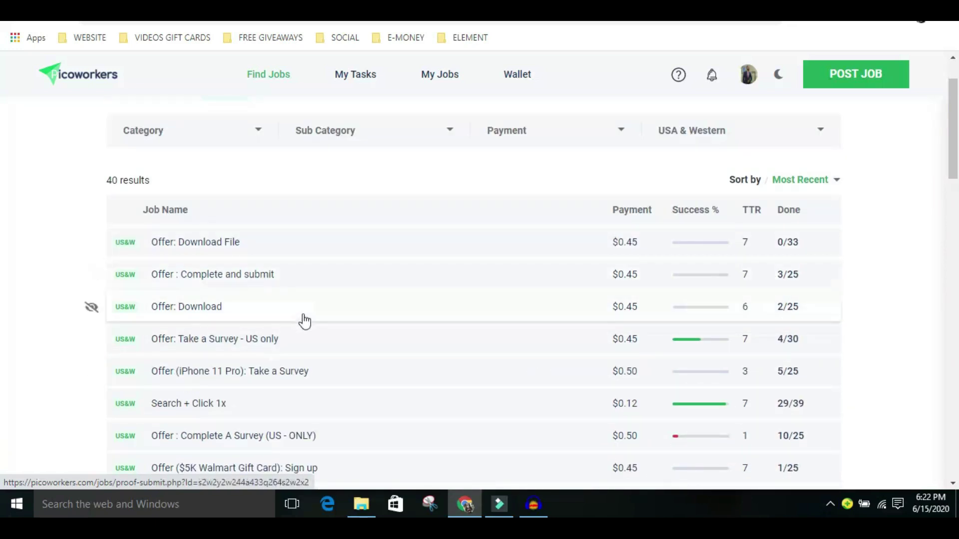
scroll(304, 321, "down", 2)
scroll(302, 329, "down", 1)
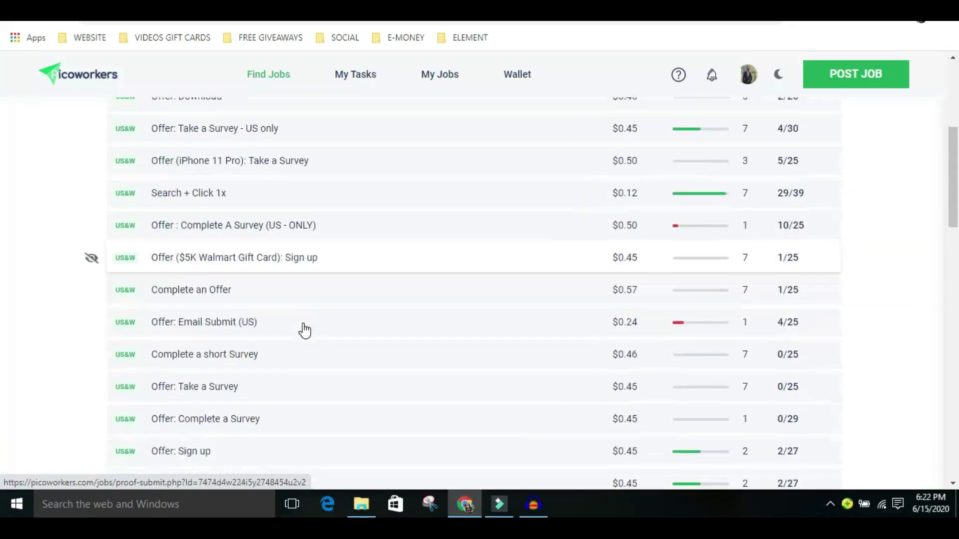
Examine the titles, payments and completion counts of the USA & Western jobs down to the end of the listing.
scroll(301, 349, "down", 4)
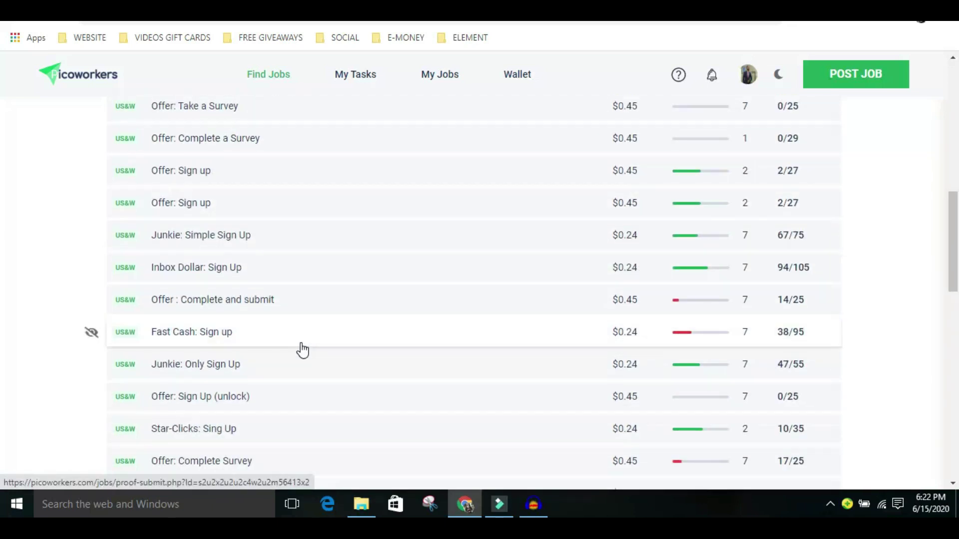
scroll(302, 350, "down", 1)
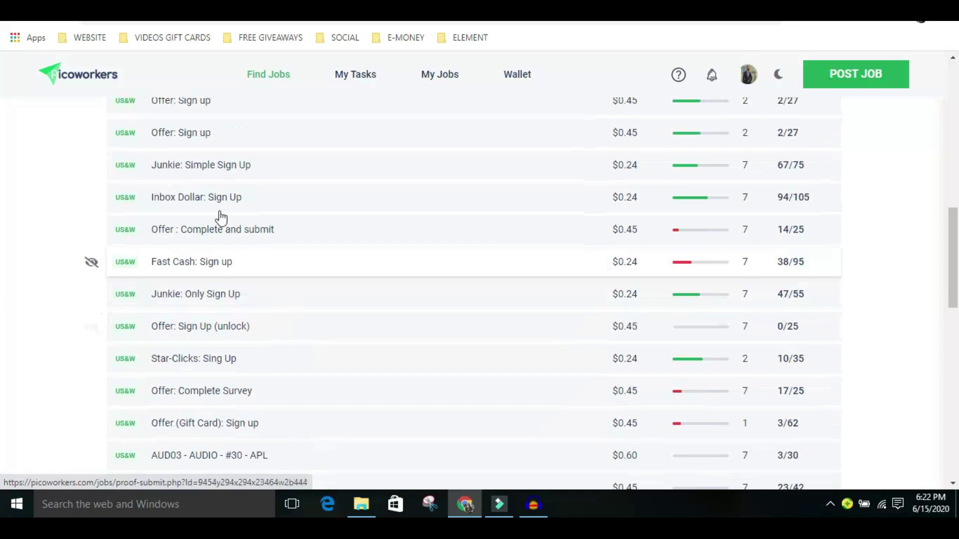
scroll(183, 191, "down", 1)
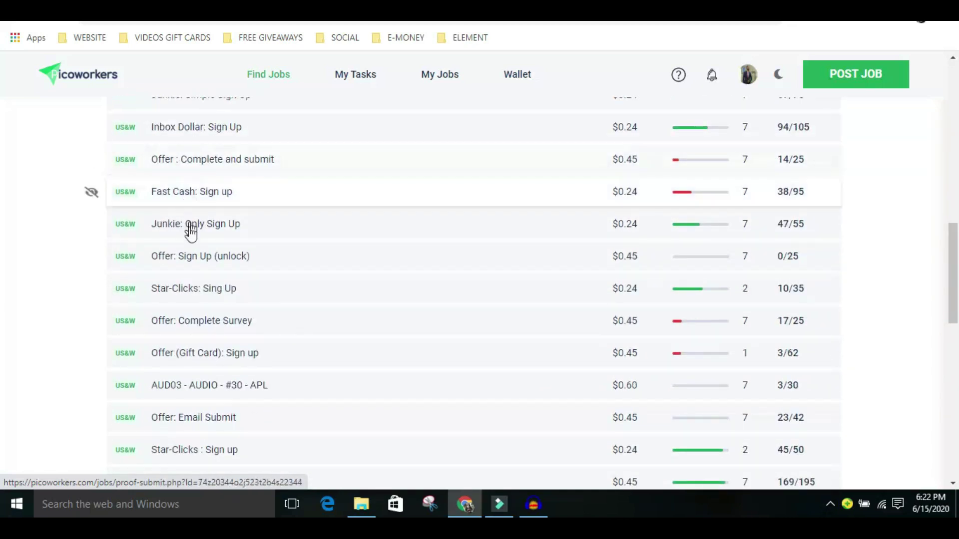
scroll(201, 300, "up", 1)
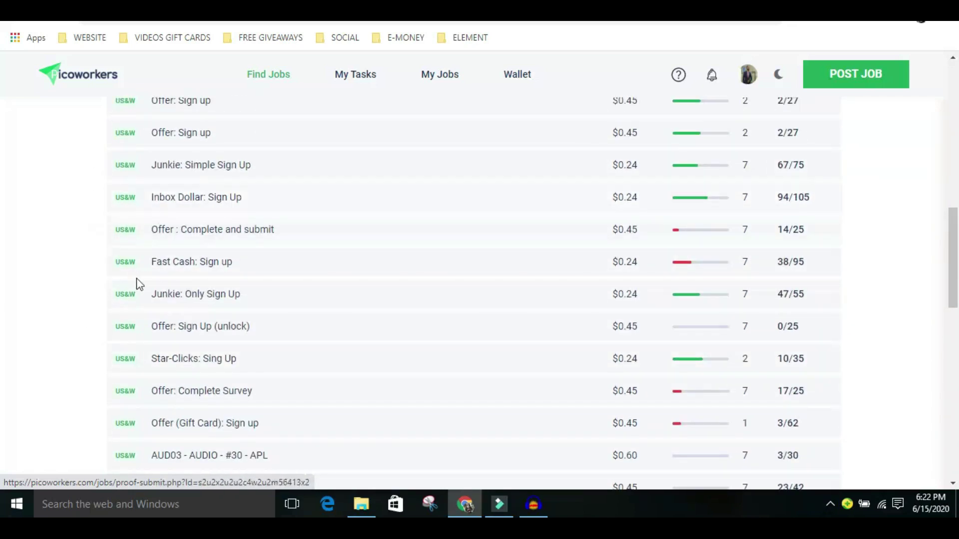
scroll(201, 292, "down", 7)
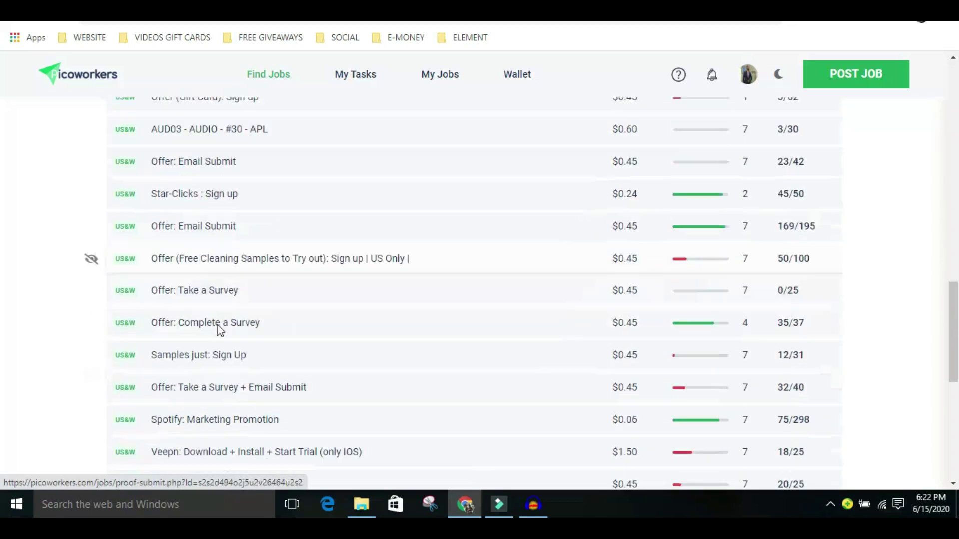
scroll(202, 294, "down", 1)
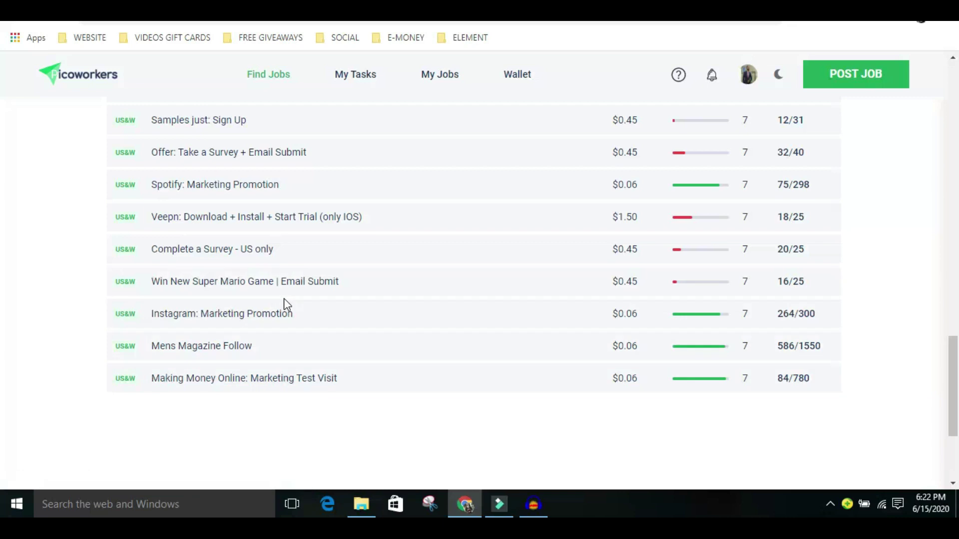
scroll(284, 299, "up", 10)
scroll(283, 305, "up", 1)
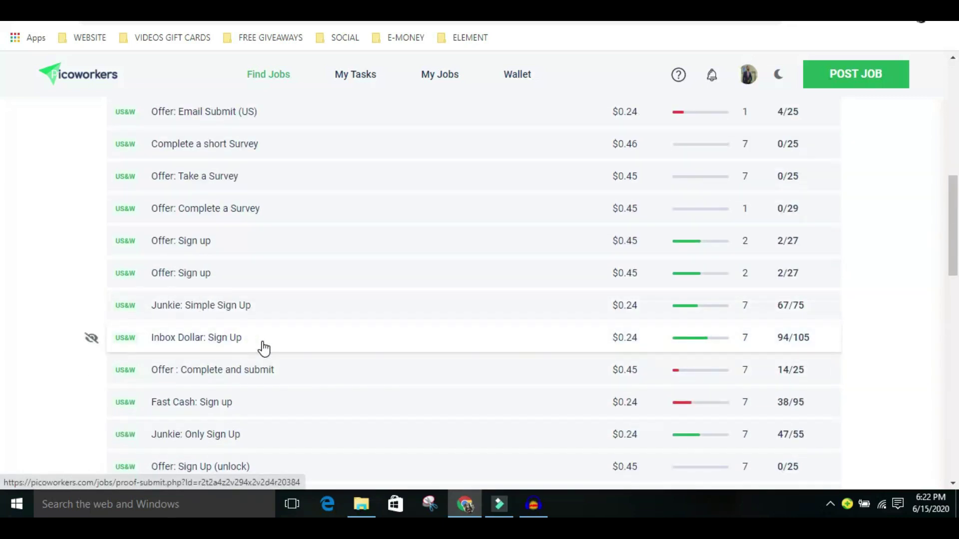
scroll(264, 348, "up", 7)
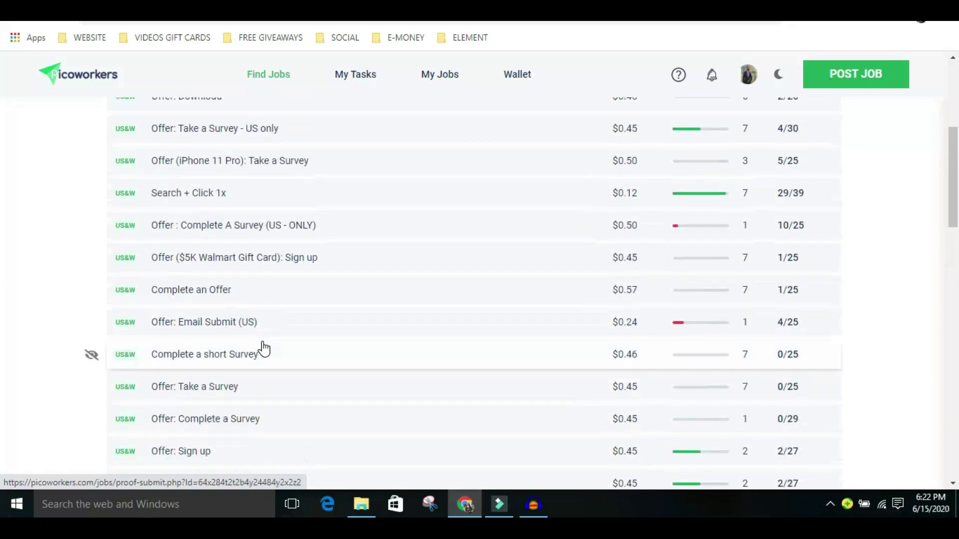
scroll(264, 348, "up", 3)
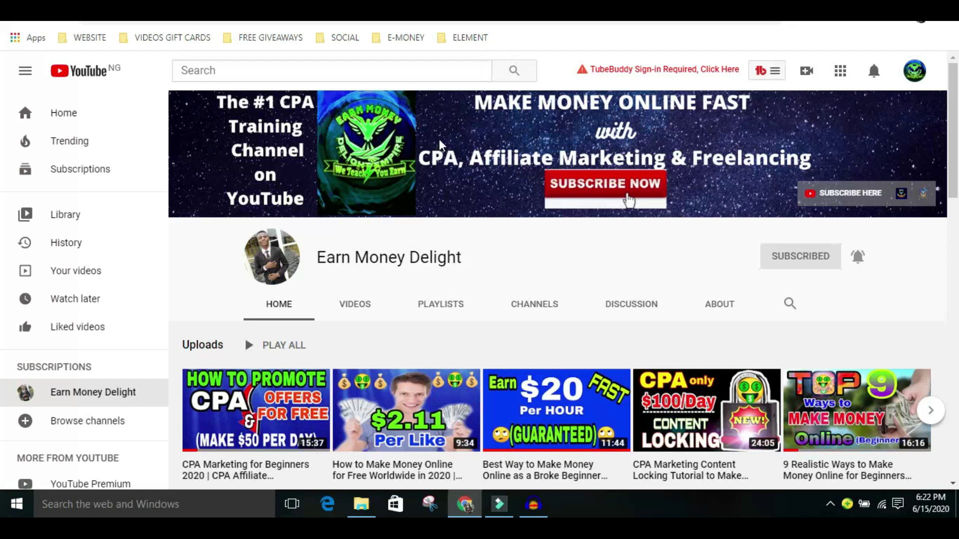
Switch from the YouTube channel to the Earn Money Delight Empire Facebook group and look over its discussion page.
left_click(628, 200)
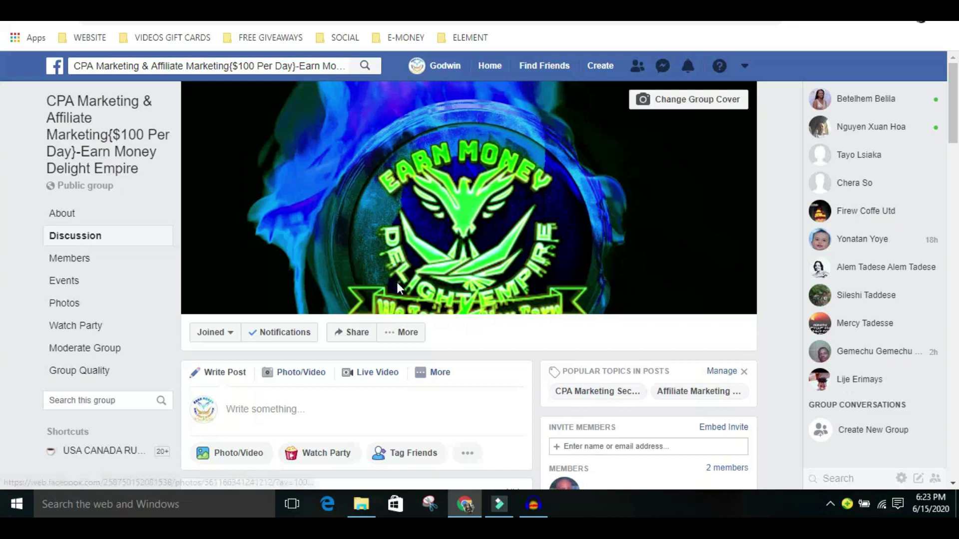
scroll(396, 285, "down", 1)
scroll(394, 287, "down", 3)
scroll(394, 290, "up", 5)
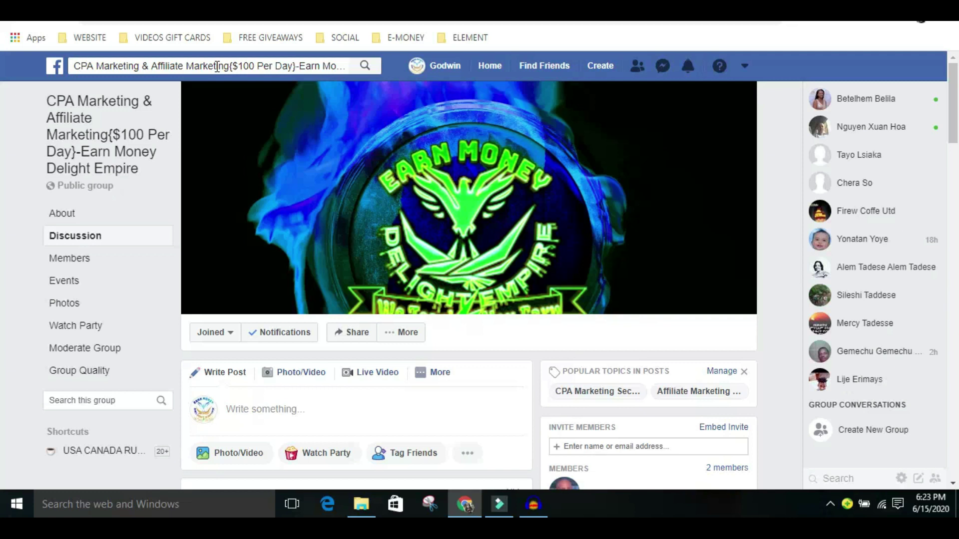
Return to the Earn Money Delight YouTube channel and browse its uploads and CPA Marketing Trainings playlist.
left_click(183, 12)
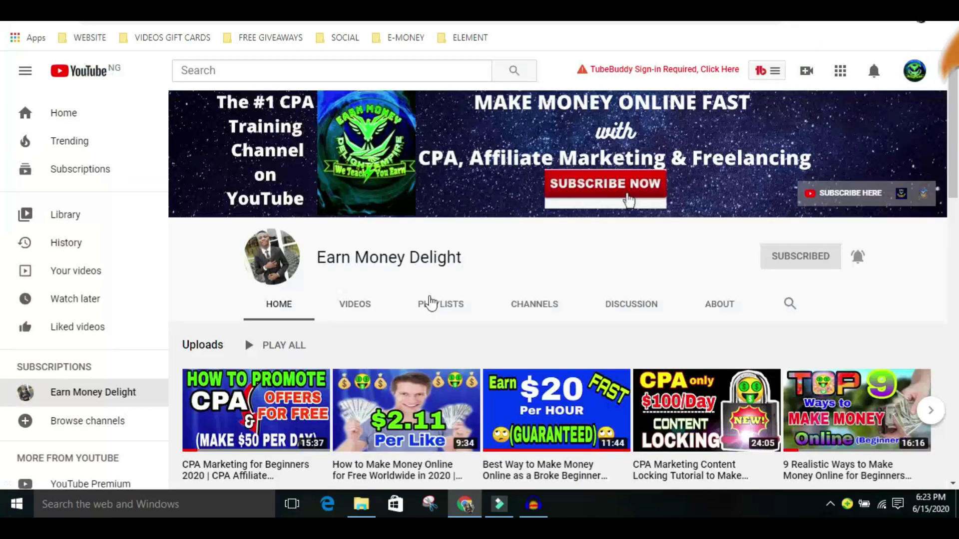
scroll(429, 299, "down", 2)
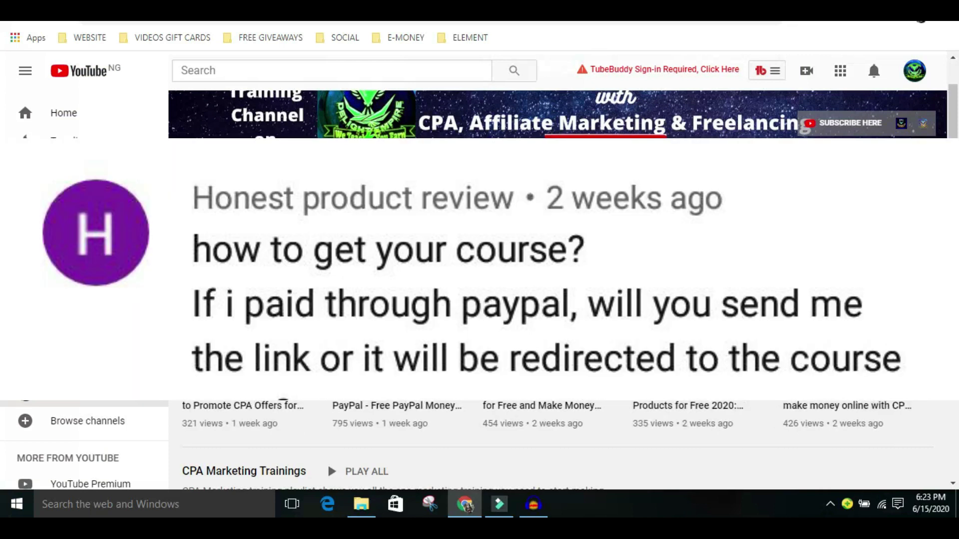
scroll(554, 444, "down", 2)
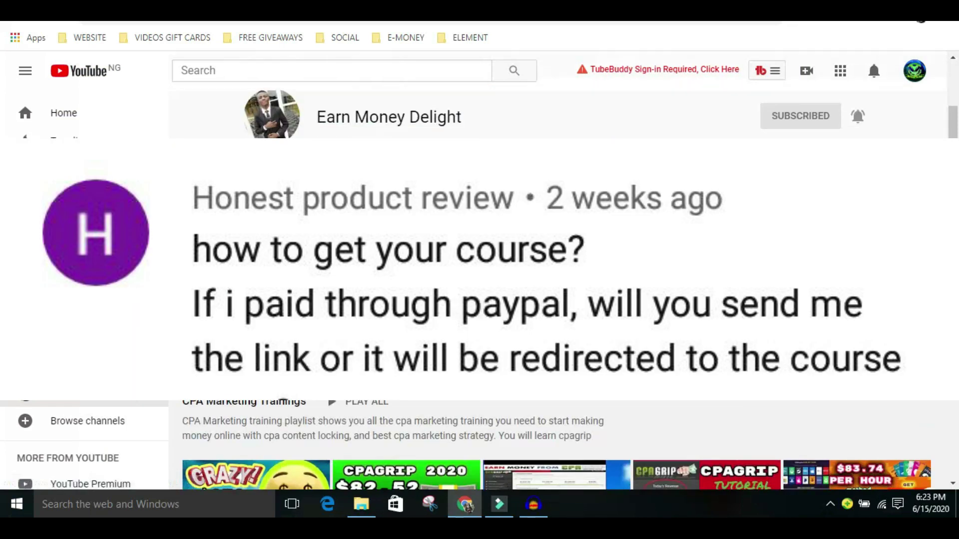
scroll(372, 118, "up", 5)
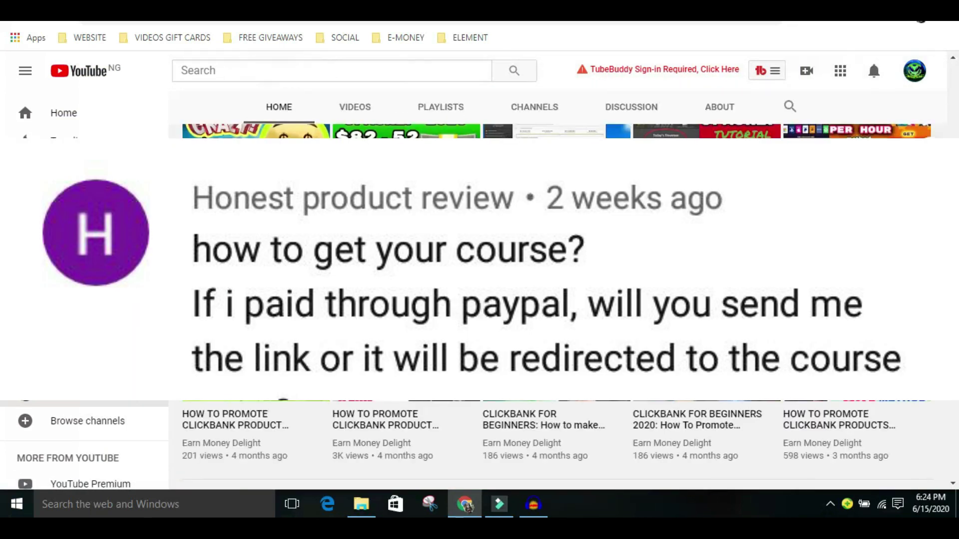